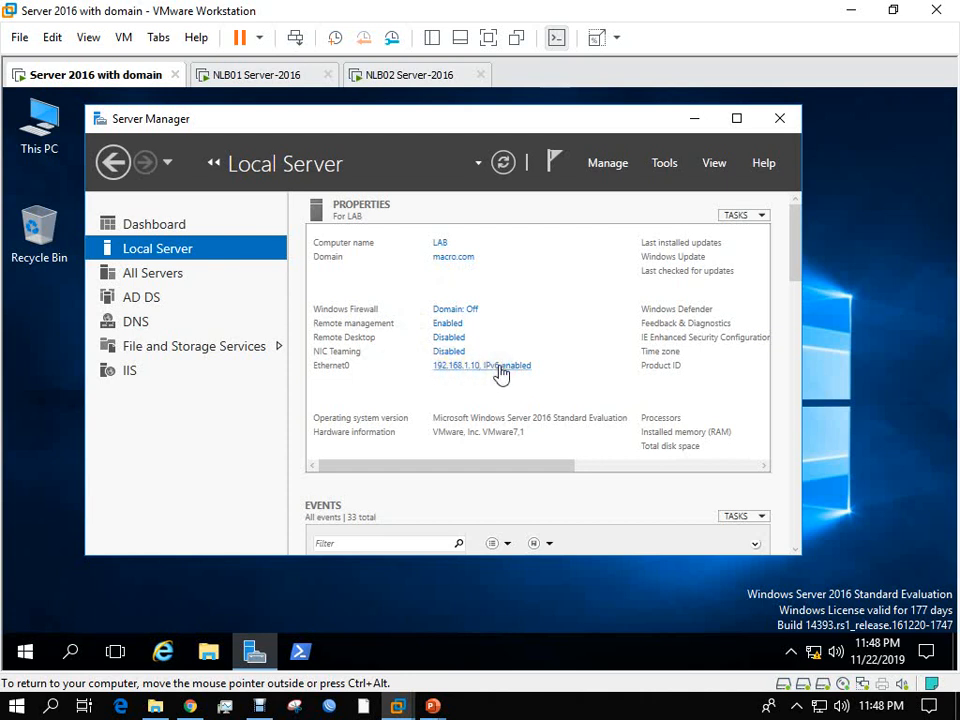
Review the computer name, domain and Ethernet0 address in the Local Server properties of NLB01 and NLB02.
click(250, 80)
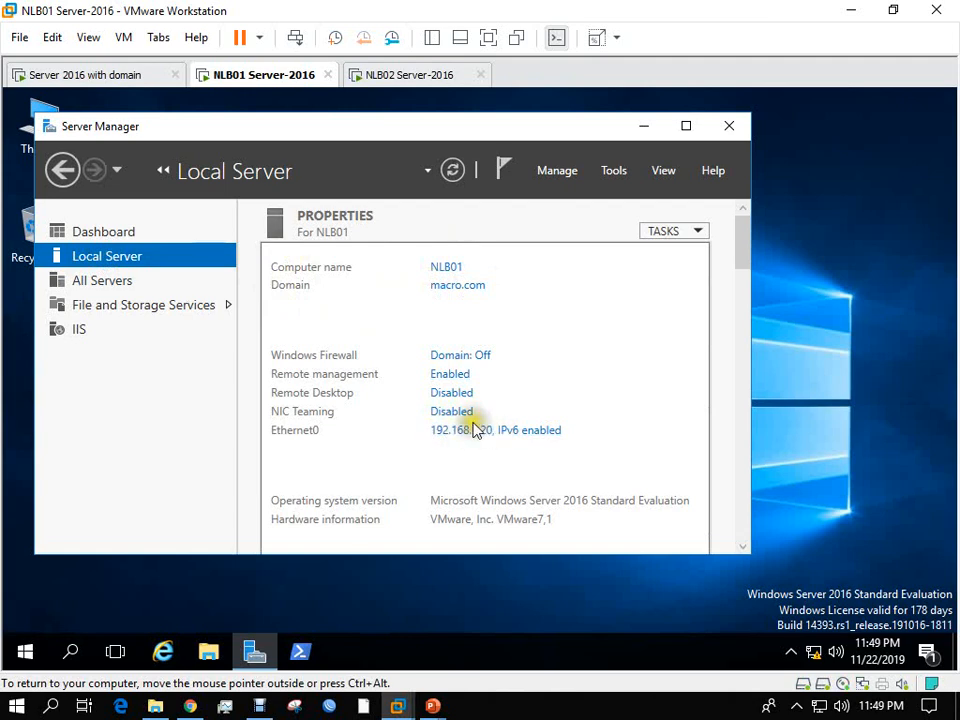
click(408, 76)
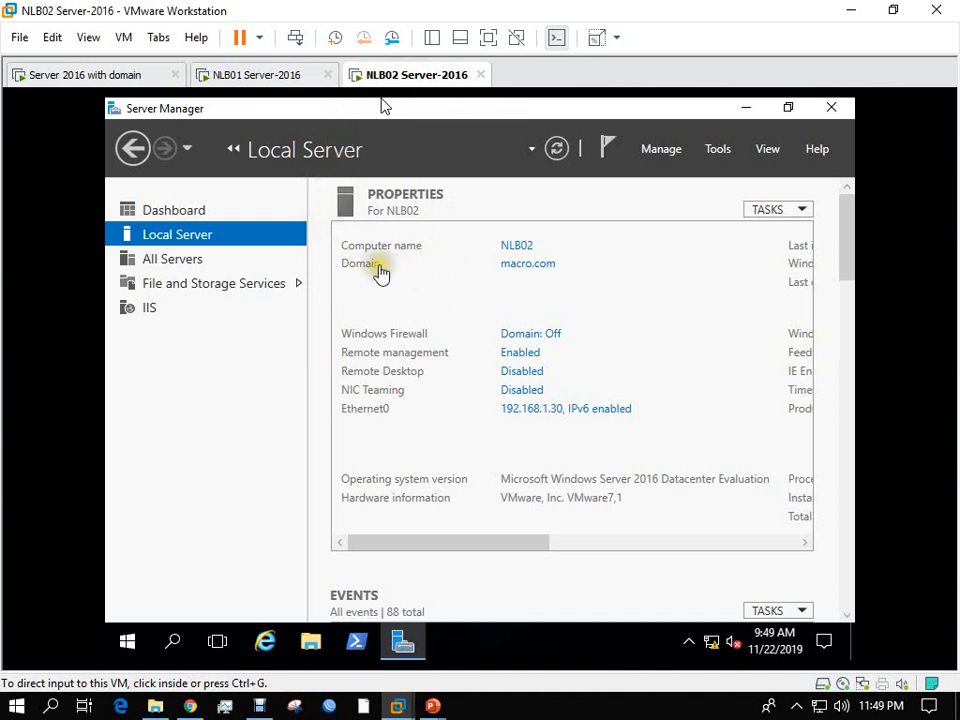
click(502, 270)
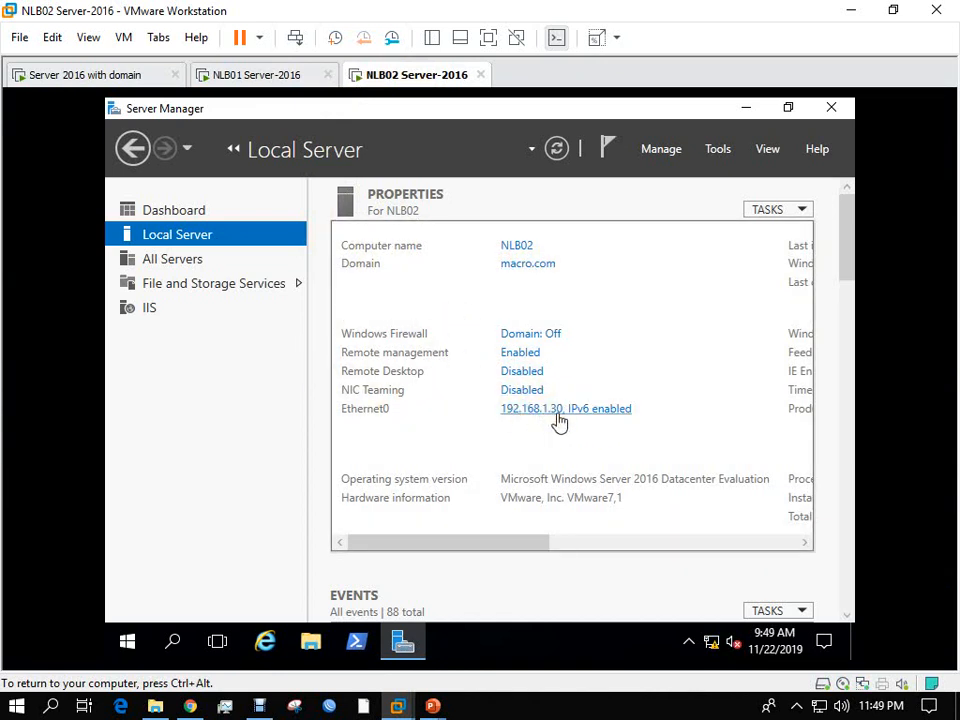
Open PowerShell on NLB02, begin a ping command and move the window below the Ethernet0 property in Server Manager.
click(356, 642)
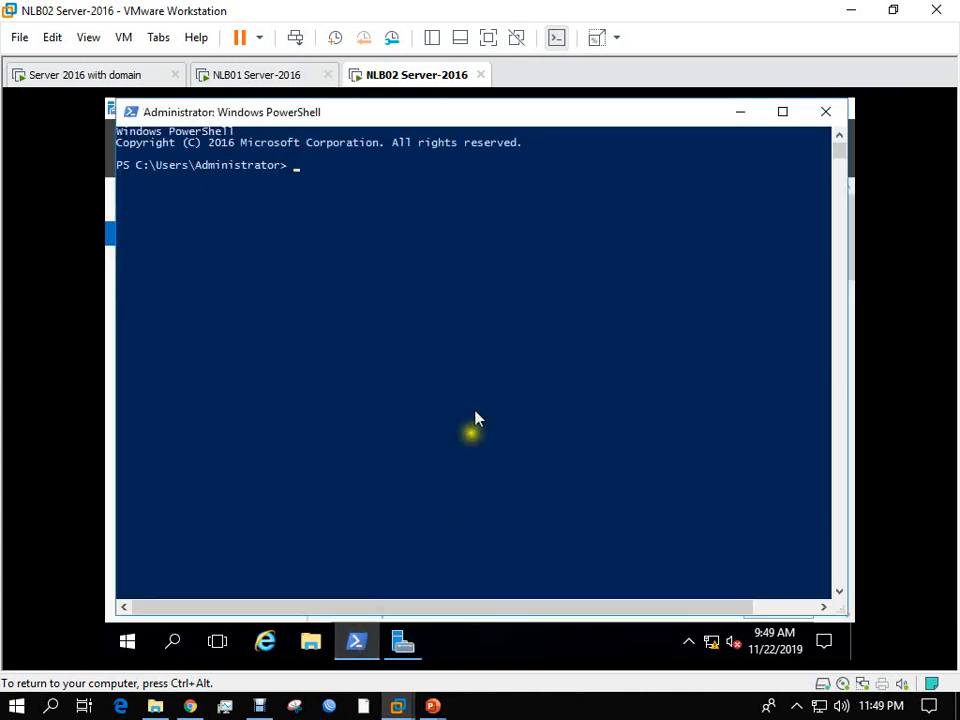
click(441, 303)
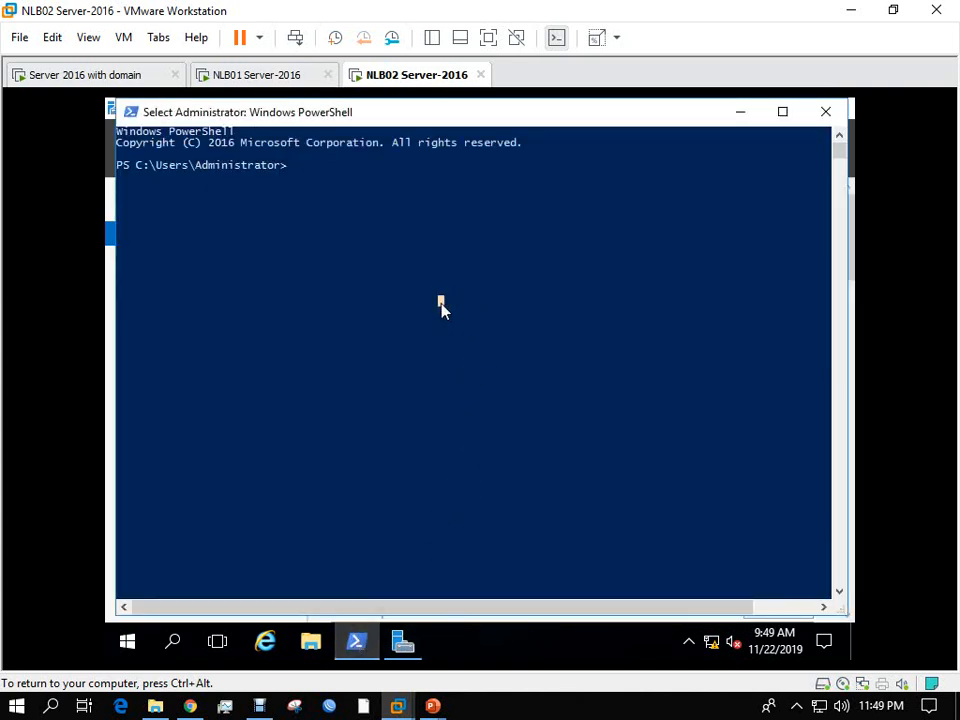
text(ping)
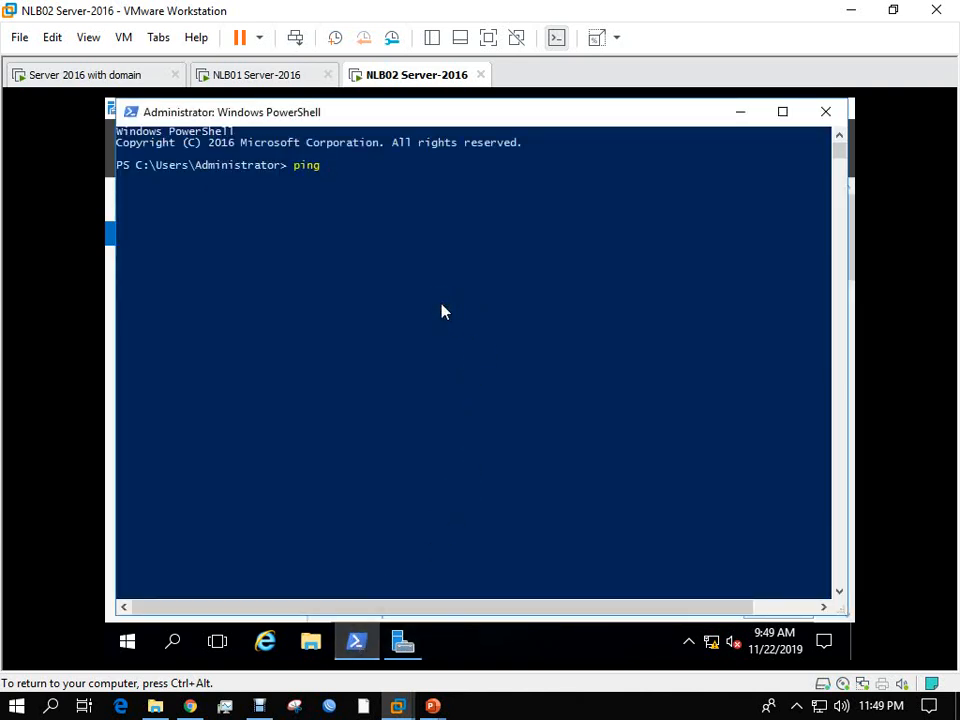
click(440, 141)
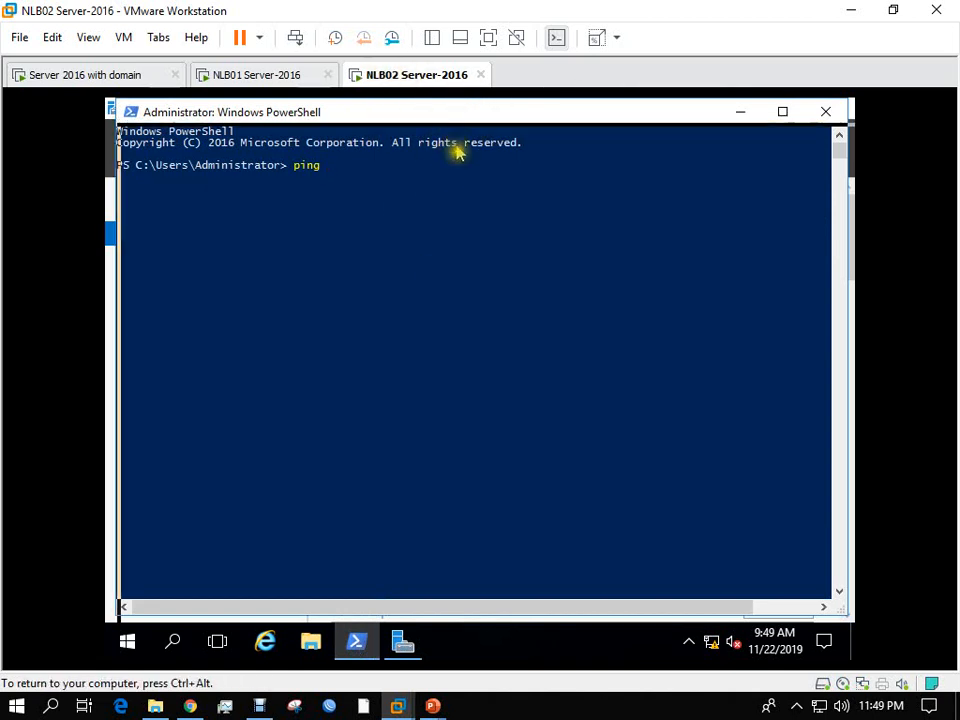
drag(444, 123, 497, 411)
drag(507, 459, 511, 476)
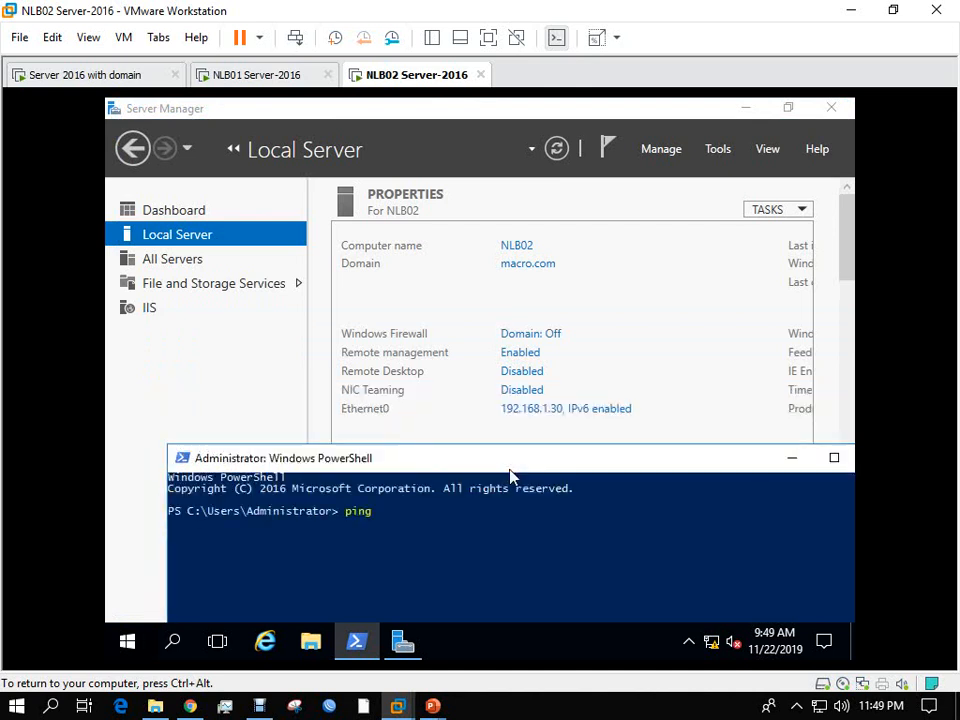
Complete the ping command with the domain server's address 192.168.1.10 and run it from NLB02.
click(420, 511)
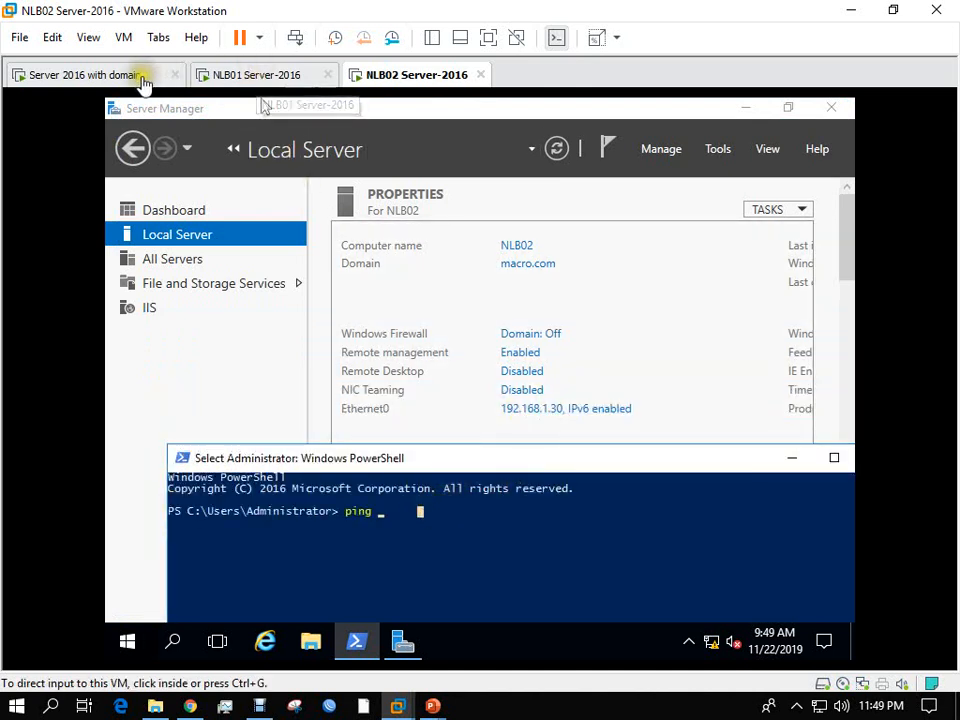
click(420, 511)
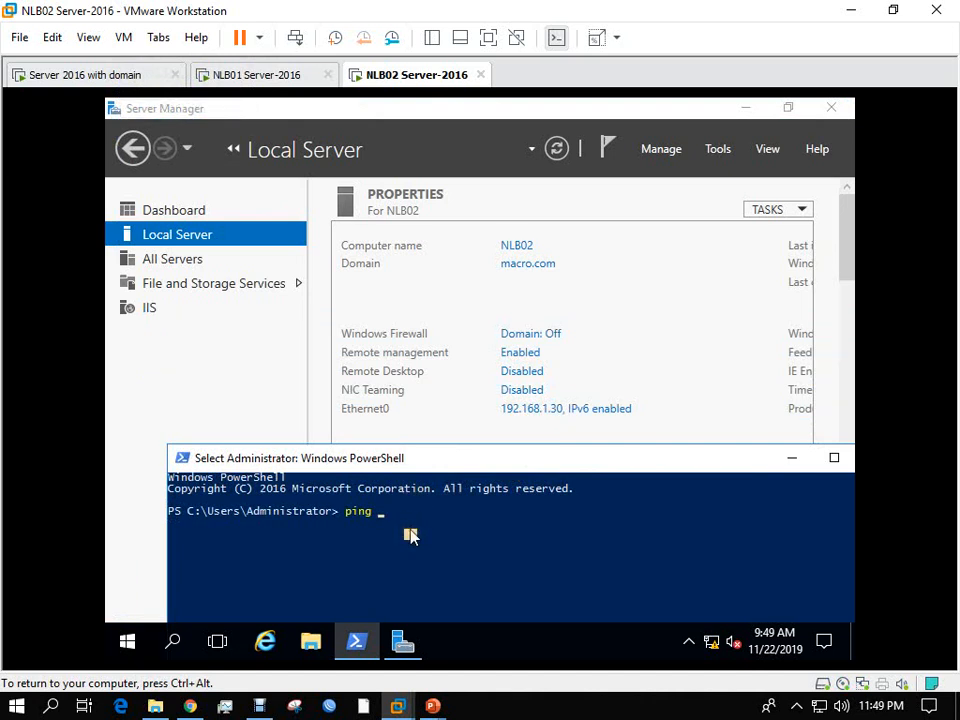
text(192.168/.)
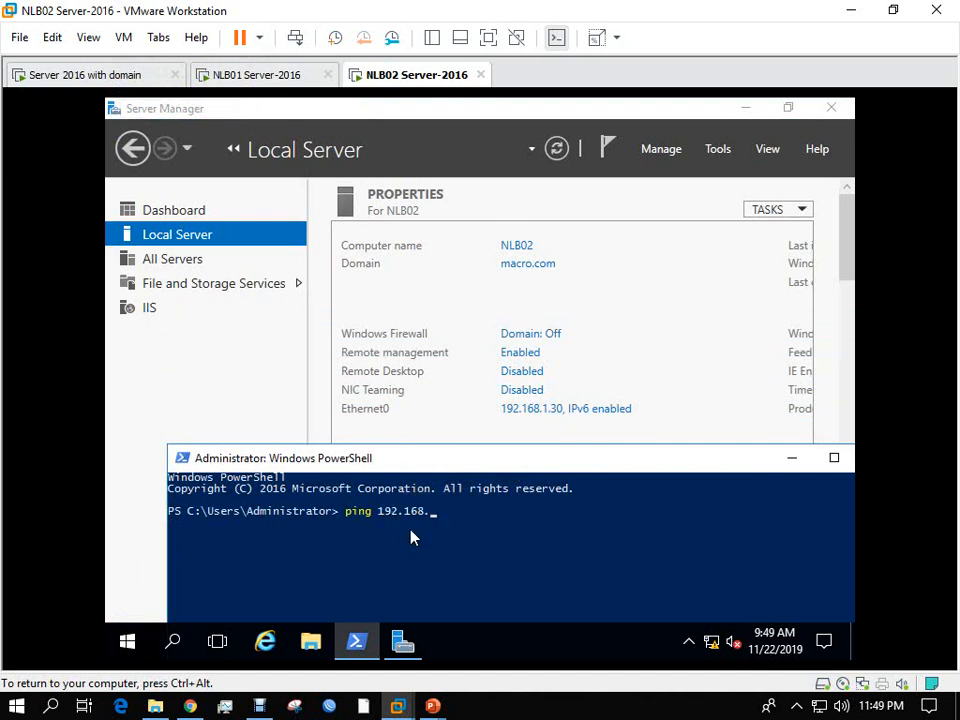
text(1.10)
key(Return)
scroll(407, 536, down, 2)
scroll(407, 536, up, 2)
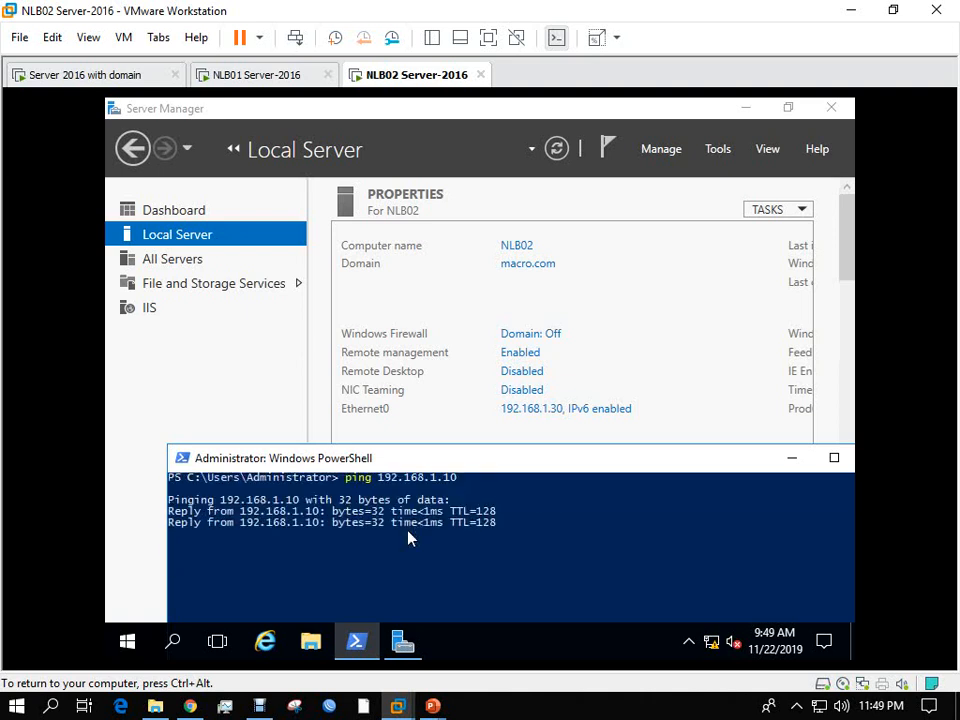
Ping NLB01 at 192.168.1.20 from NLB02 and minimize the PowerShell window.
scroll(465, 550, down, 2)
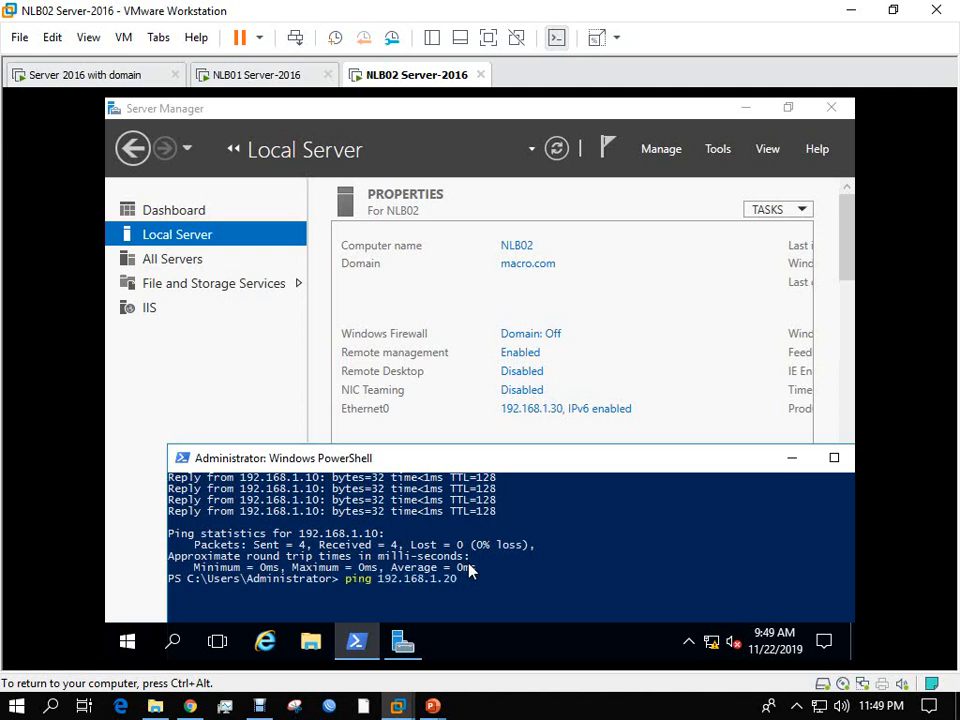
key(Return)
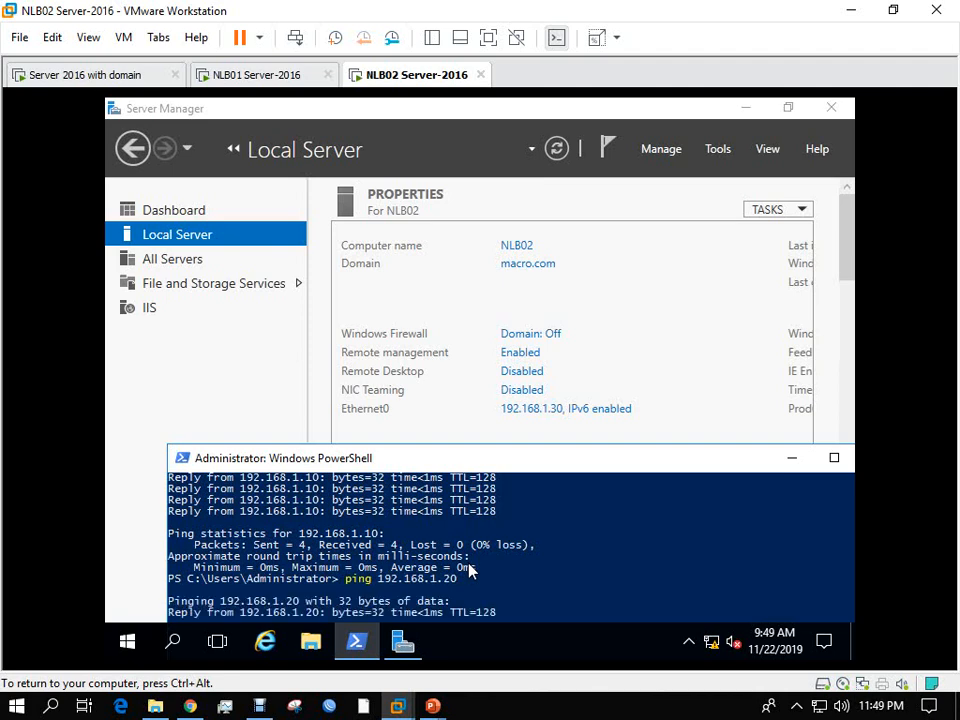
scroll(470, 568, down, 2)
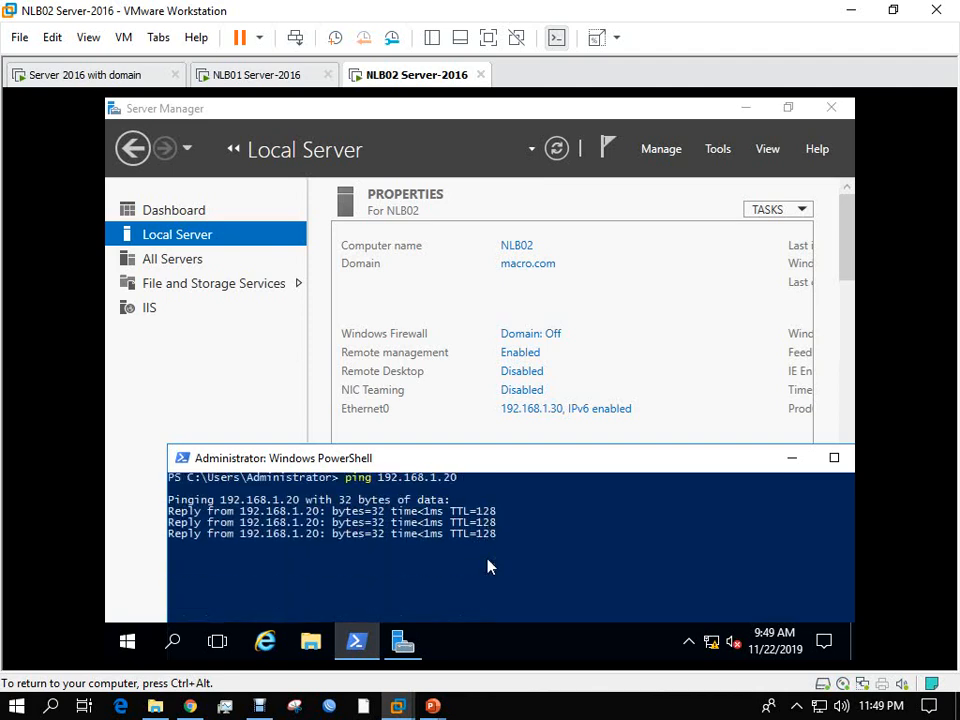
click(792, 457)
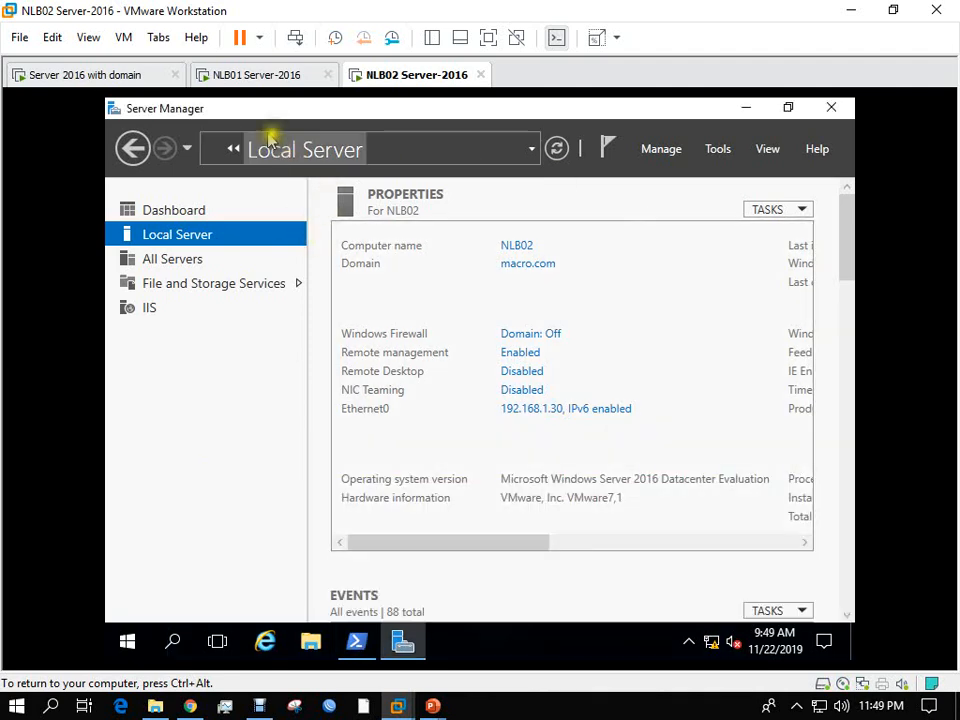
Look through the domain server, NLB01 and NLB02 virtual machines, minimizing Server Manager on NLB02.
click(150, 76)
click(388, 80)
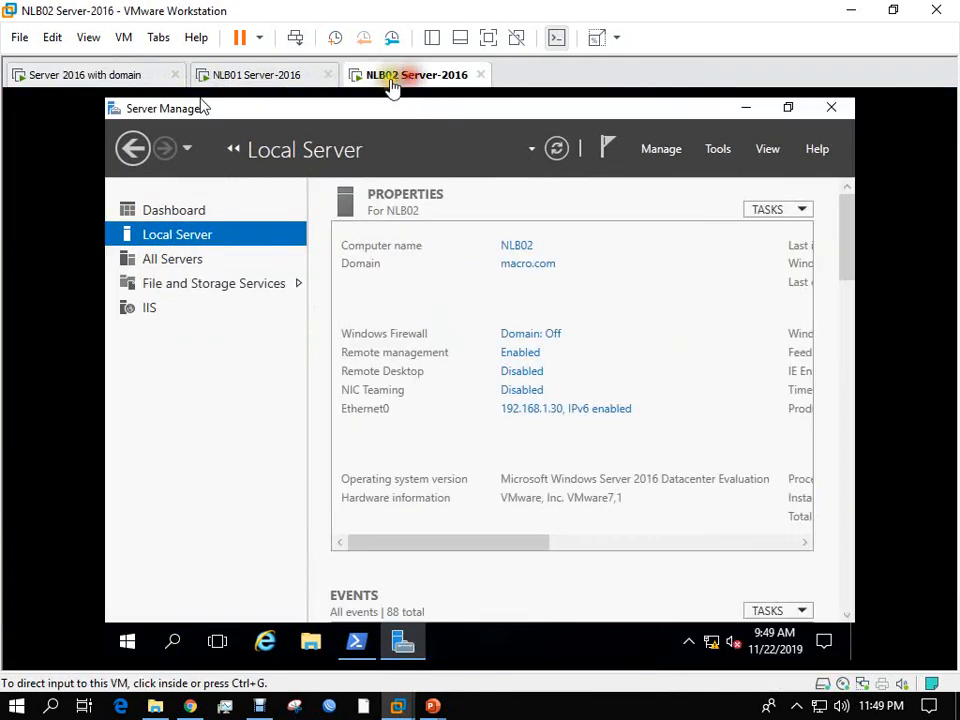
click(270, 80)
click(385, 80)
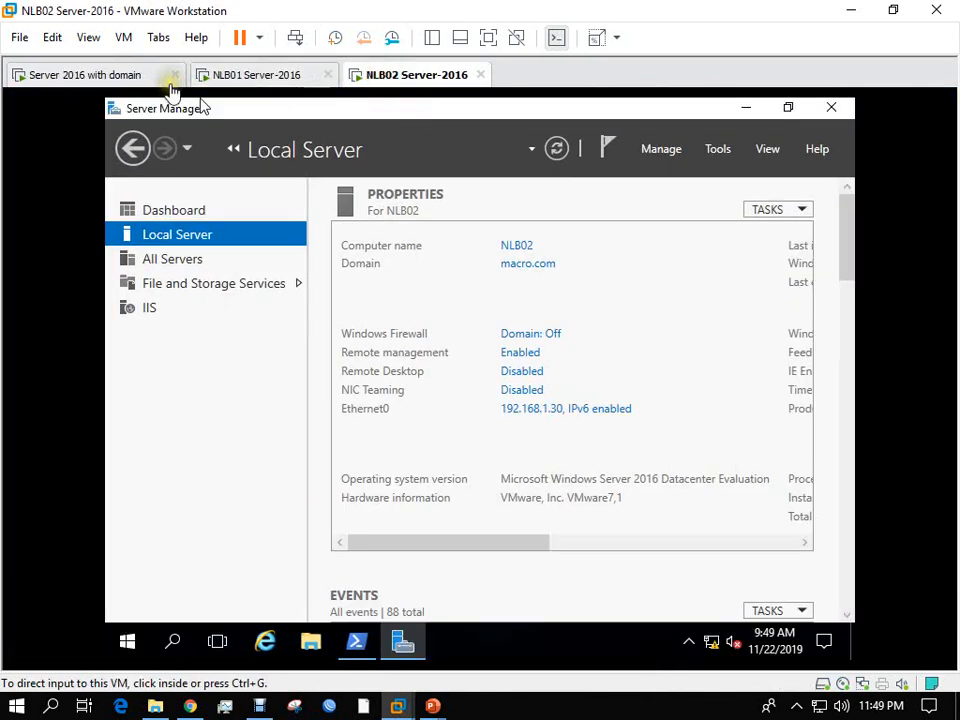
click(750, 113)
click(86, 82)
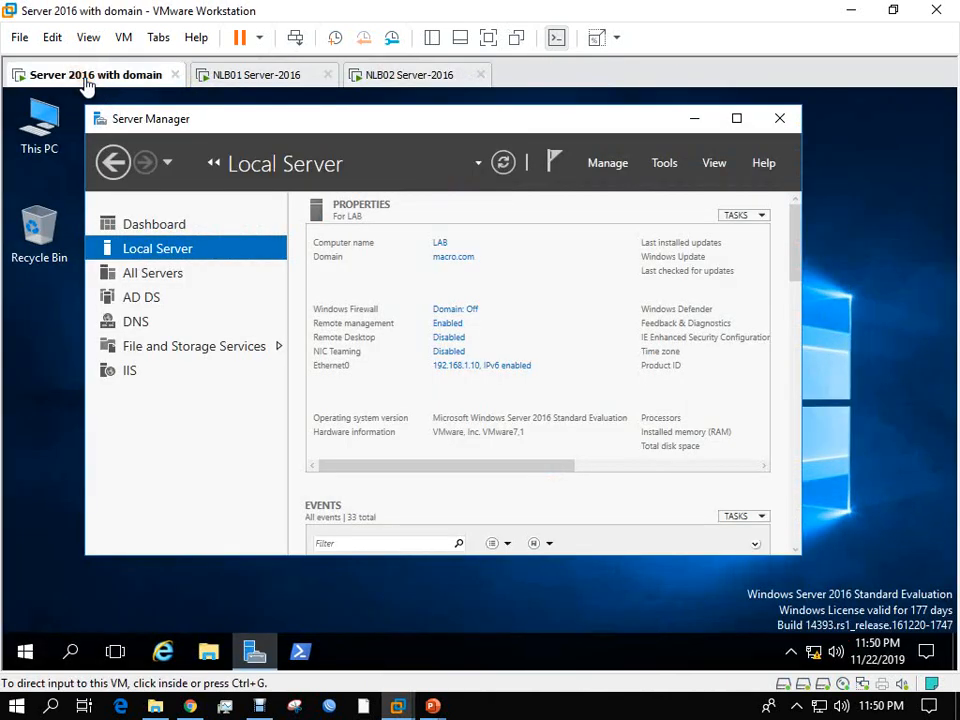
Start adding roles and features on NLB01, using role-based or feature-based installation with NLB01.macro.com as the destination server.
click(236, 86)
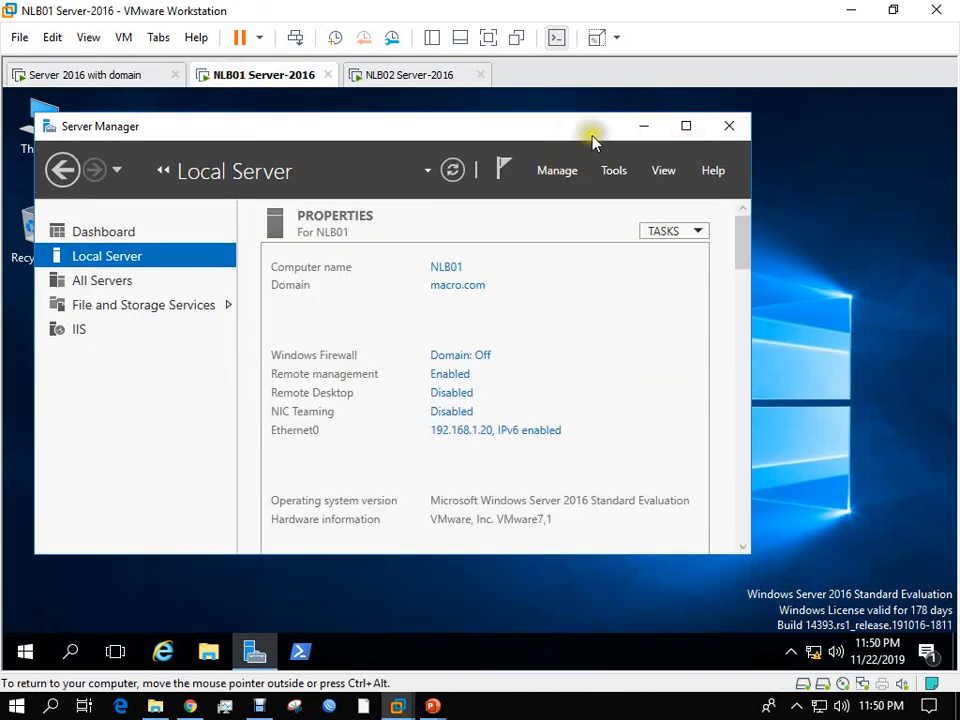
click(564, 173)
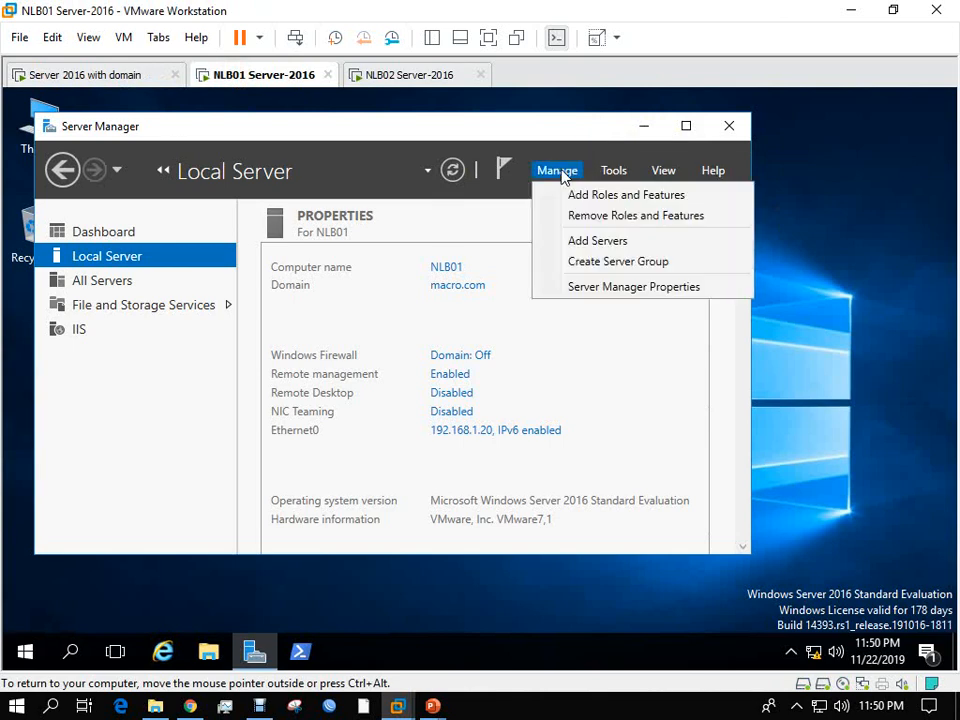
click(612, 197)
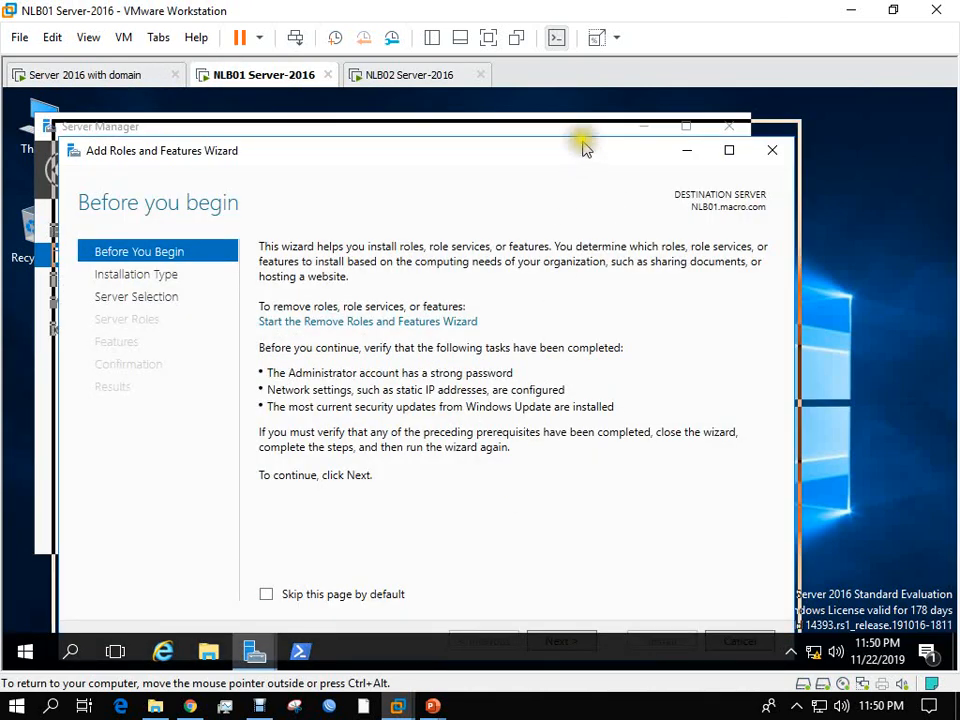
click(555, 617)
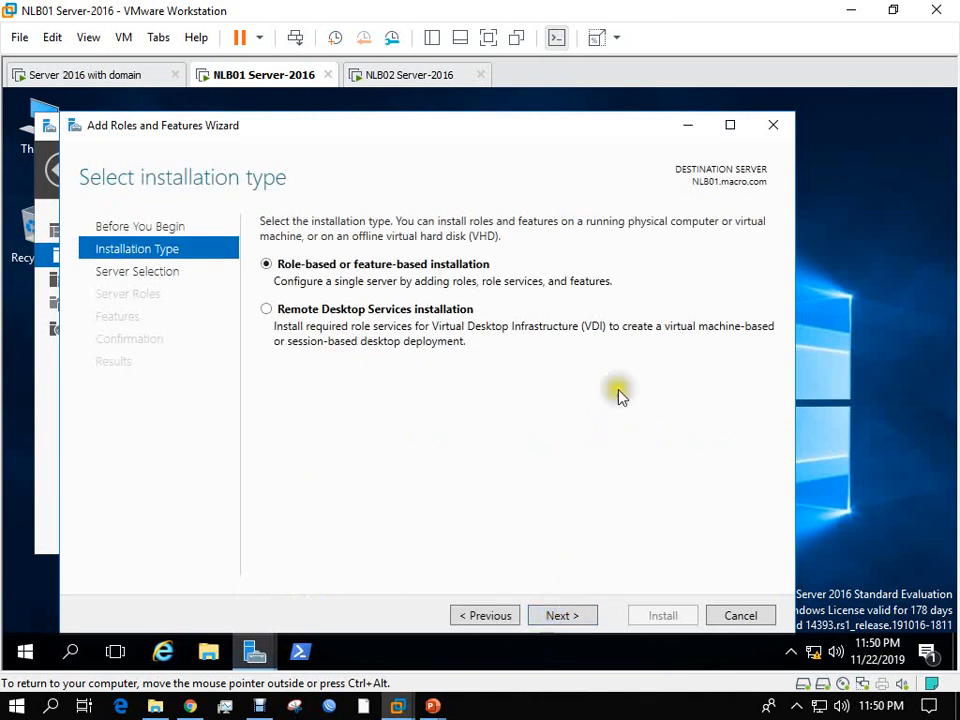
click(537, 619)
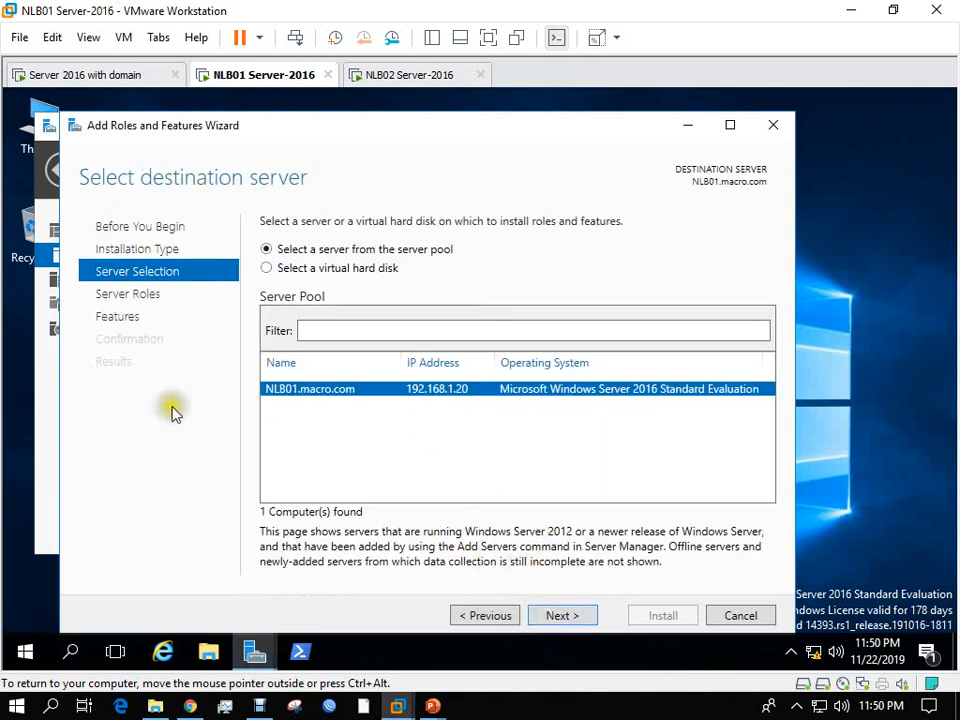
click(556, 617)
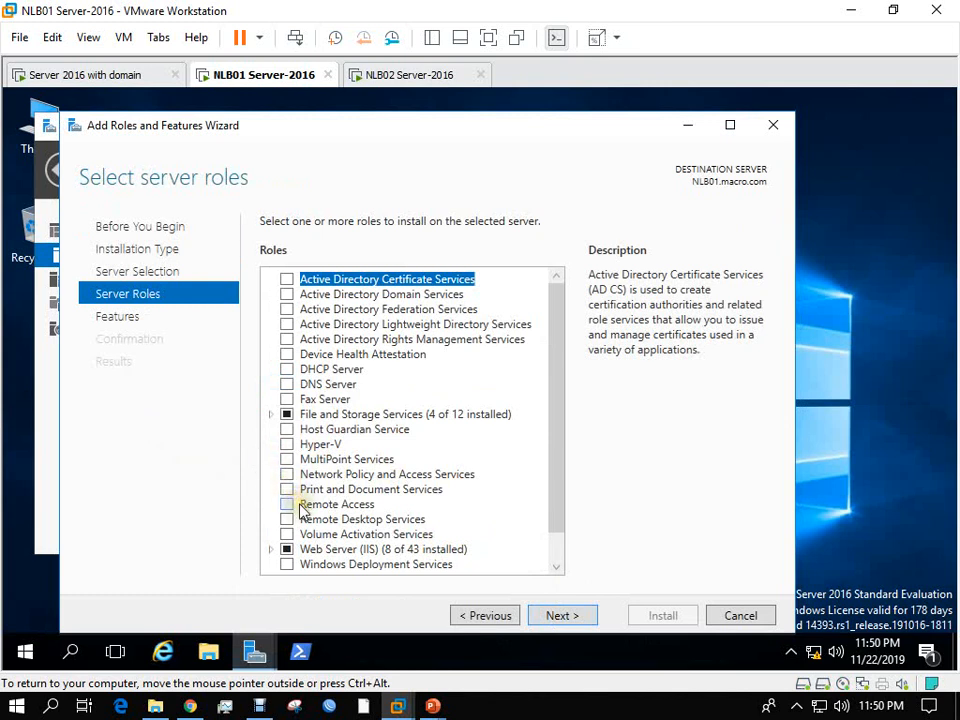
Expand the Web Server (IIS) role to check its components, and continue to the features selection without adding roles.
scroll(293, 520, down, 1)
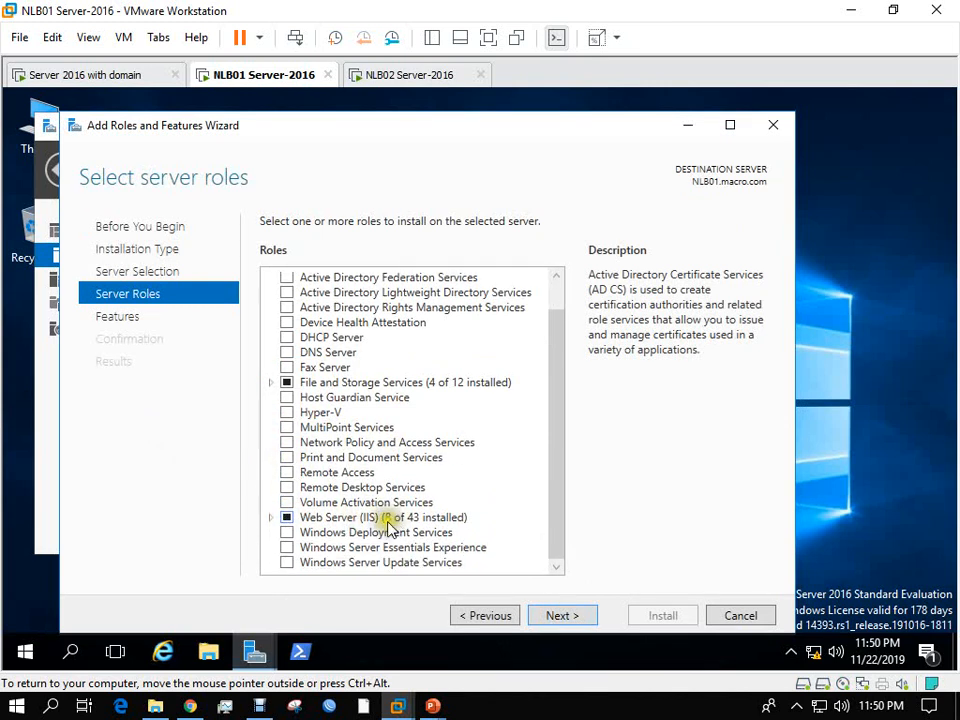
click(272, 517)
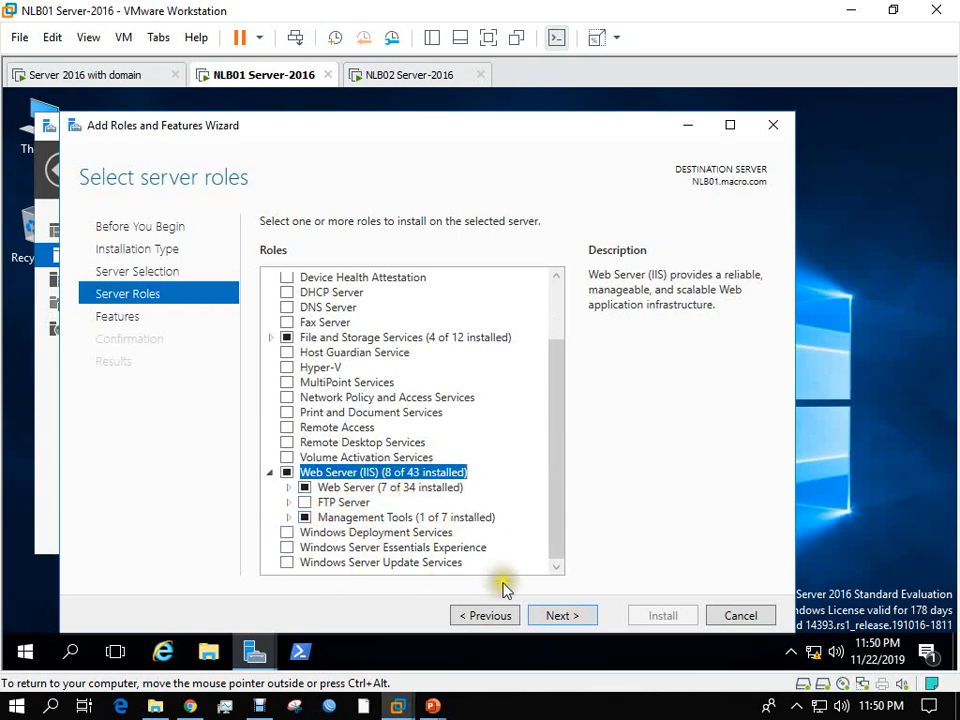
click(540, 618)
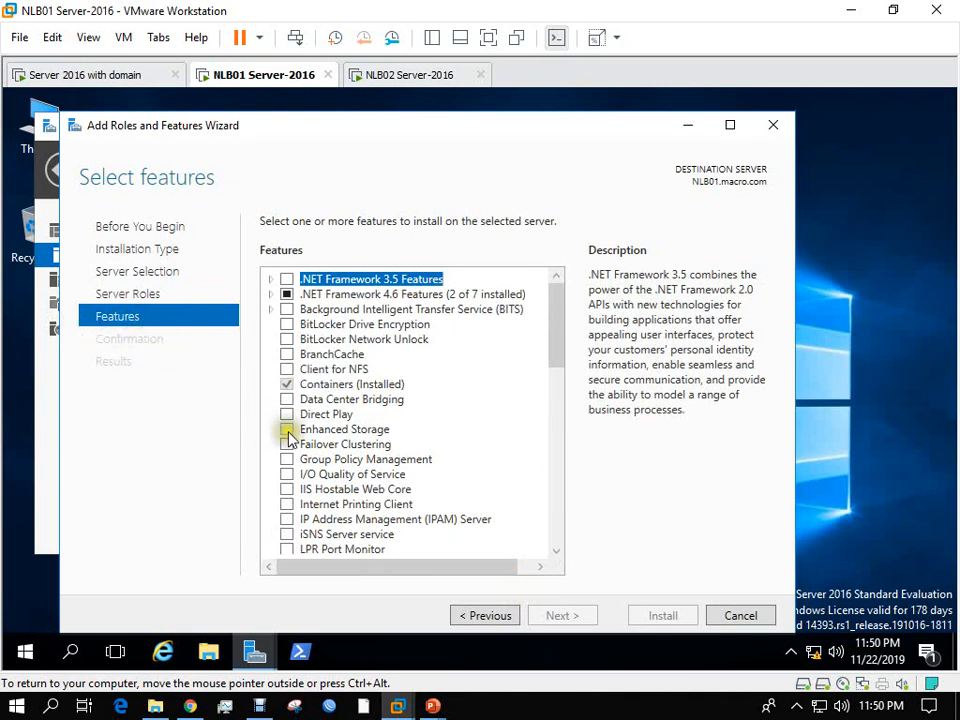
Select the Network Load Balancing feature with its required management tools and start the installation on NLB01.
scroll(292, 465, down, 3)
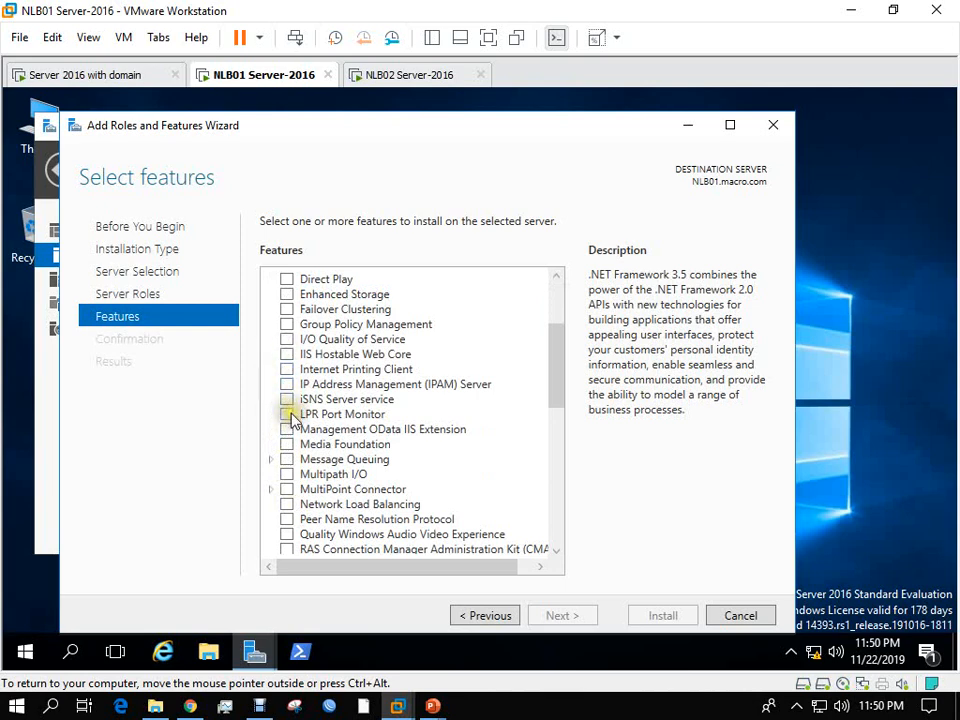
scroll(291, 418, down, 2)
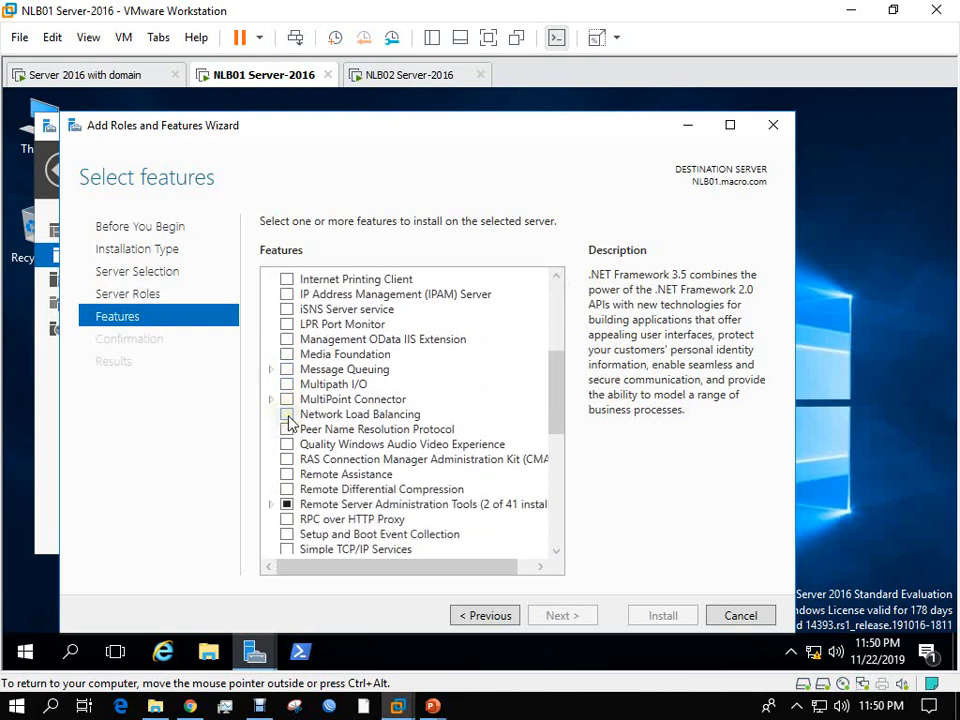
click(287, 414)
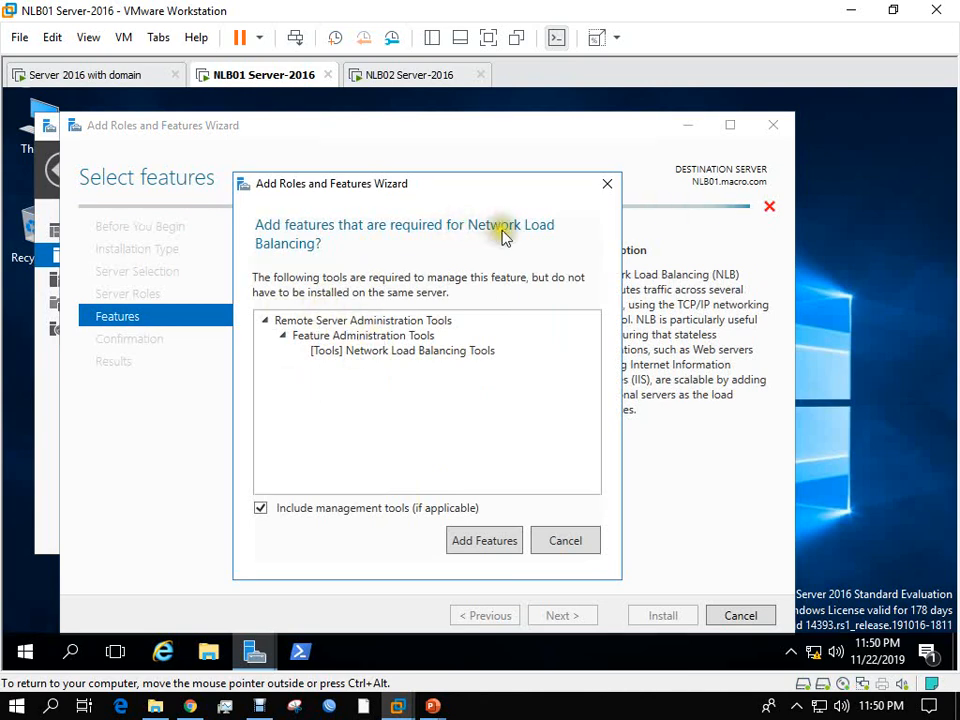
click(479, 540)
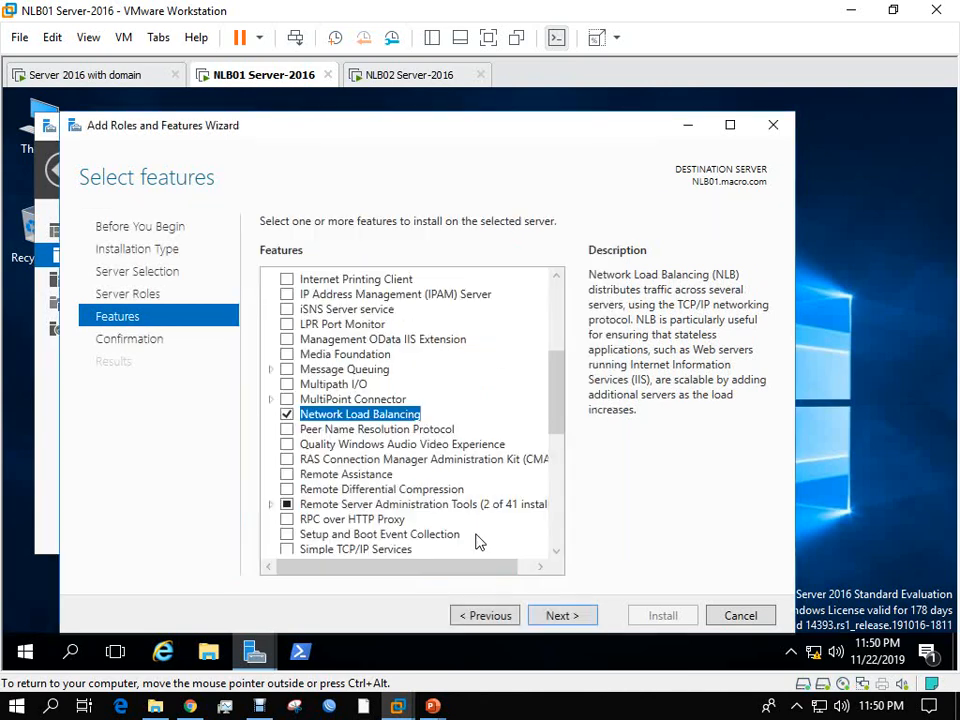
click(558, 616)
click(660, 615)
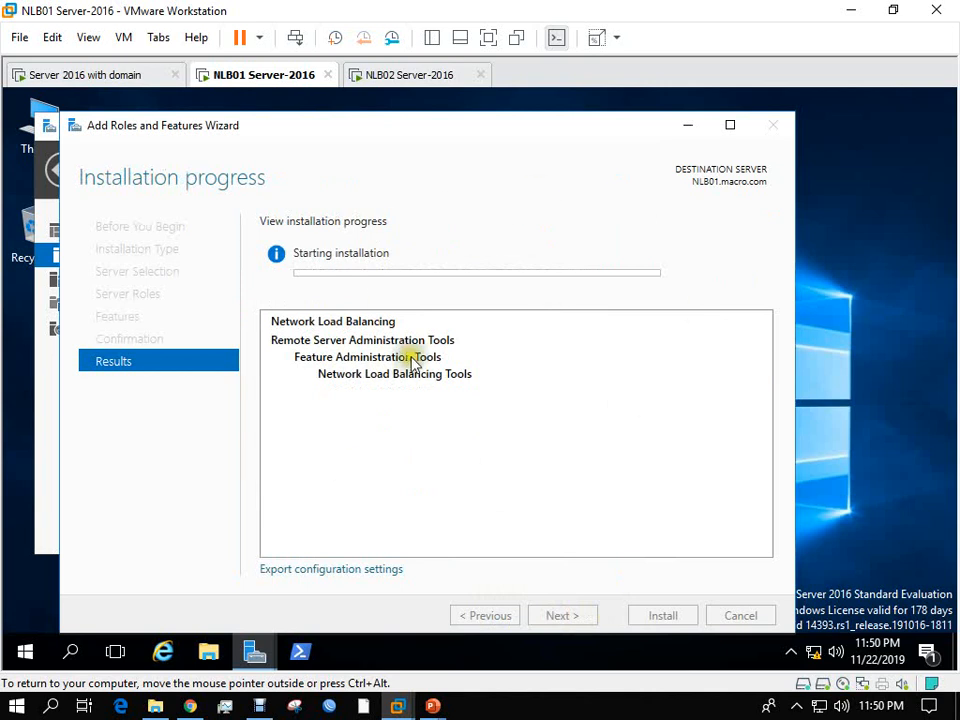
Start adding roles and features on NLB02, using role-based or feature-based installation with NLB02.macro.com as the destination server.
click(395, 80)
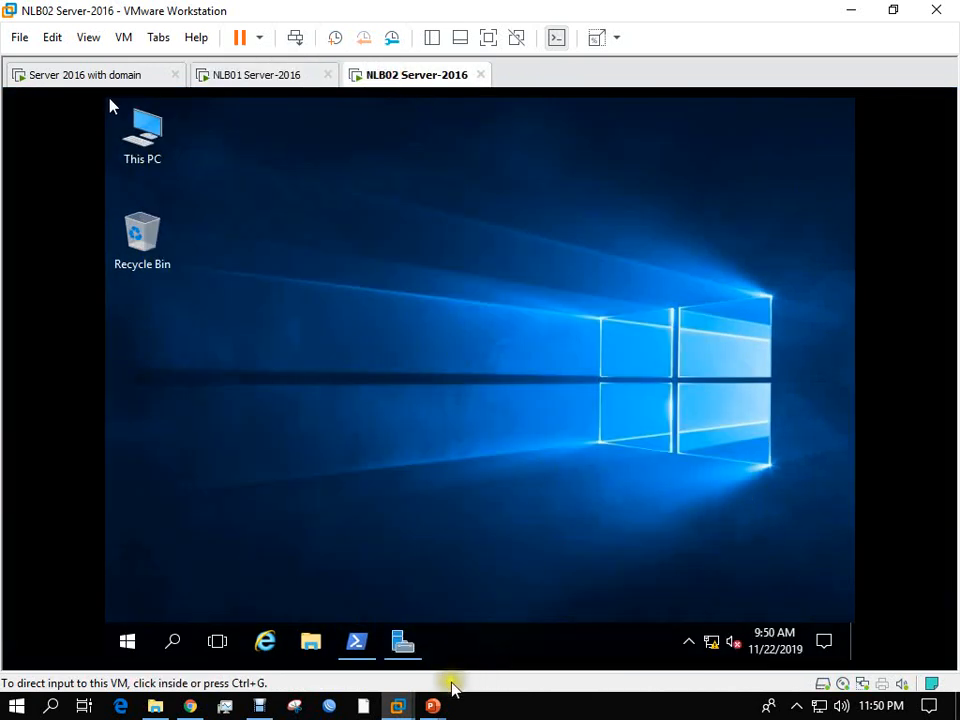
click(398, 643)
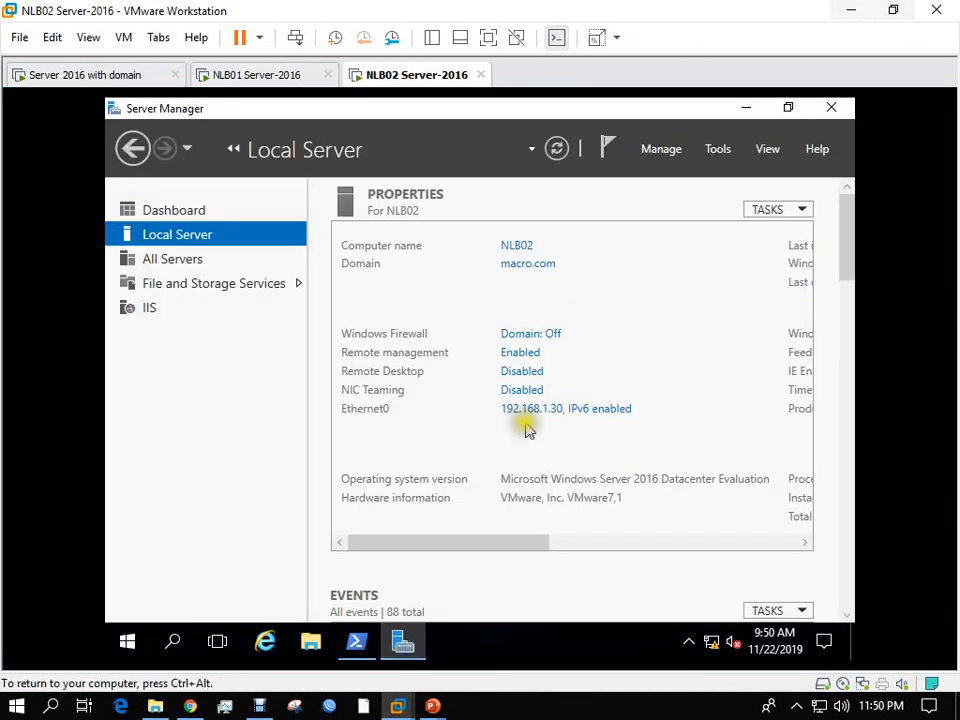
click(653, 152)
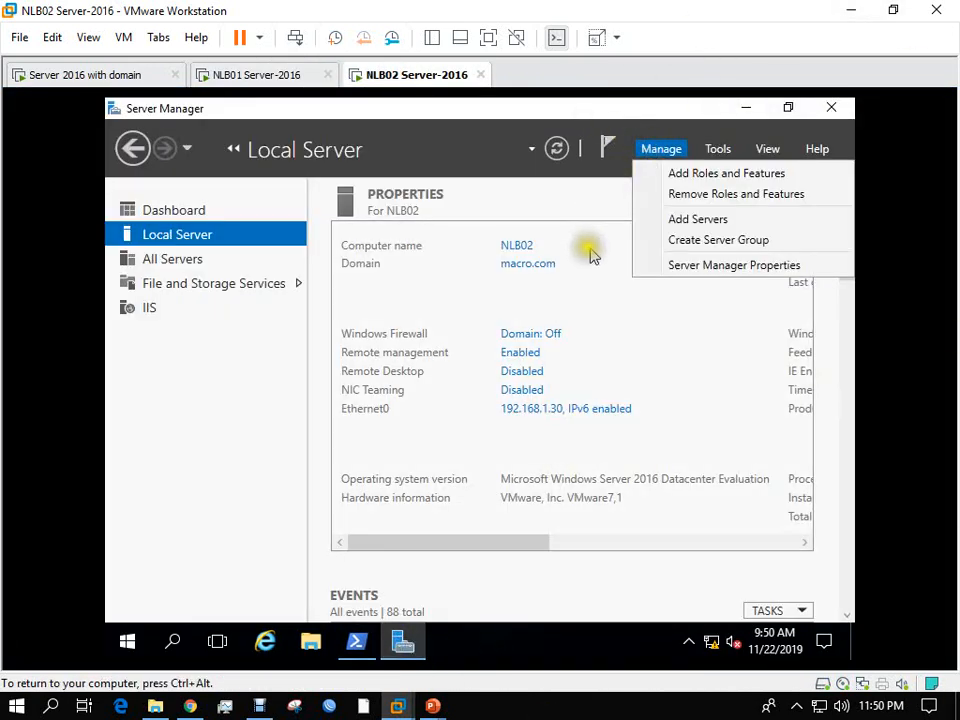
click(697, 174)
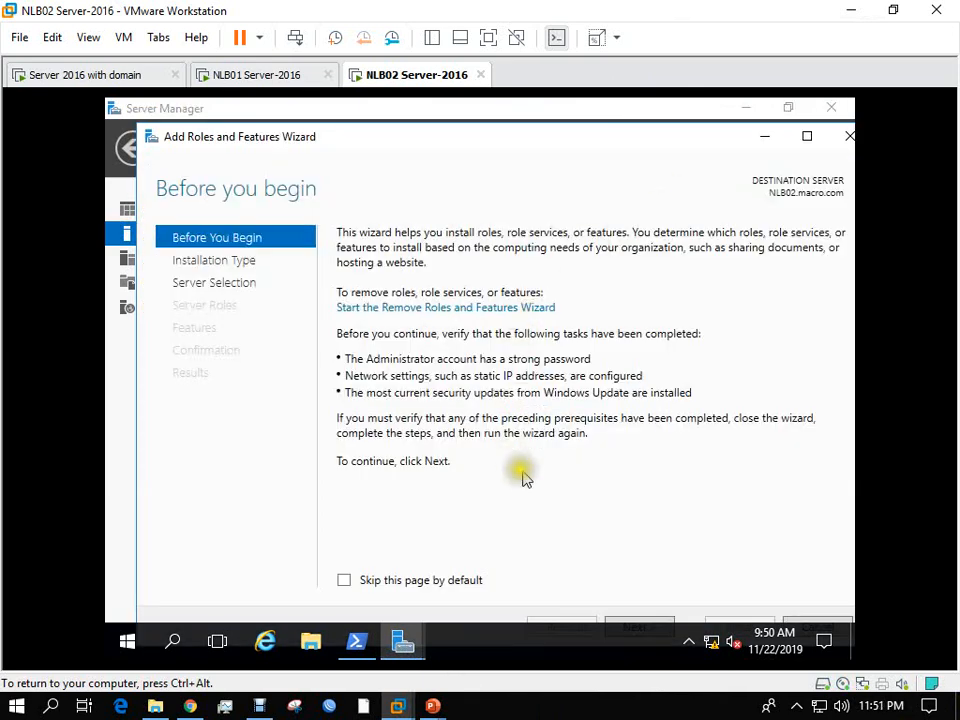
drag(492, 138, 486, 110)
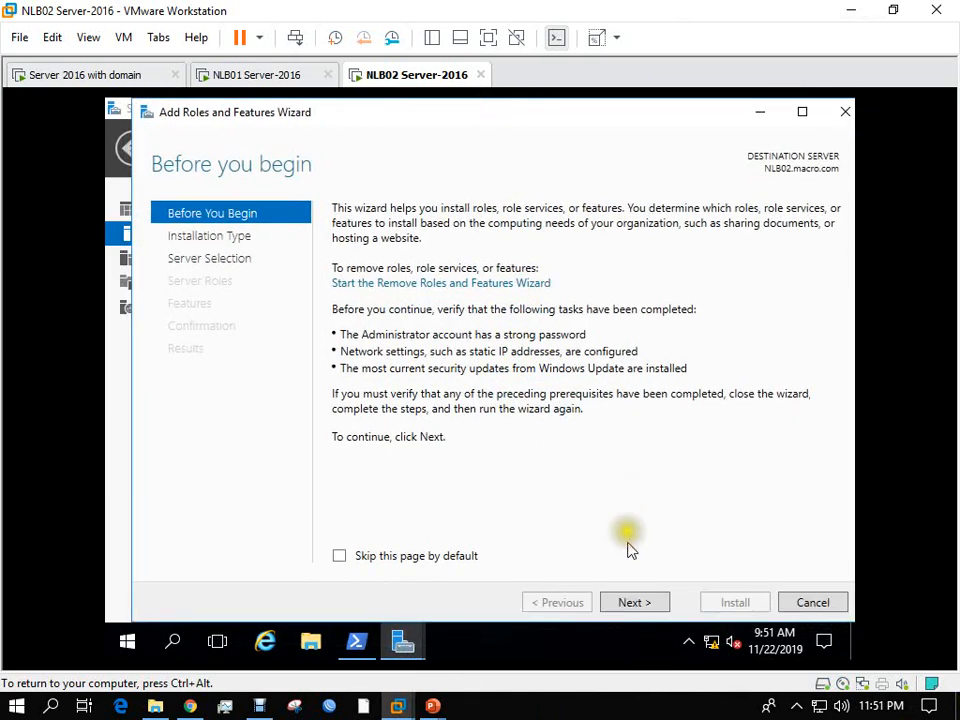
click(626, 602)
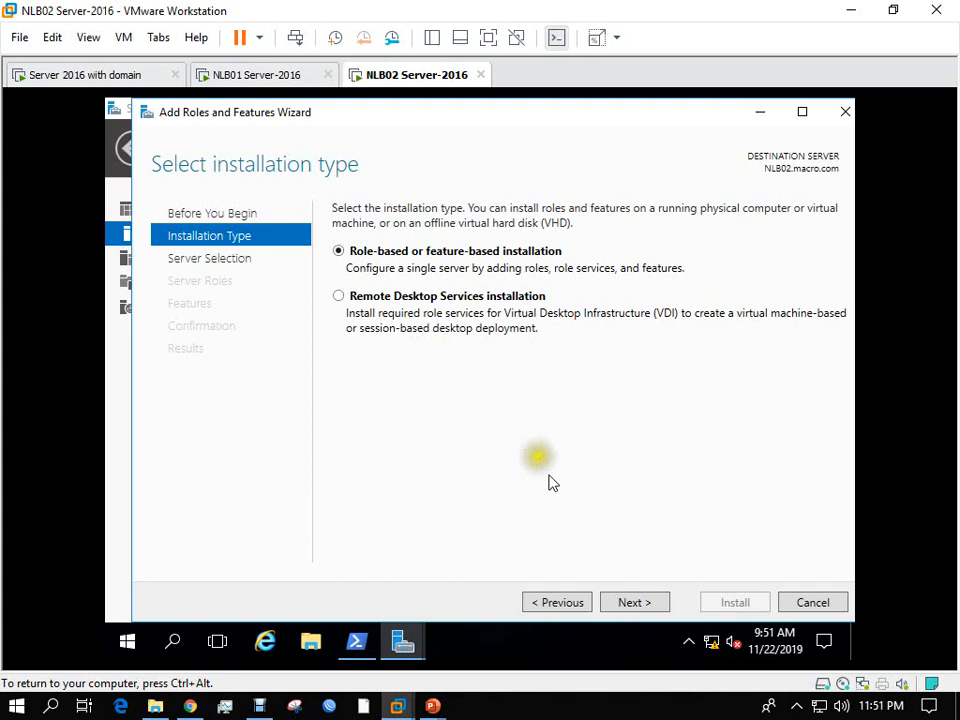
click(620, 603)
click(630, 603)
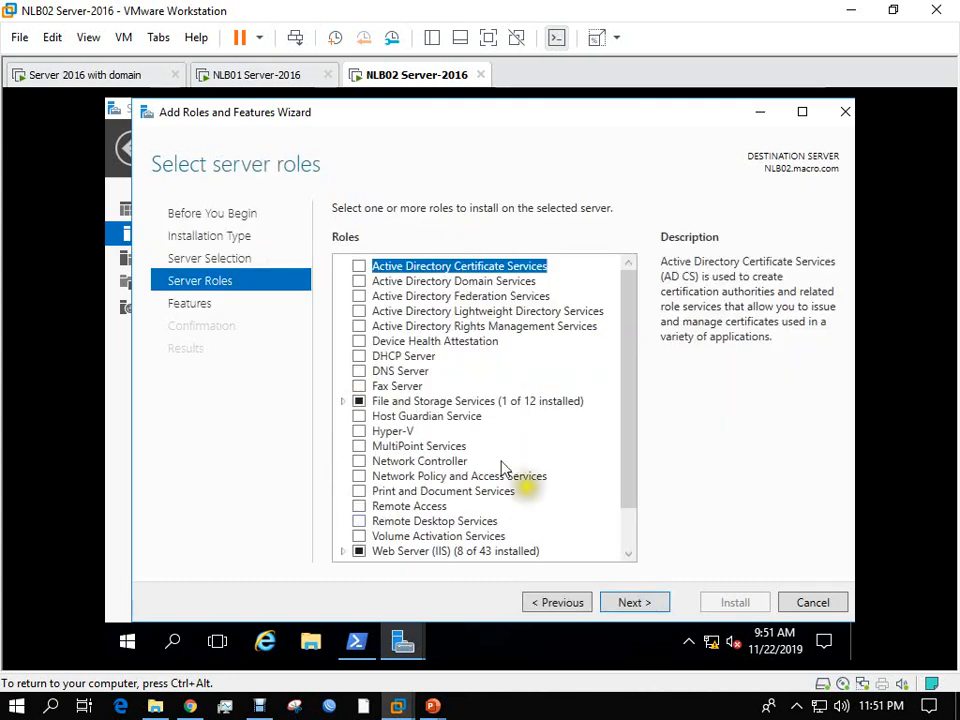
Expand the Web Server (IIS) role on NLB02 to check its components, and continue to the features selection without adding roles.
scroll(430, 515, down, 1)
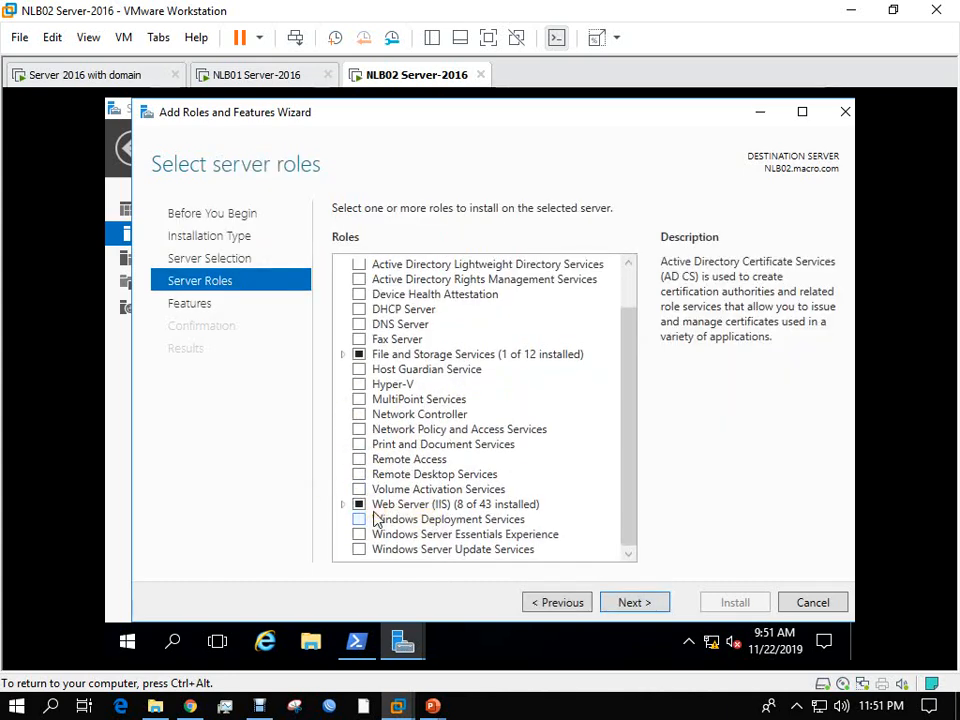
click(345, 505)
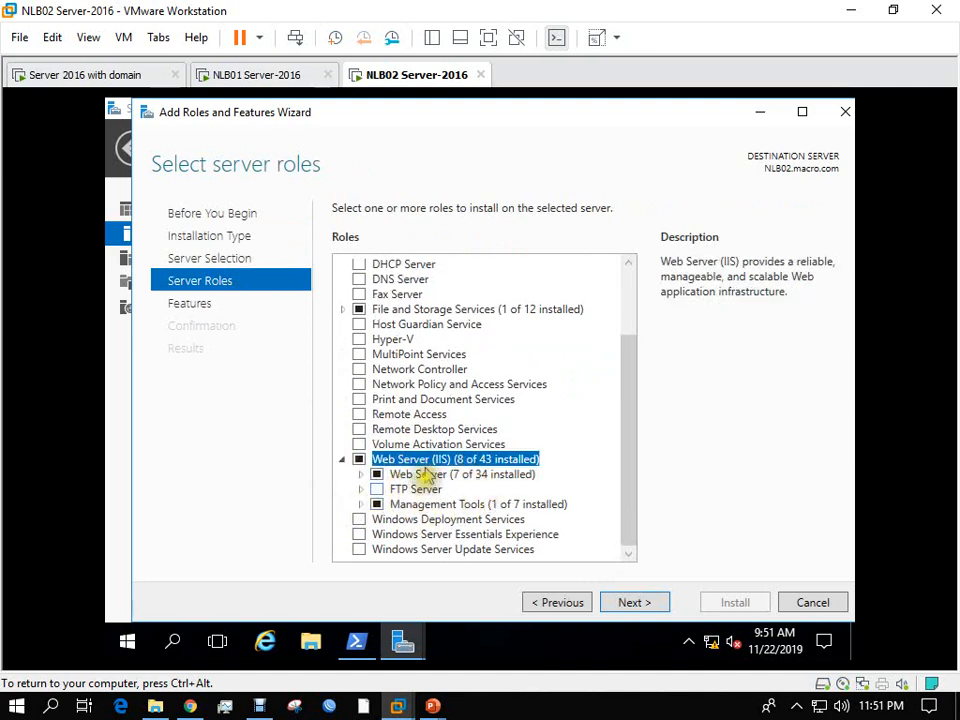
click(192, 305)
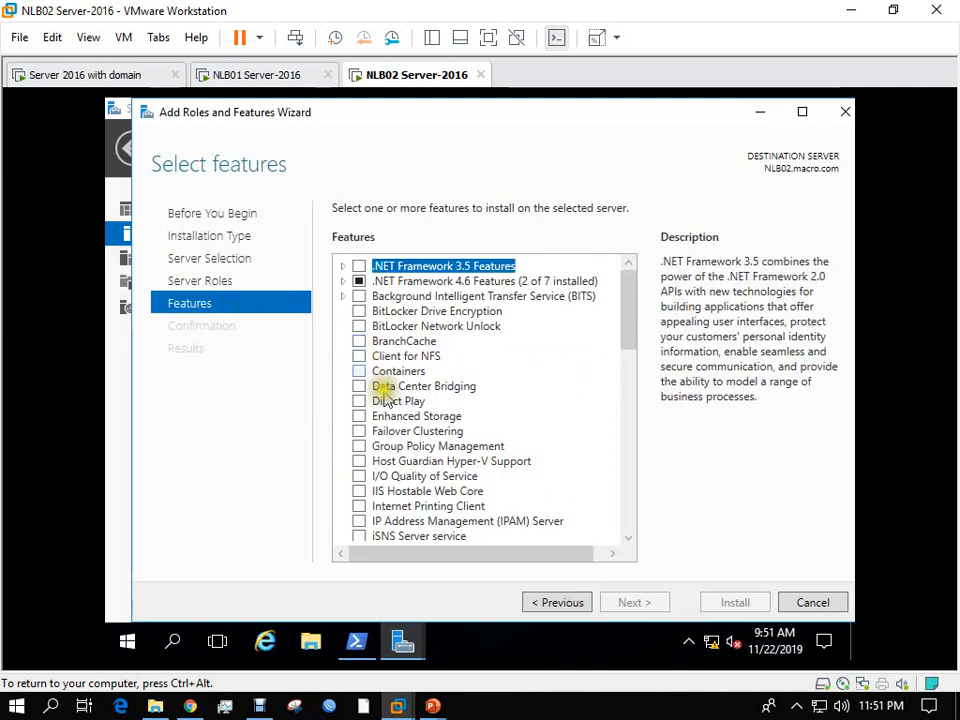
Select the Network Load Balancing feature with its required management tools and start the installation on NLB02.
scroll(364, 471, down, 2)
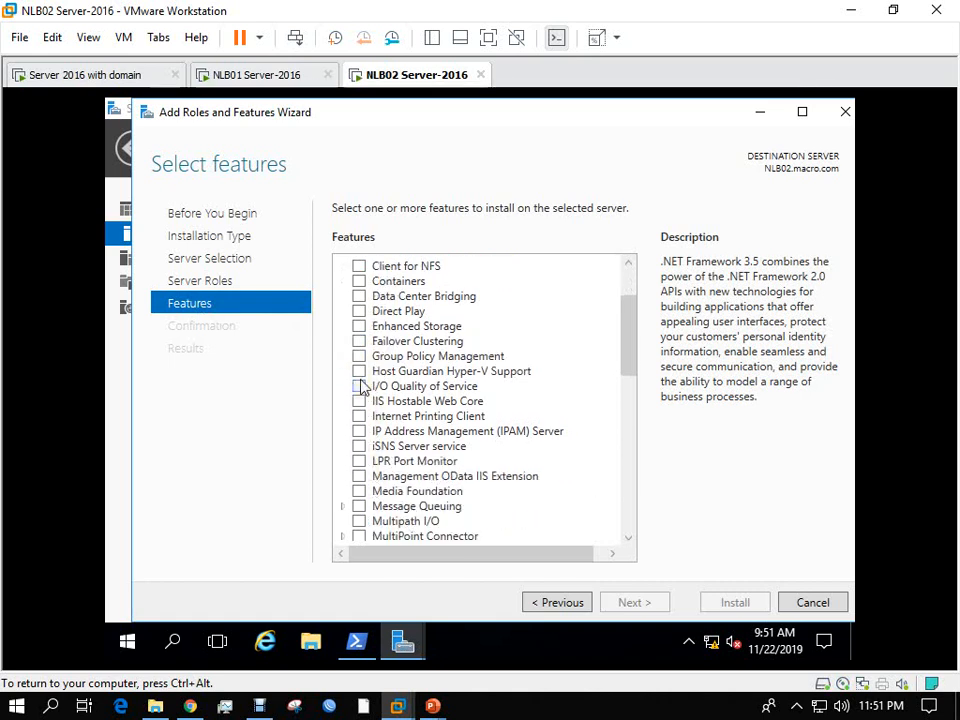
scroll(363, 388, down, 3)
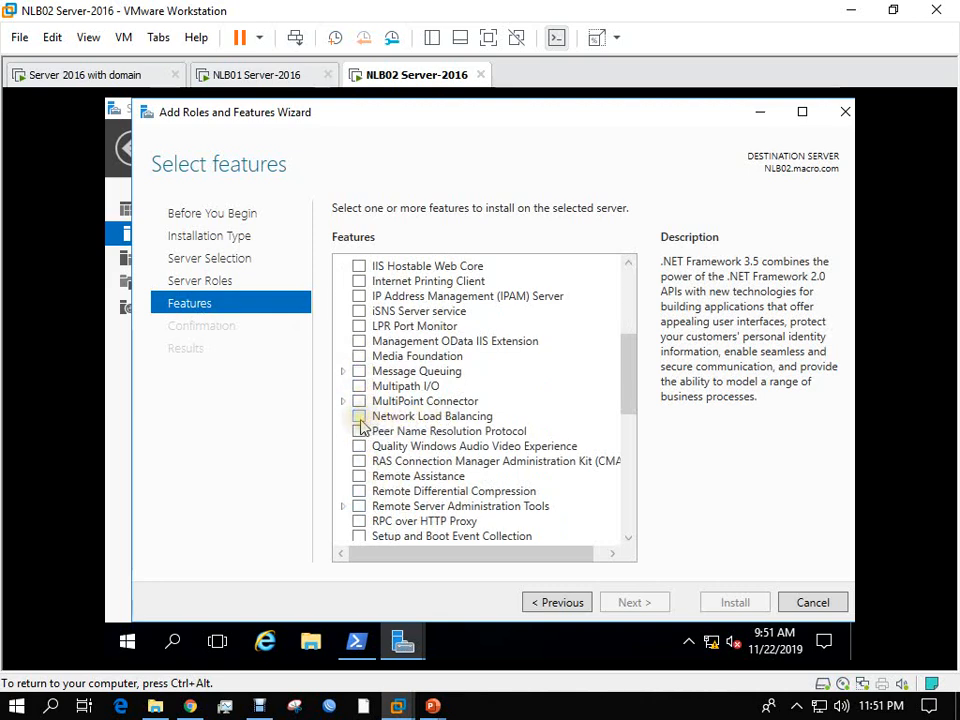
click(360, 418)
click(540, 523)
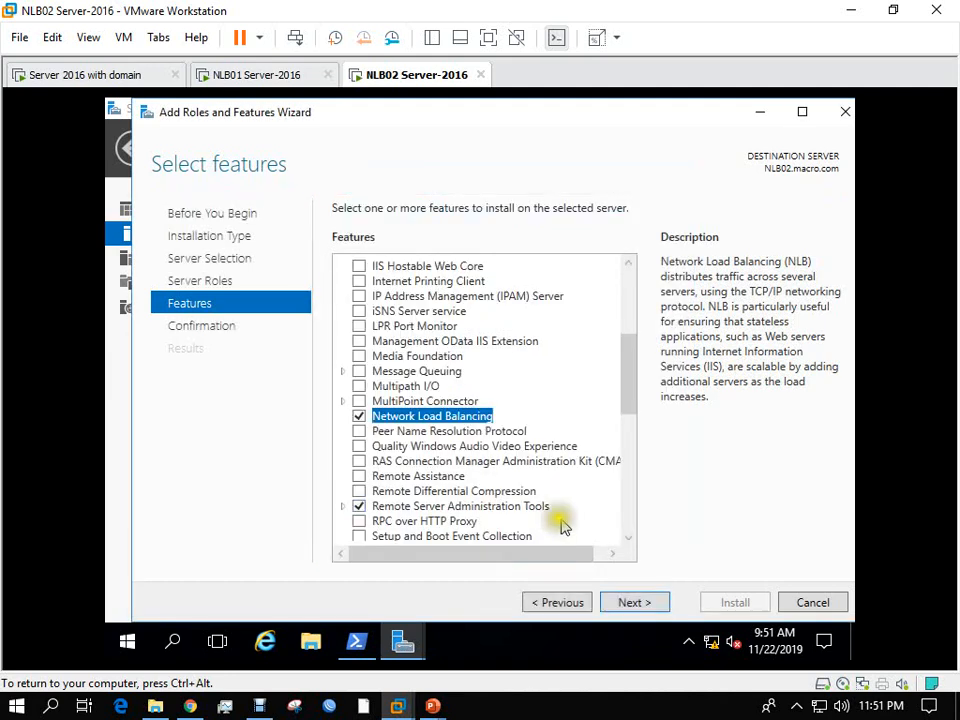
click(632, 602)
click(713, 603)
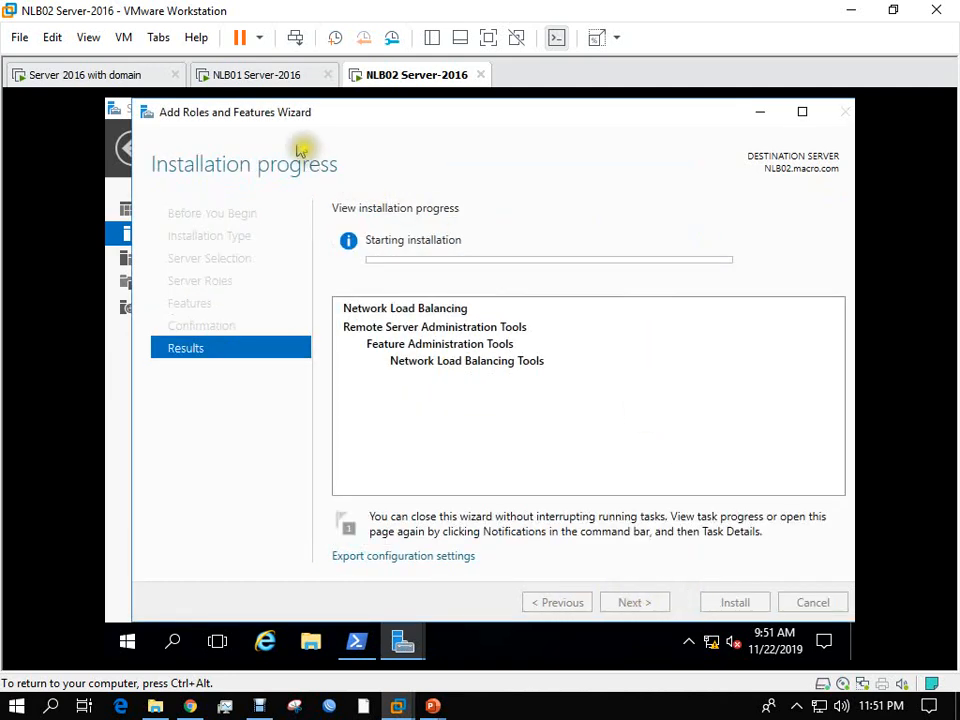
Close the Add Roles and Features Wizard on NLB01, check the installation notification, and refresh Server Manager.
click(258, 76)
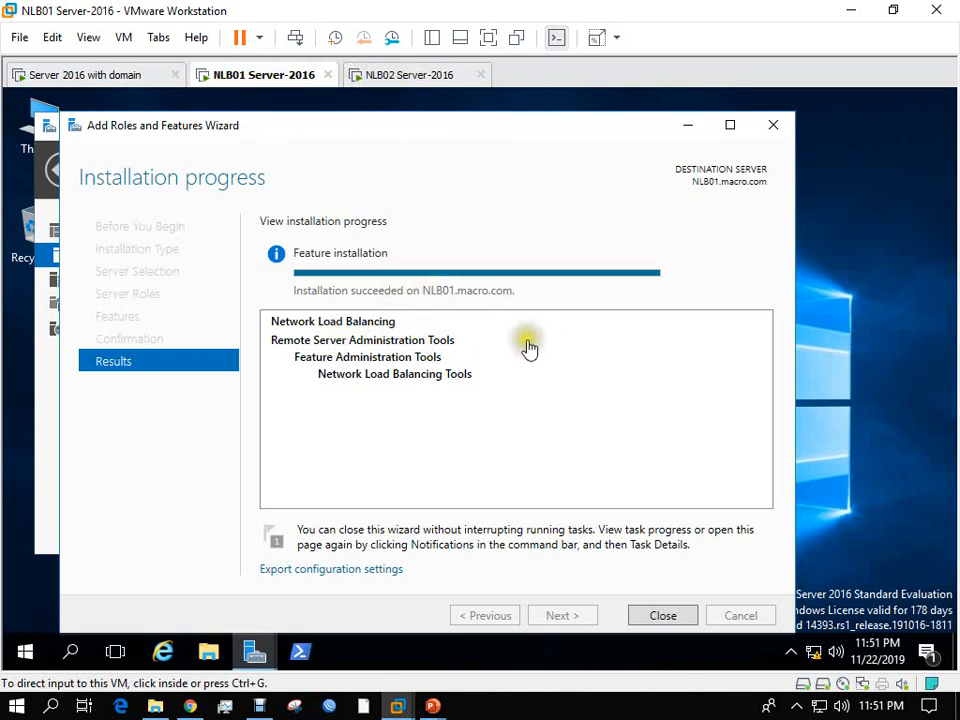
click(665, 616)
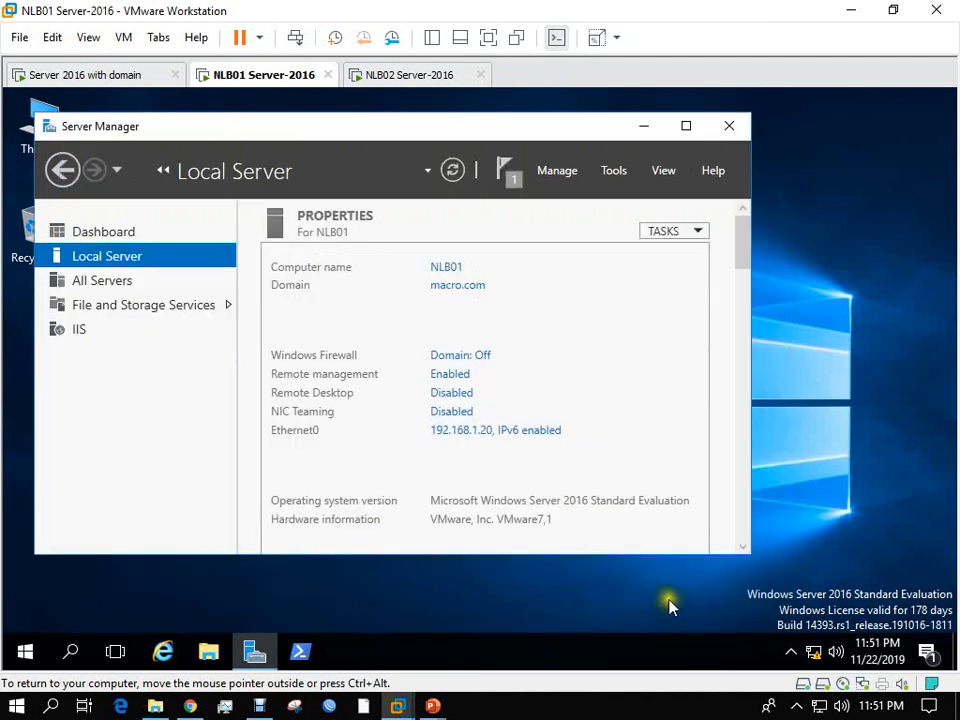
click(512, 173)
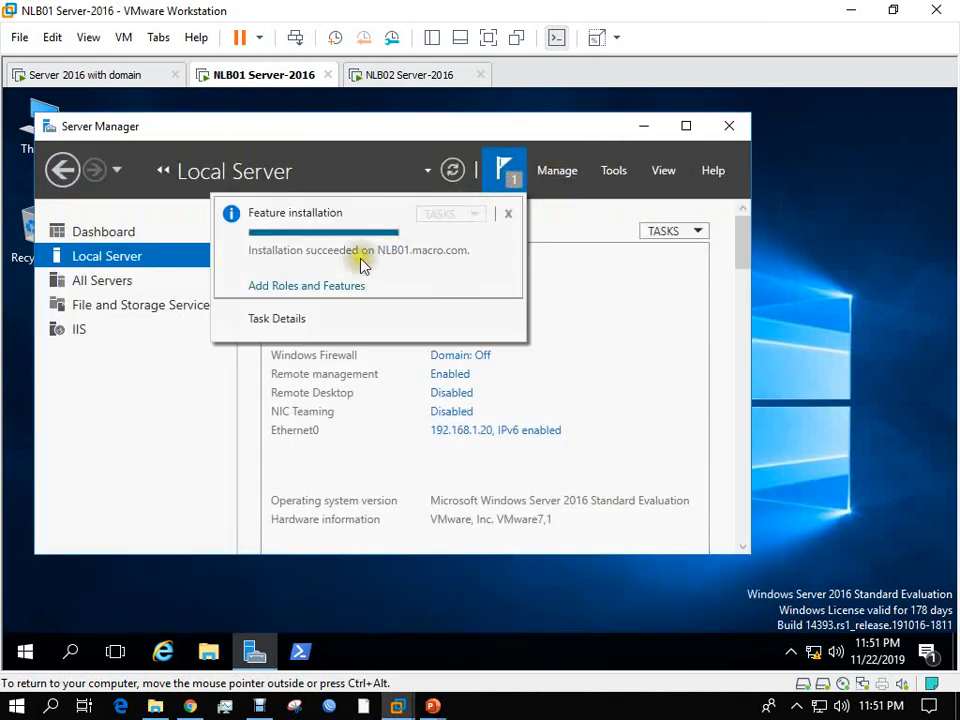
click(453, 171)
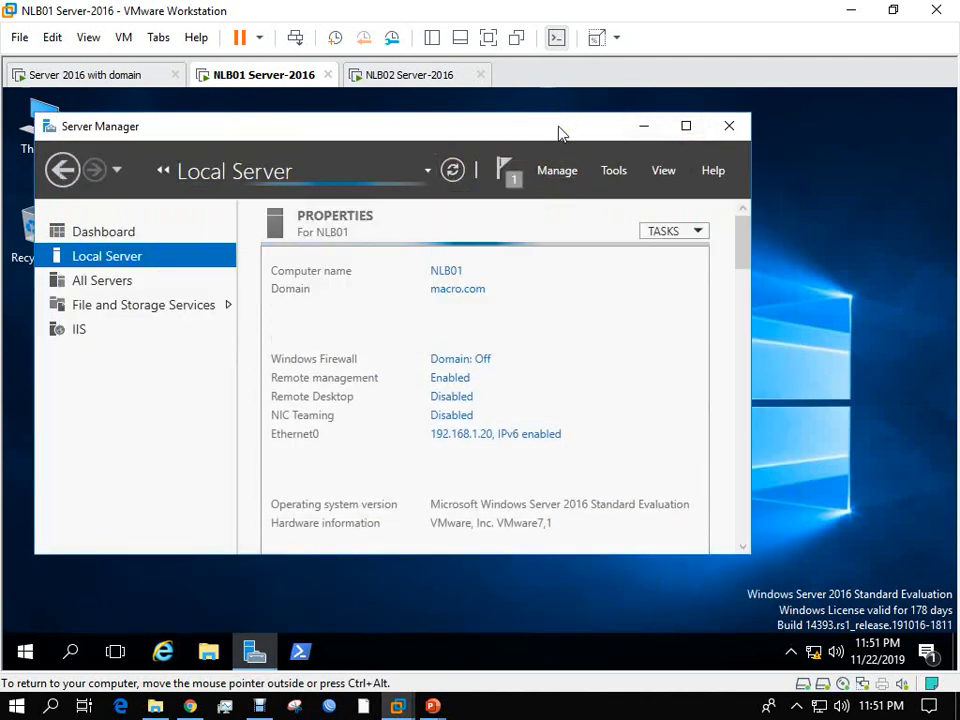
drag(561, 135, 658, 122)
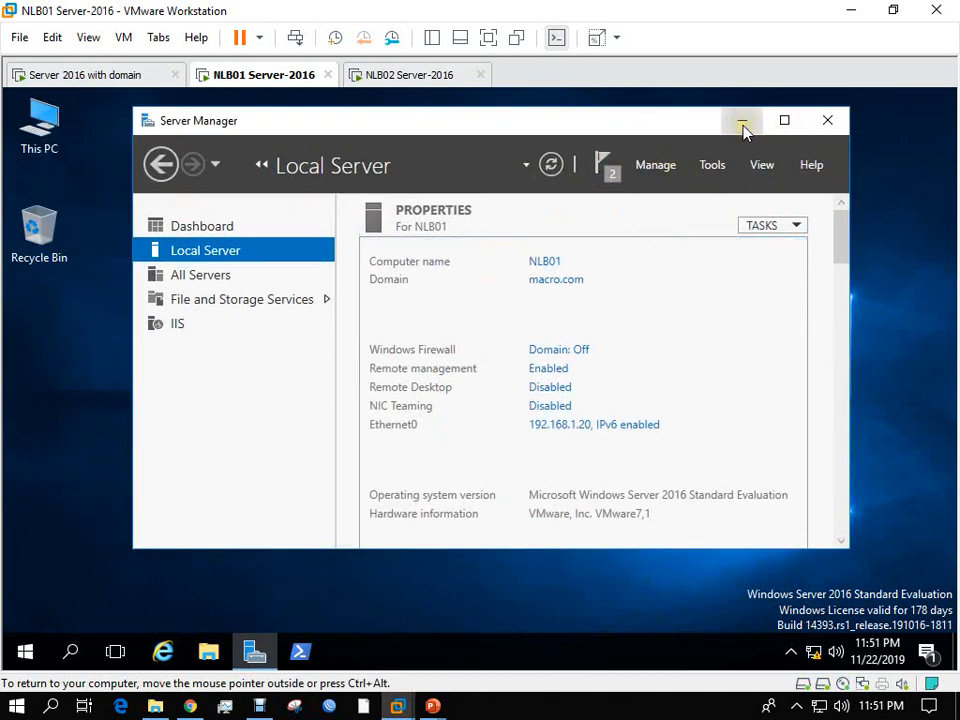
Switch from NLB01 to the NLB02 virtual machine and close its Internet Explorer window.
click(535, 714)
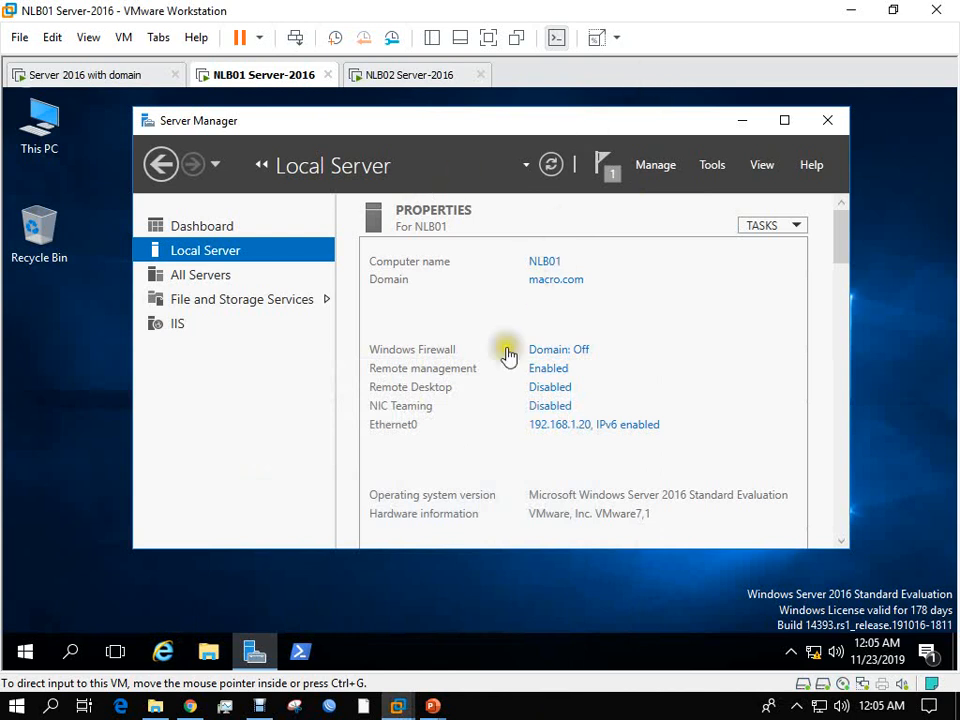
click(713, 174)
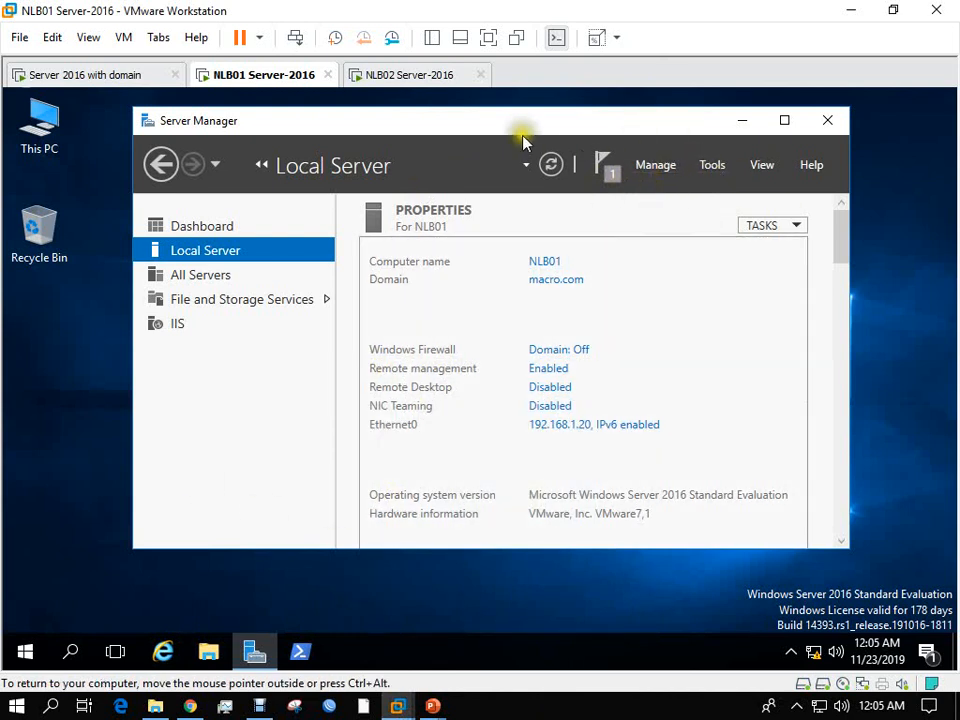
click(414, 76)
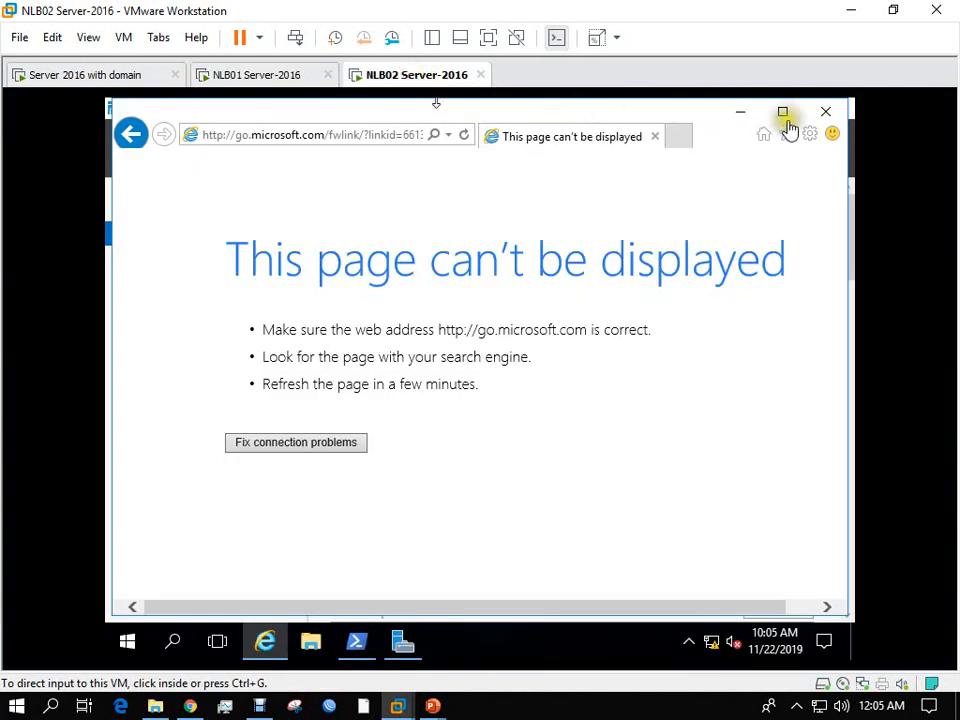
click(824, 112)
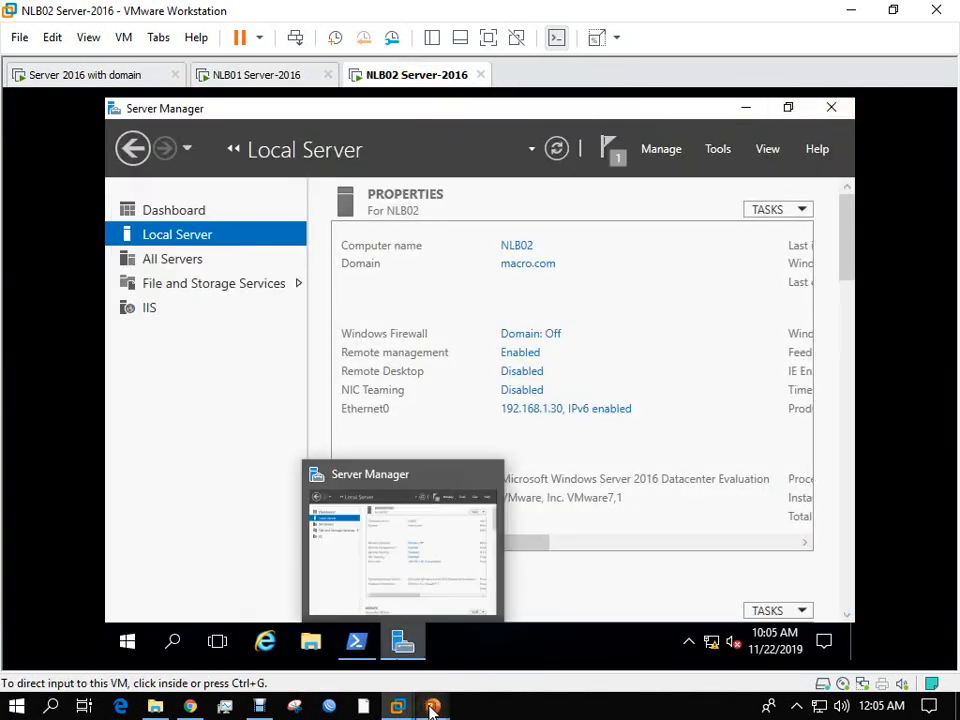
Switch to PowerPoint to review the LAB slide of the load balance cluster, and return to NLB01 in VMware Workstation.
mouse_move(432, 708)
click(355, 605)
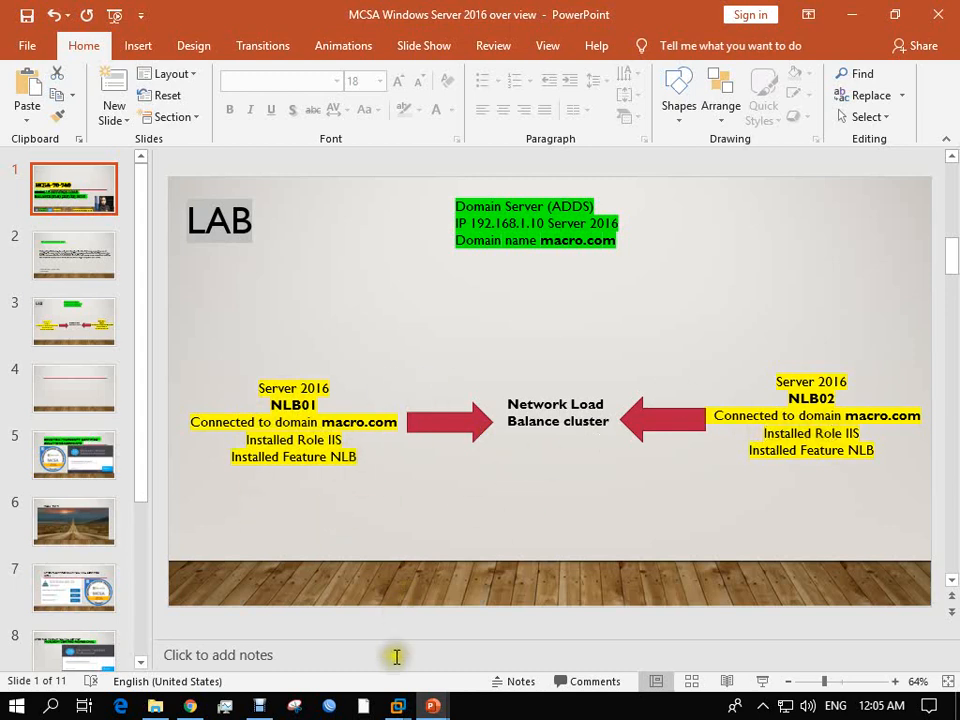
mouse_move(396, 708)
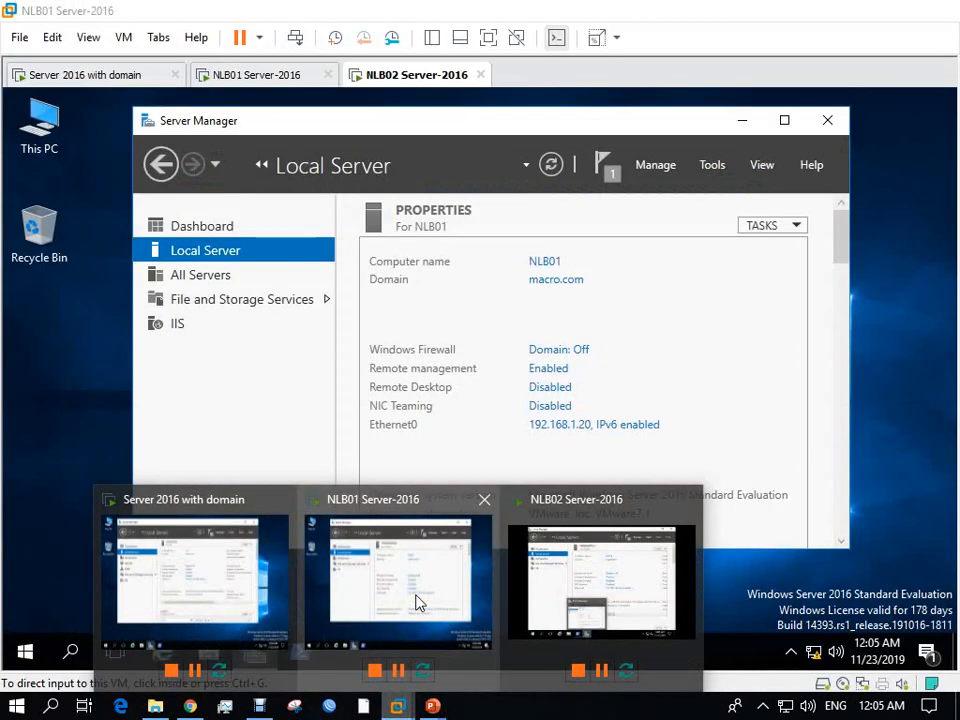
click(418, 604)
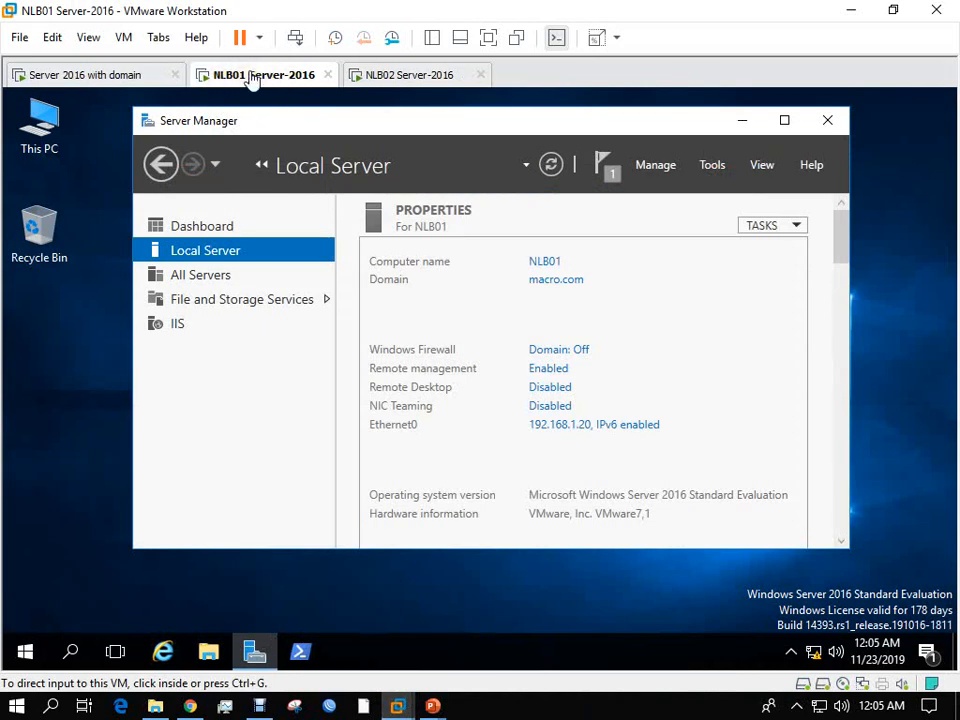
Open localhost in Internet Explorer on NLB01 to check the IIS default page.
click(163, 650)
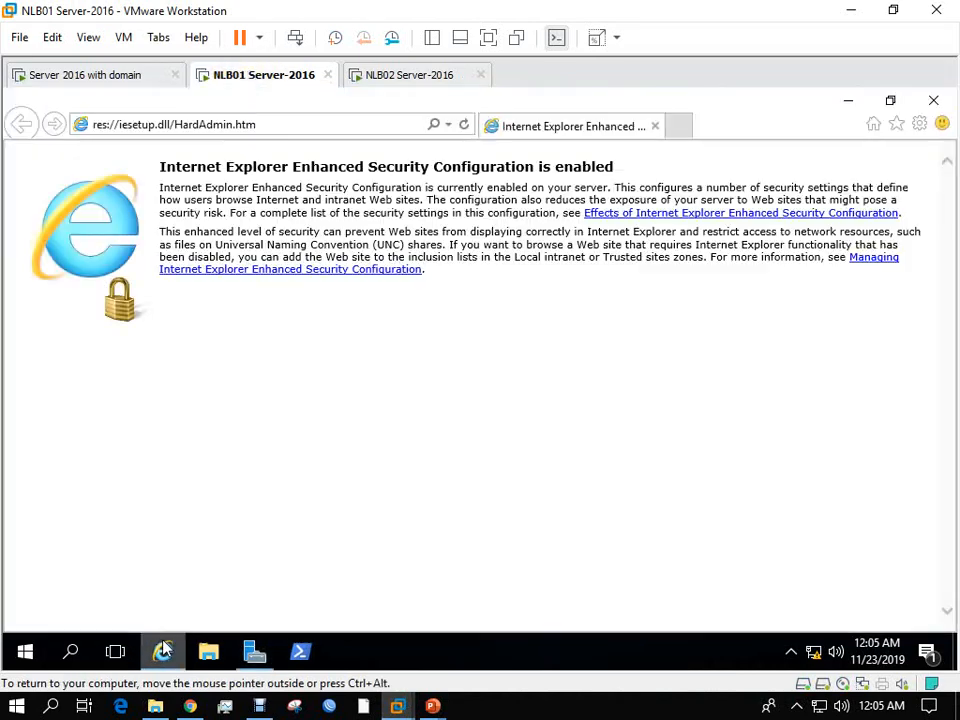
click(228, 127)
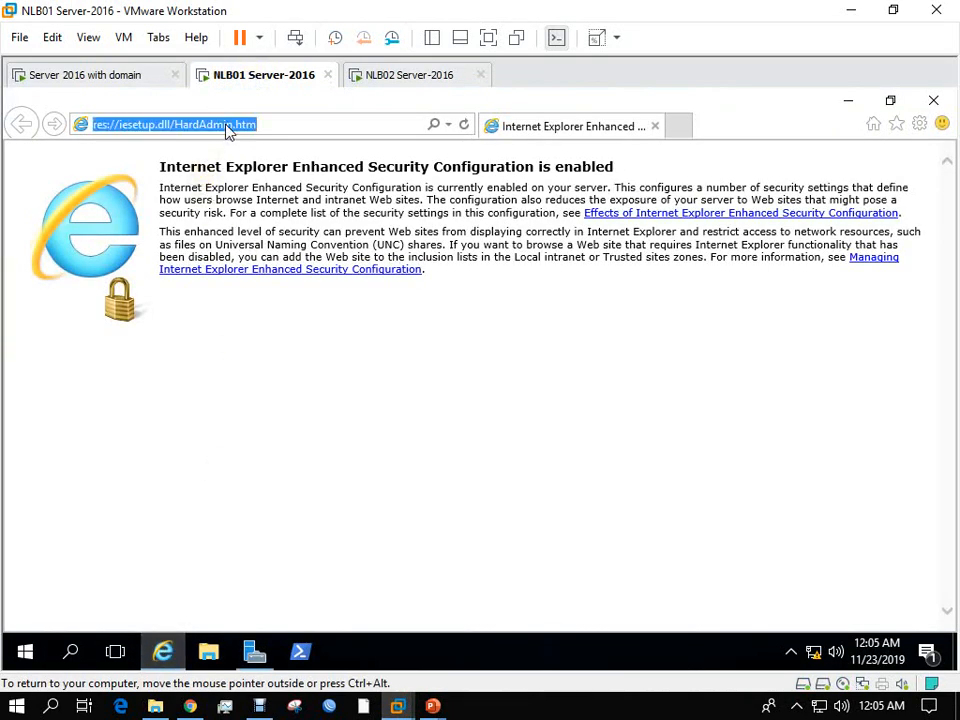
text(local)
key(Return)
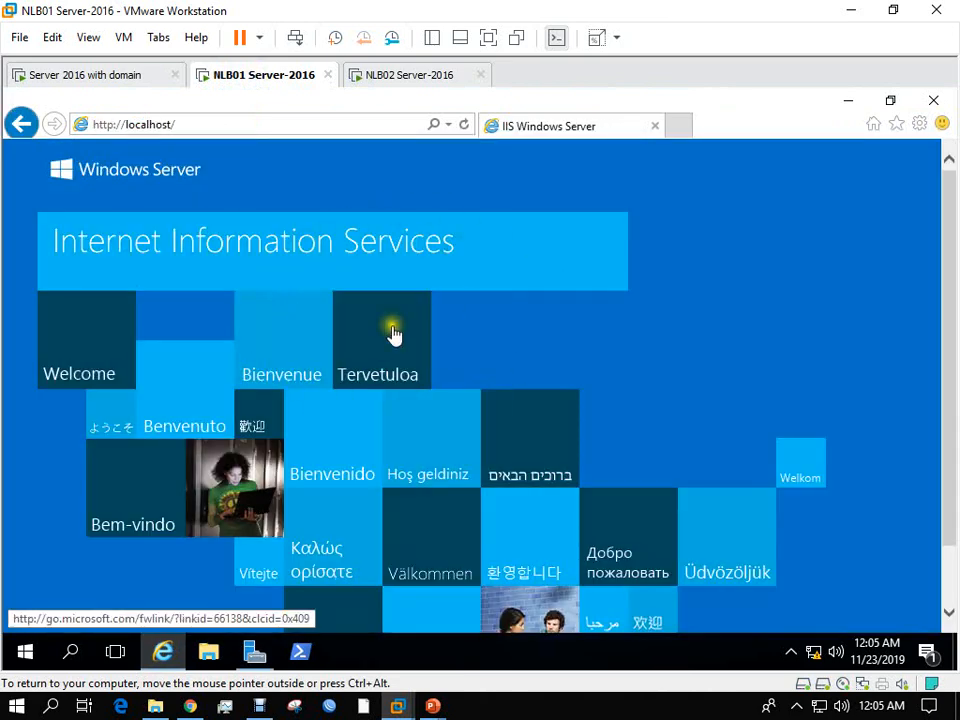
Open localhost in Internet Explorer on NLB02 to check its IIS default page, and close the browser on NLB01.
click(388, 76)
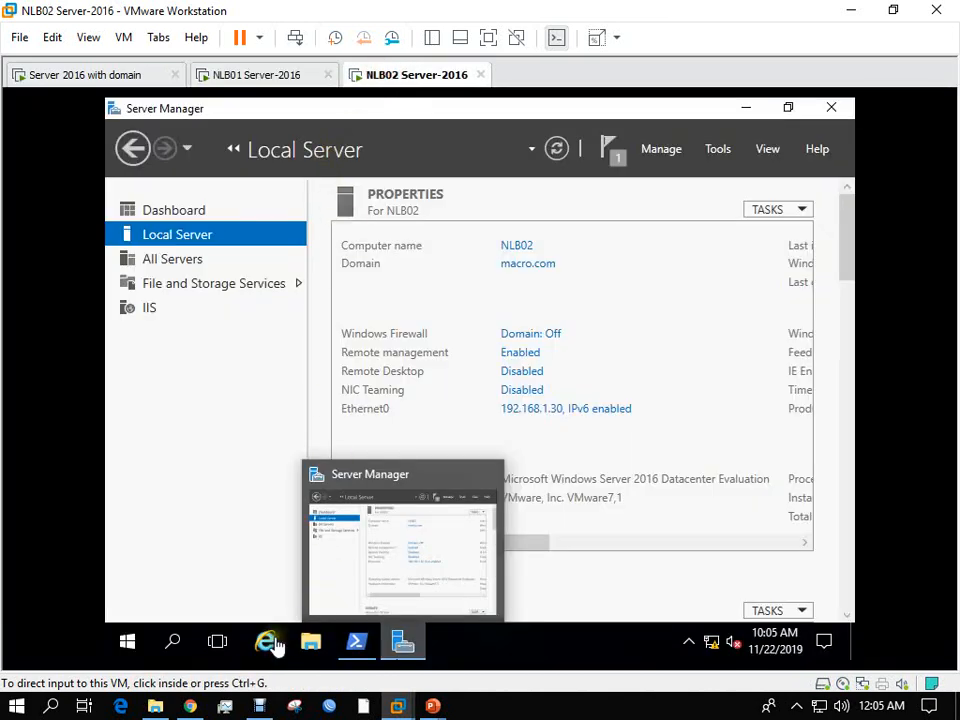
click(265, 645)
click(313, 133)
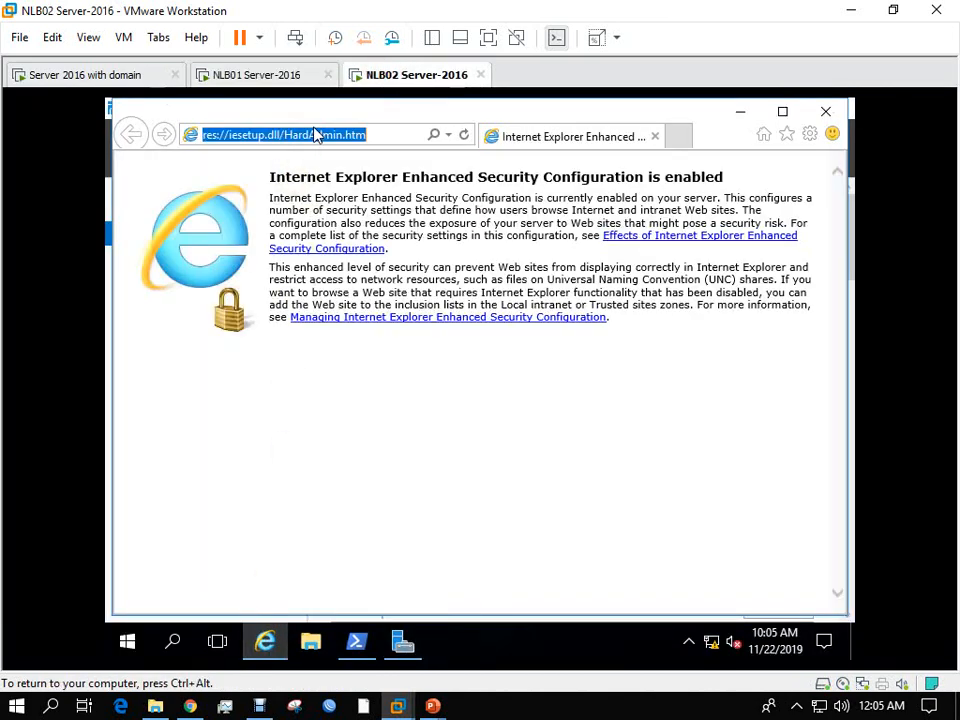
text(loc)
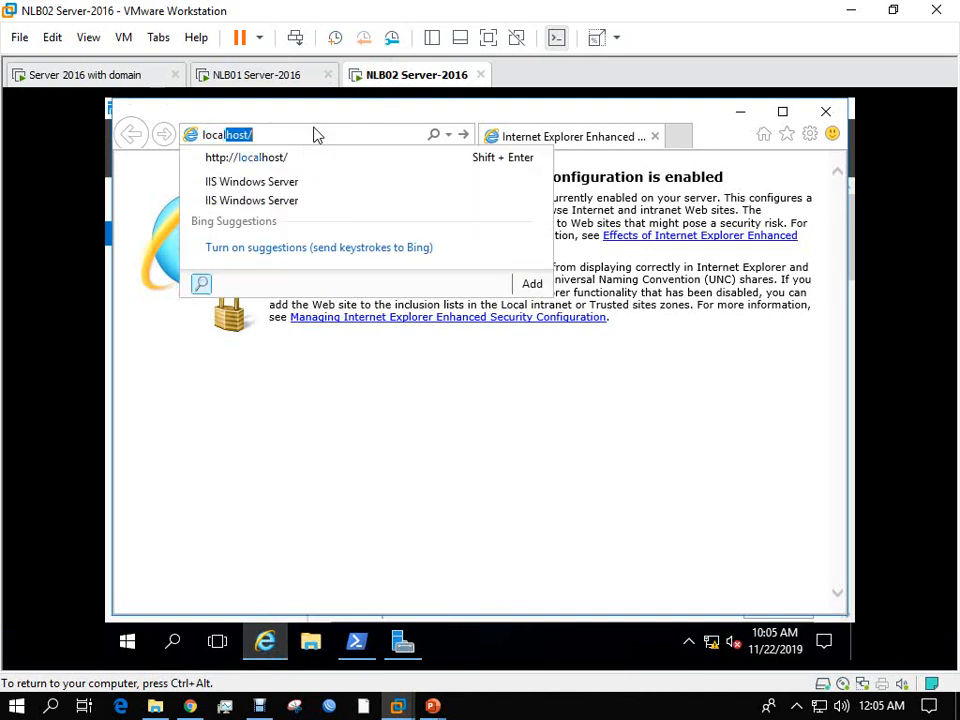
text(al)
key(Return)
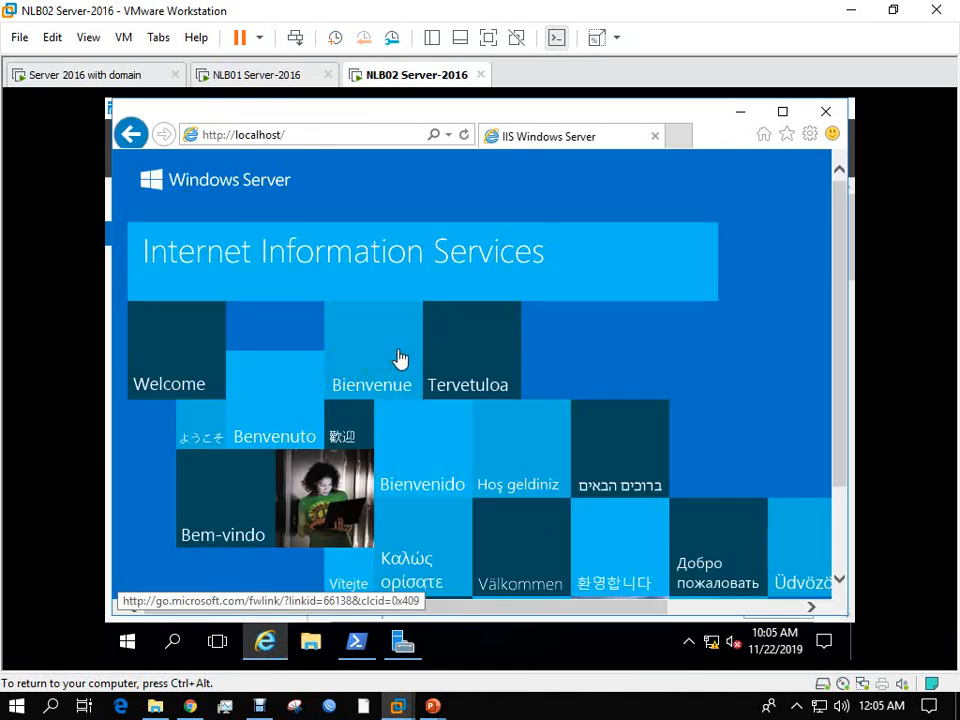
click(287, 80)
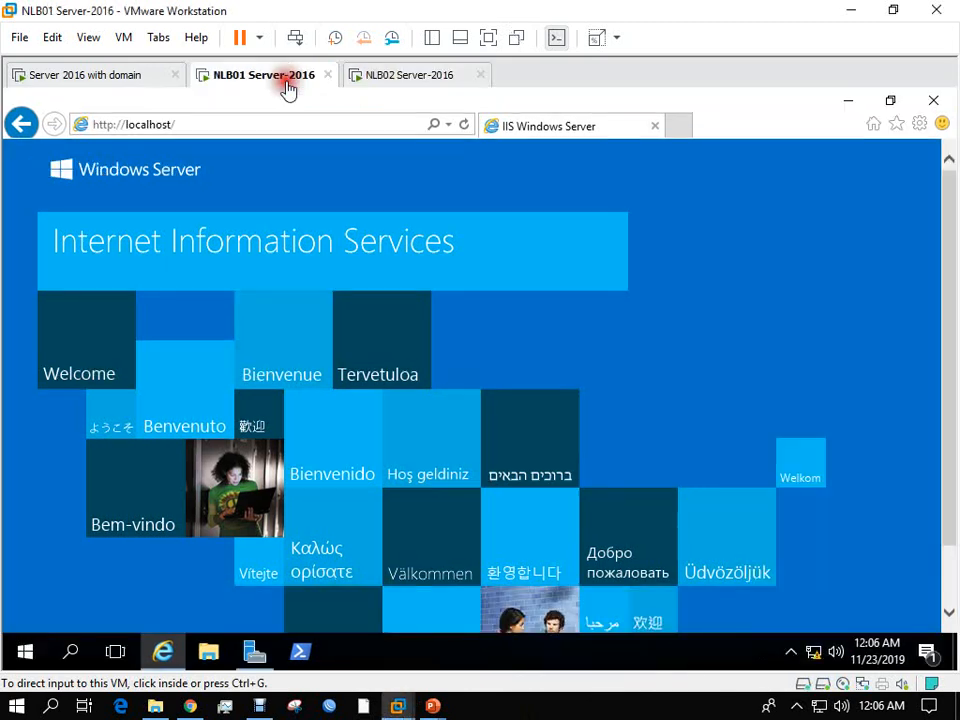
click(933, 102)
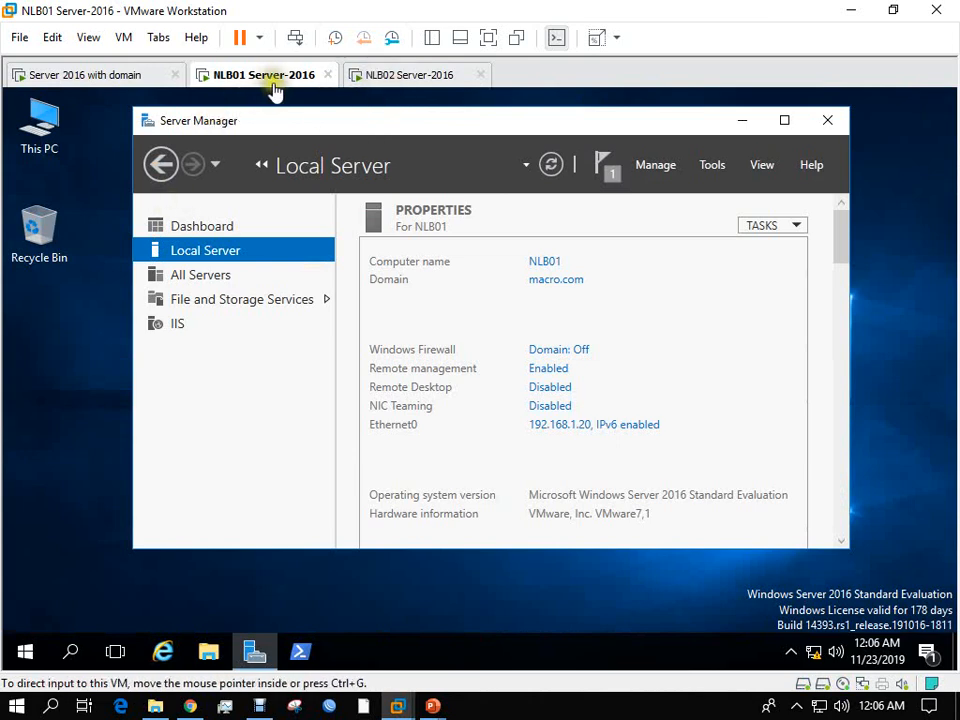
Restart Server Manager on NLB01 and open Network Load Balancing Manager in a slightly enlarged window.
click(822, 121)
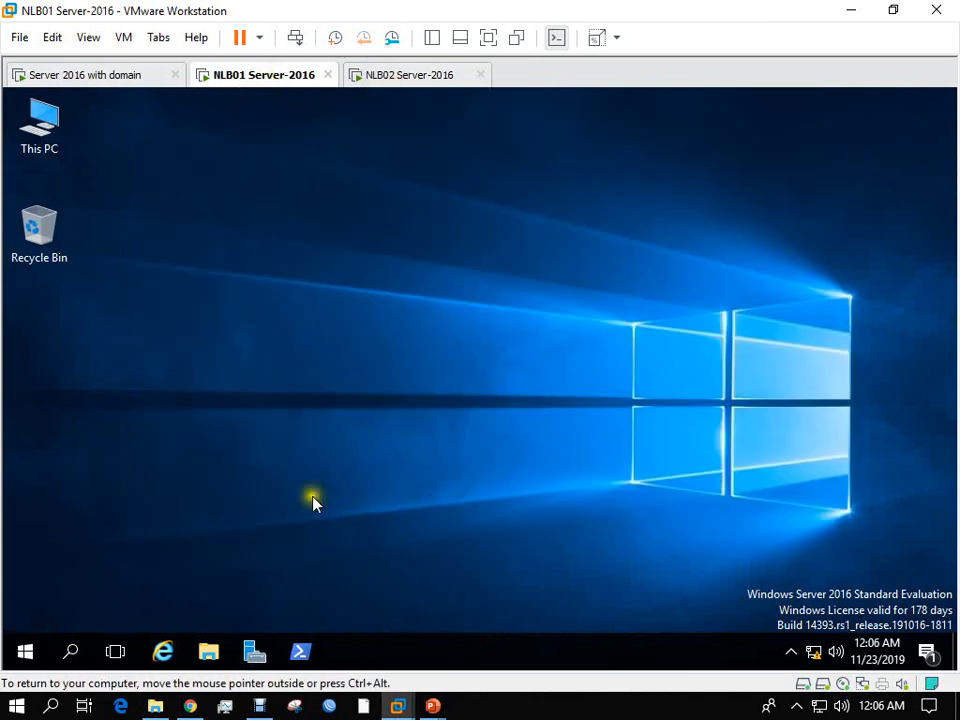
click(254, 652)
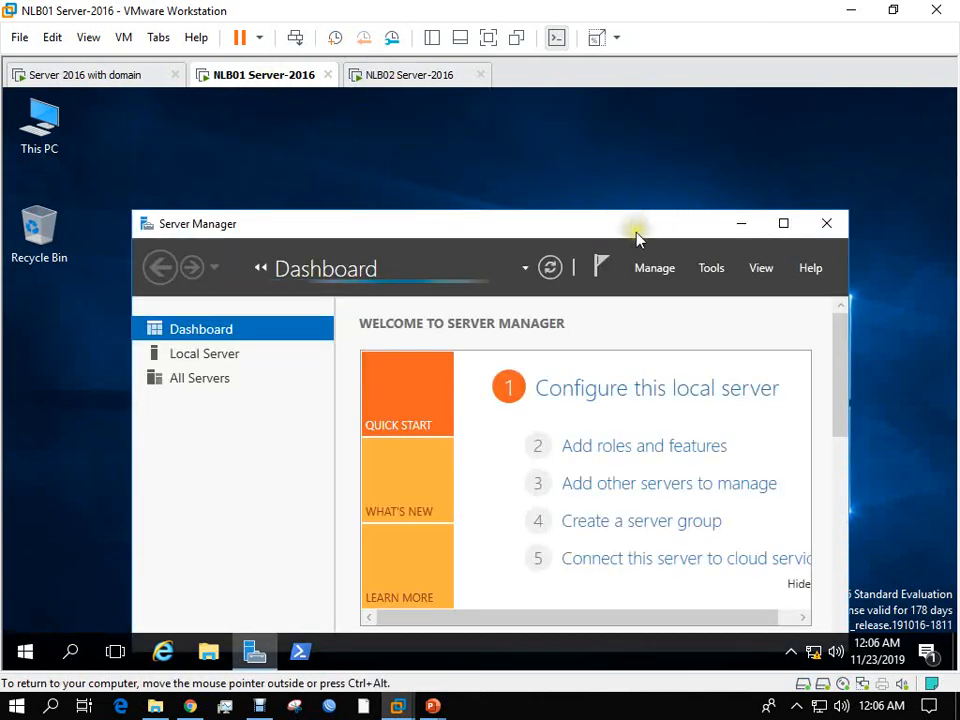
drag(628, 233, 631, 166)
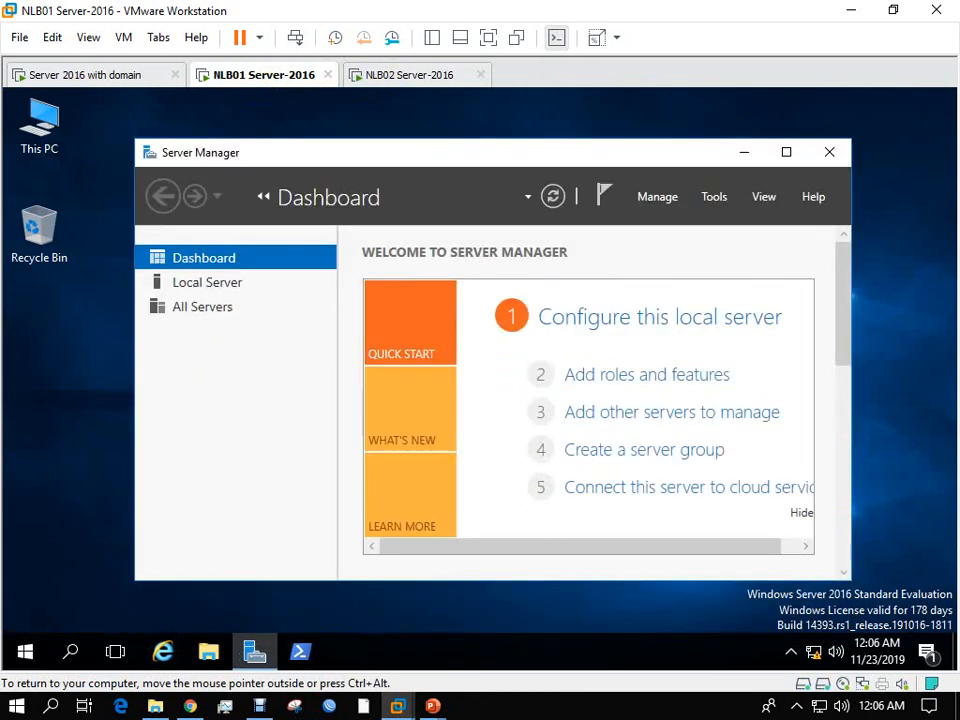
click(712, 196)
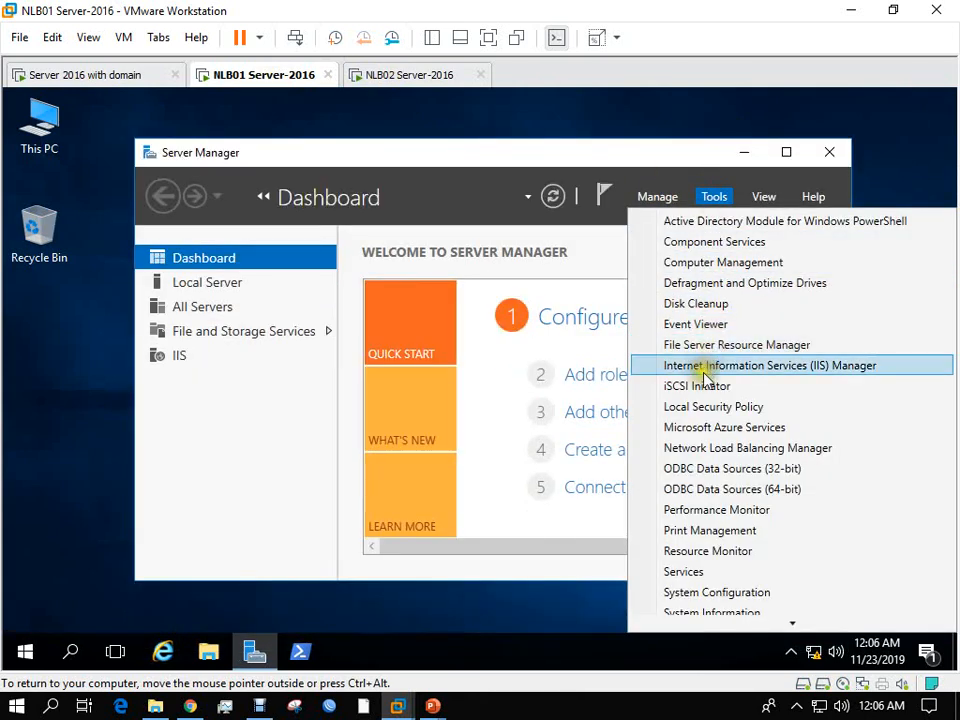
click(703, 450)
drag(396, 129, 480, 131)
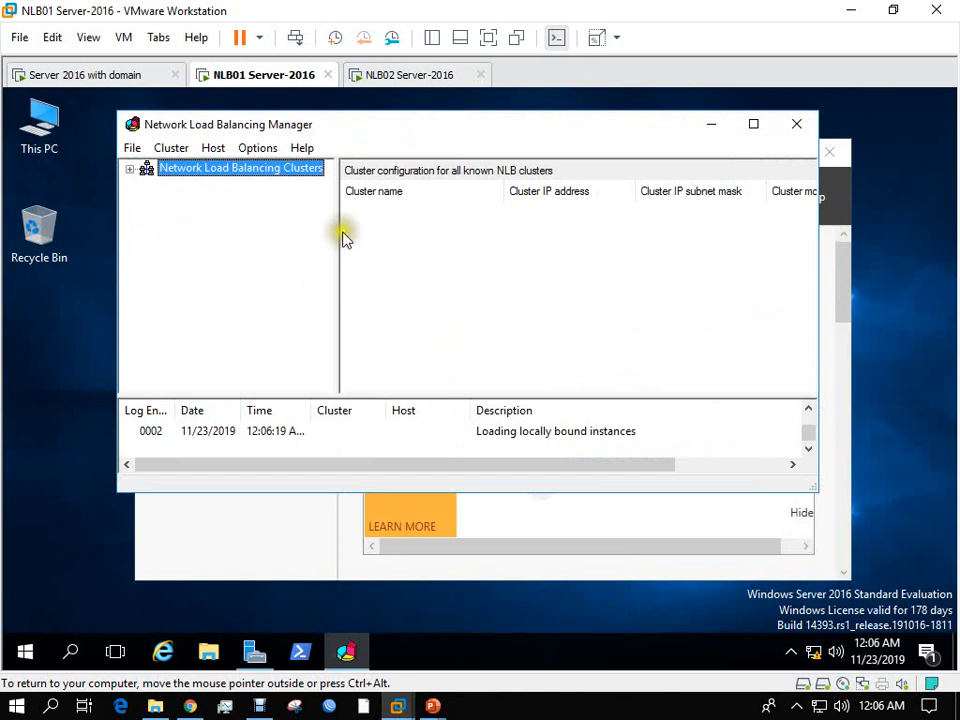
drag(800, 488, 827, 521)
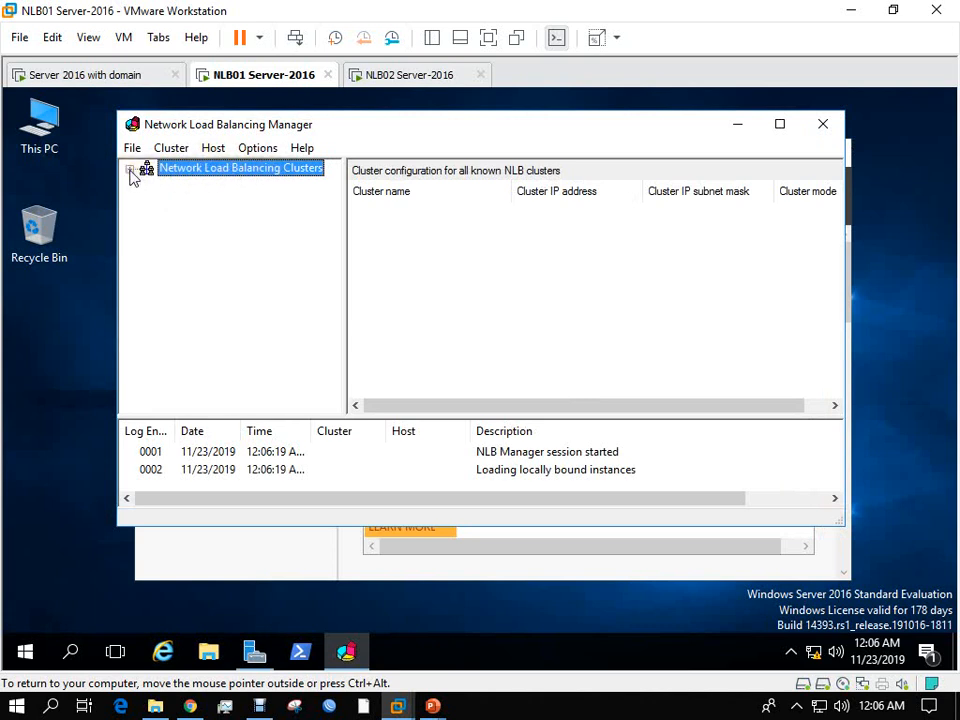
Start creating a new cluster, then switch to PowerPoint to review the LAB slide and return to VMware Workstation.
right_click(199, 172)
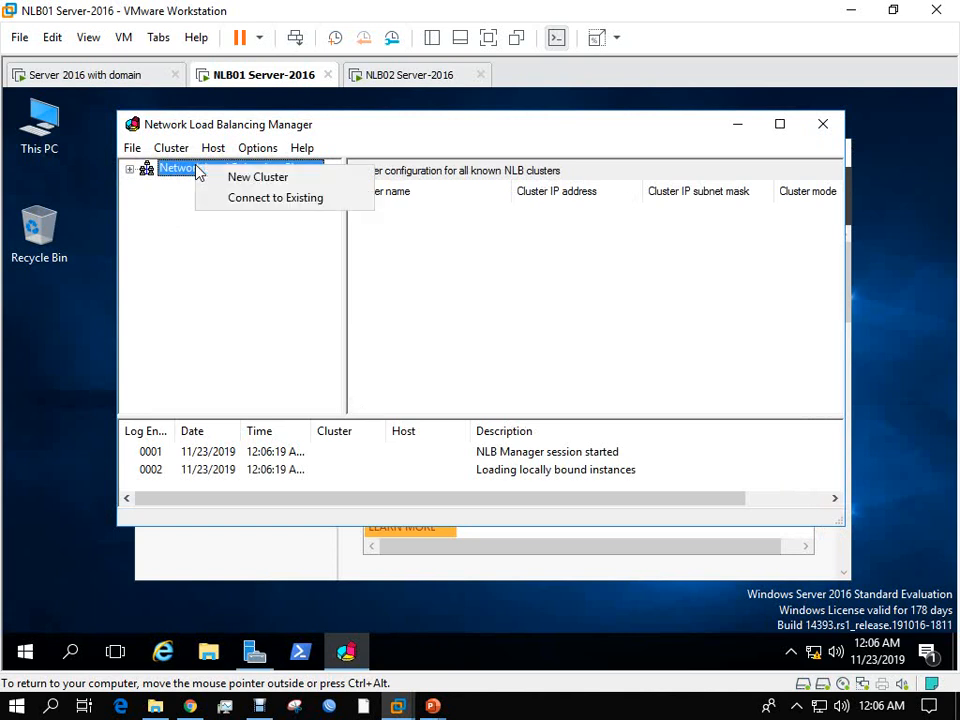
click(258, 177)
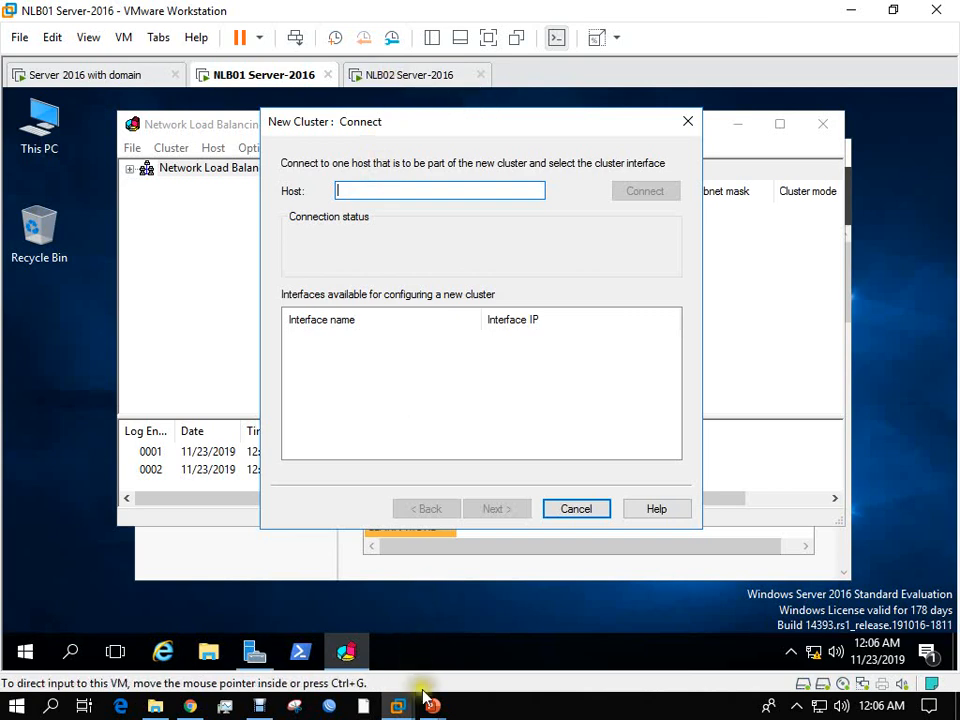
mouse_move(430, 703)
click(475, 632)
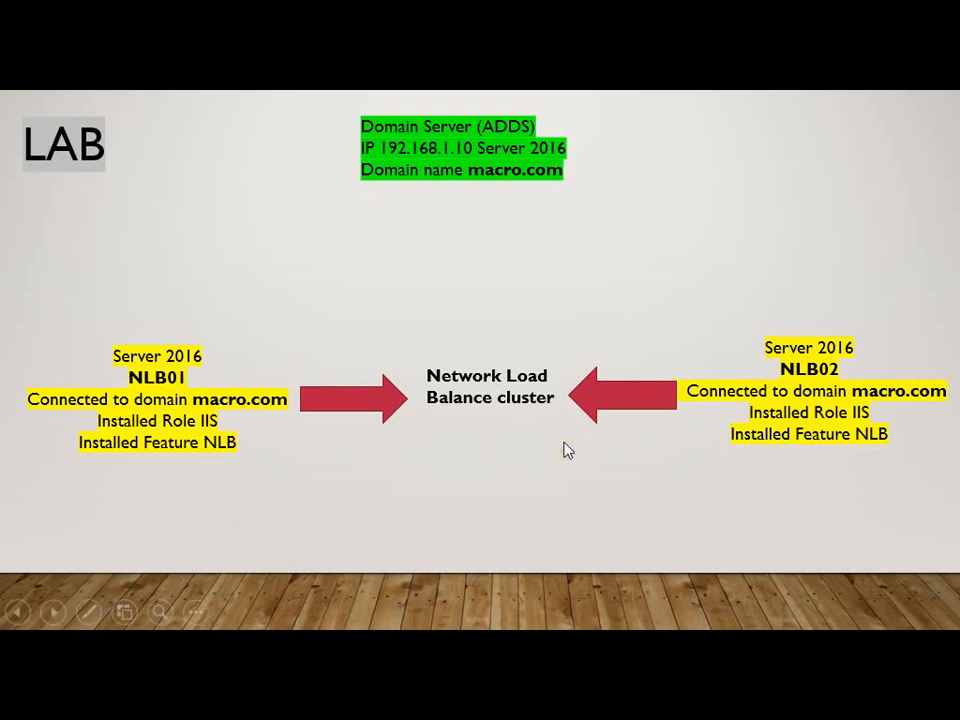
key(super+d)
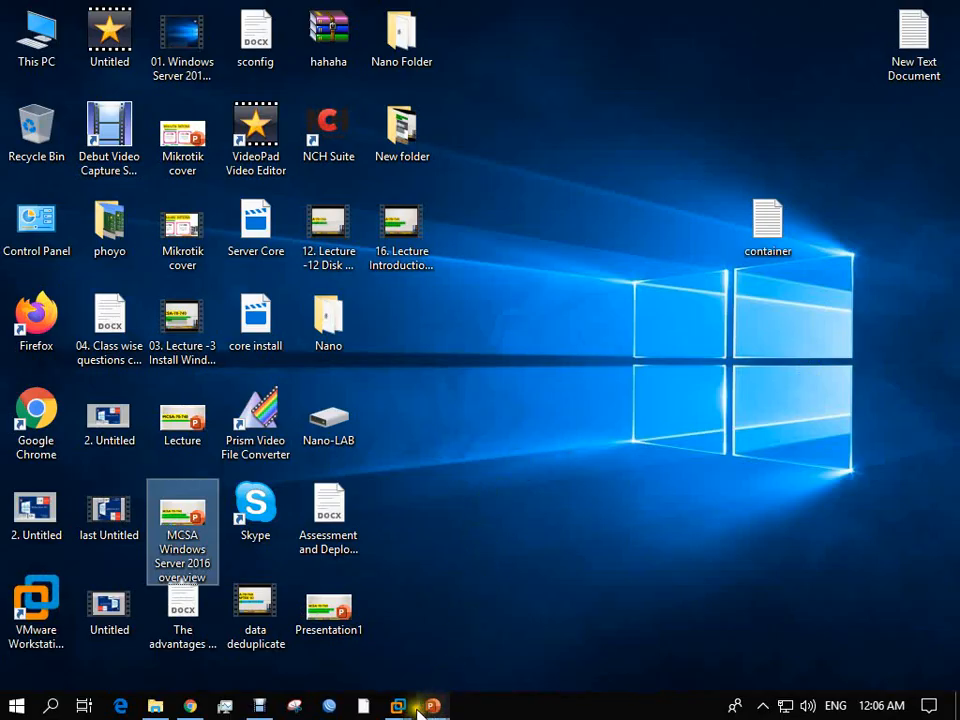
mouse_move(398, 705)
click(553, 568)
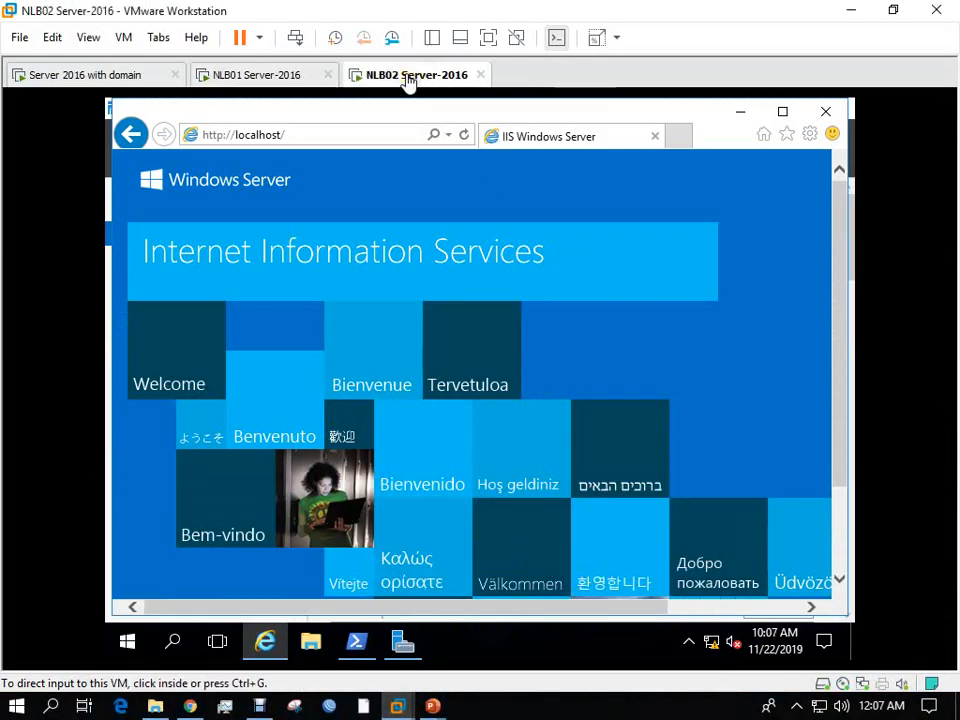
Run ipconfig in Windows PowerShell on NLB02 to look up its IPv4 address.
click(359, 645)
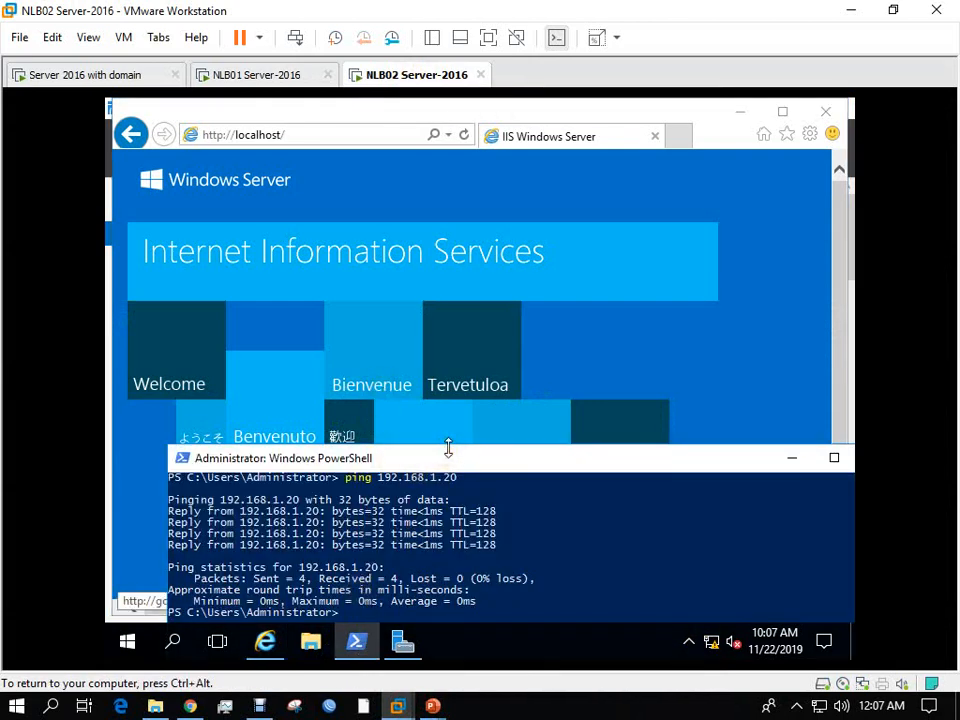
drag(448, 462, 441, 242)
click(395, 425)
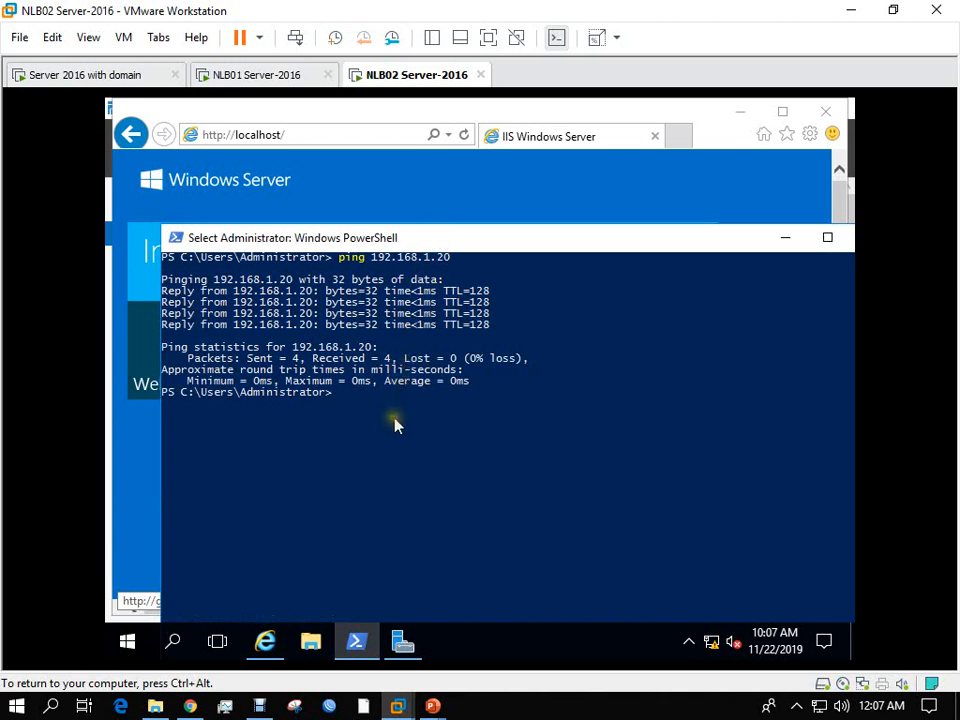
text(ipco)
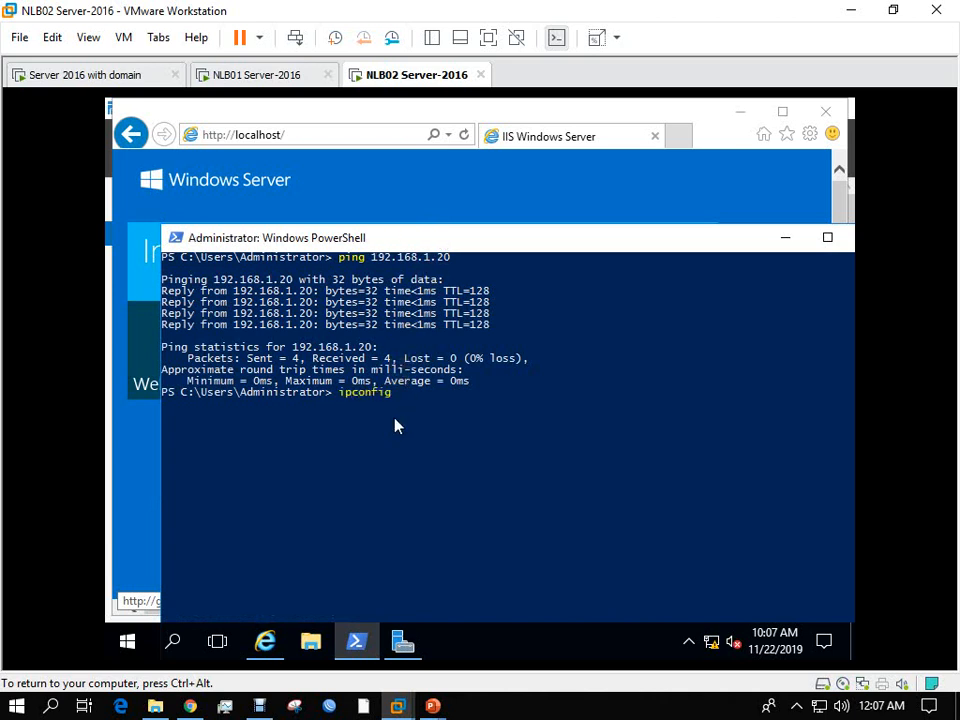
text(nfig)
key(Return)
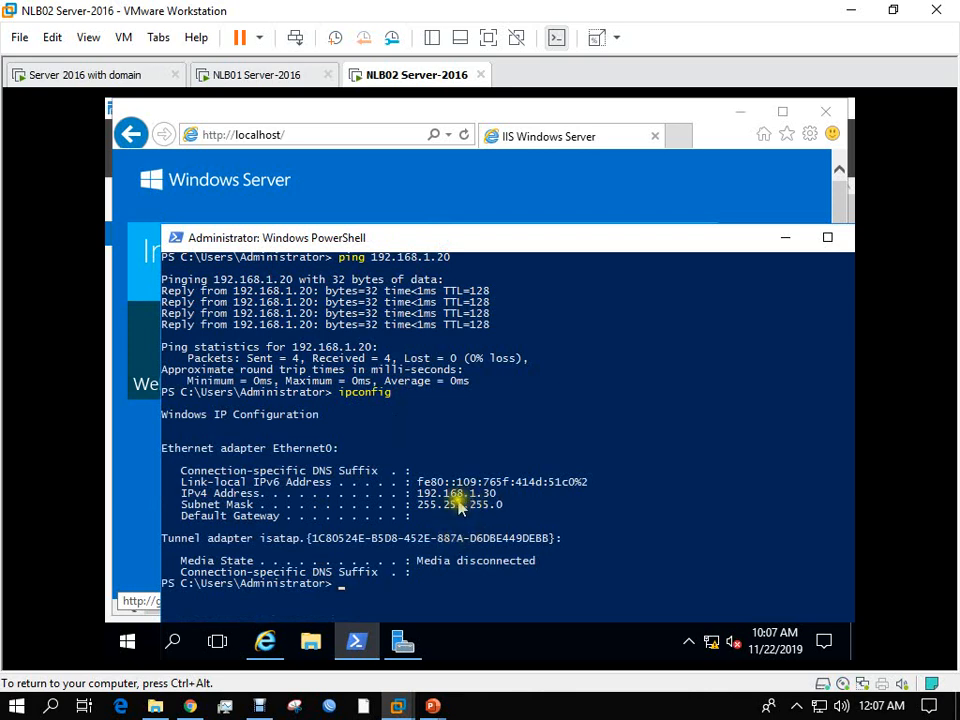
Back on NLB01, connect the new cluster to host 192.168.1.30 and accept its Ethernet0 interface.
click(283, 78)
click(341, 190)
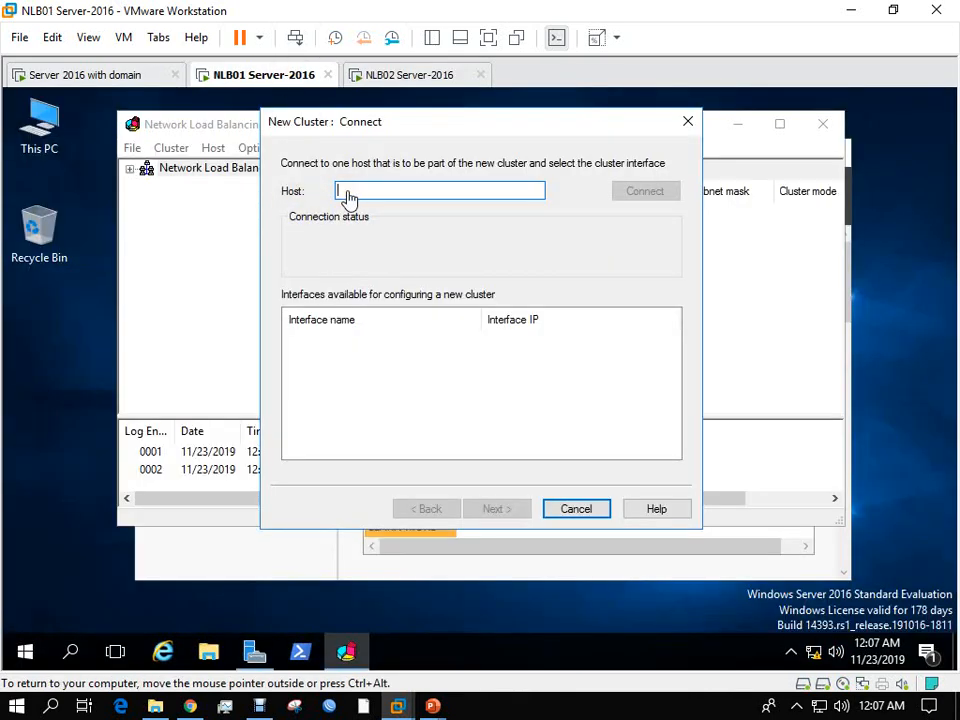
text(192.168.1.30)
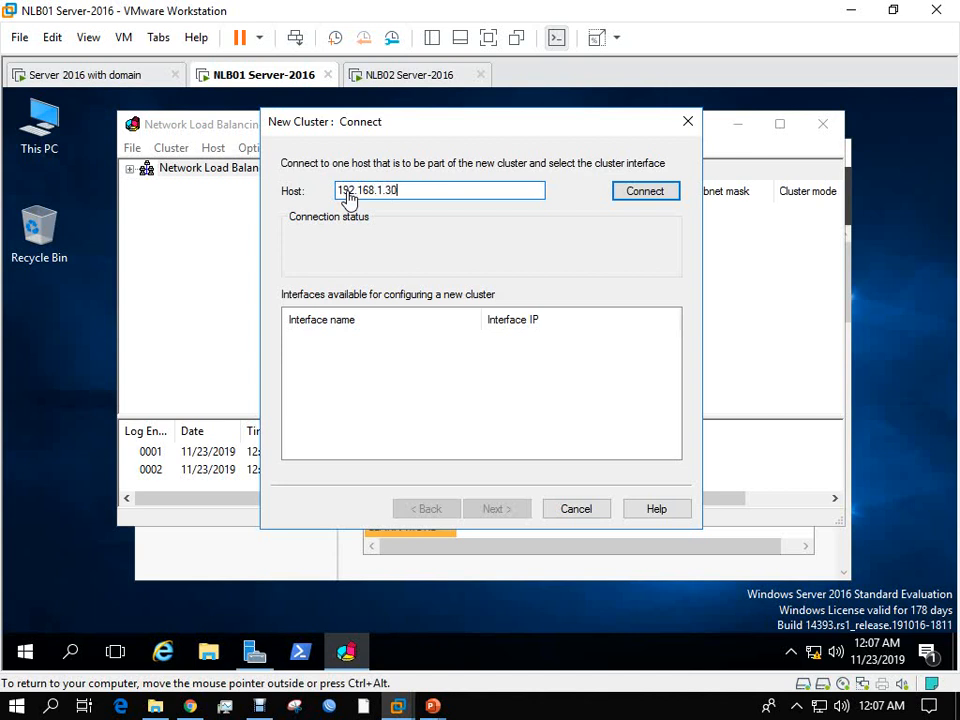
click(620, 192)
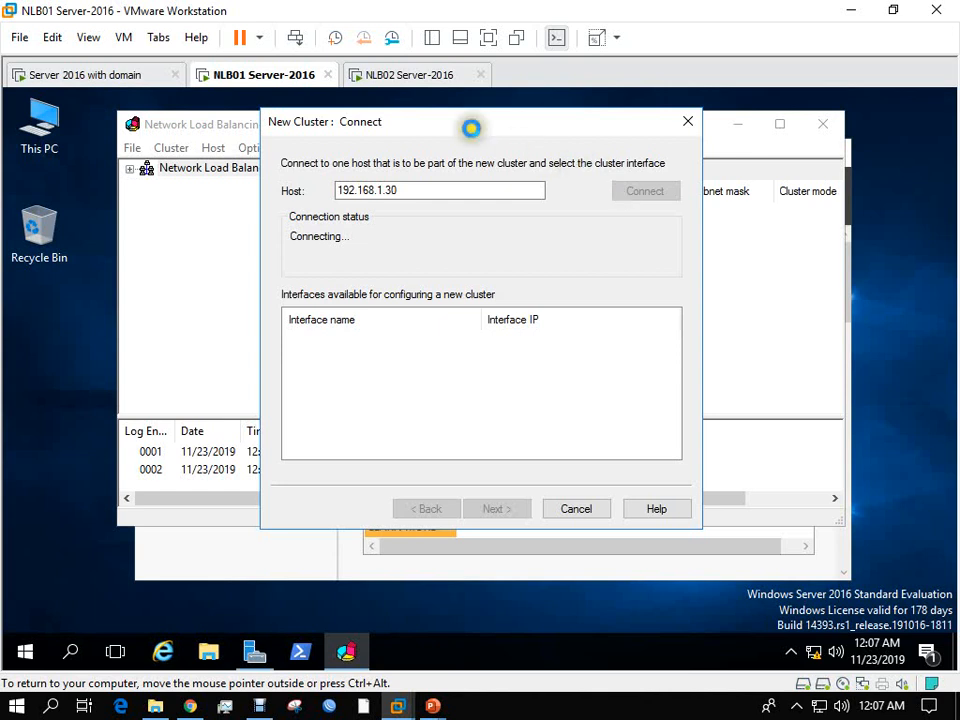
click(424, 77)
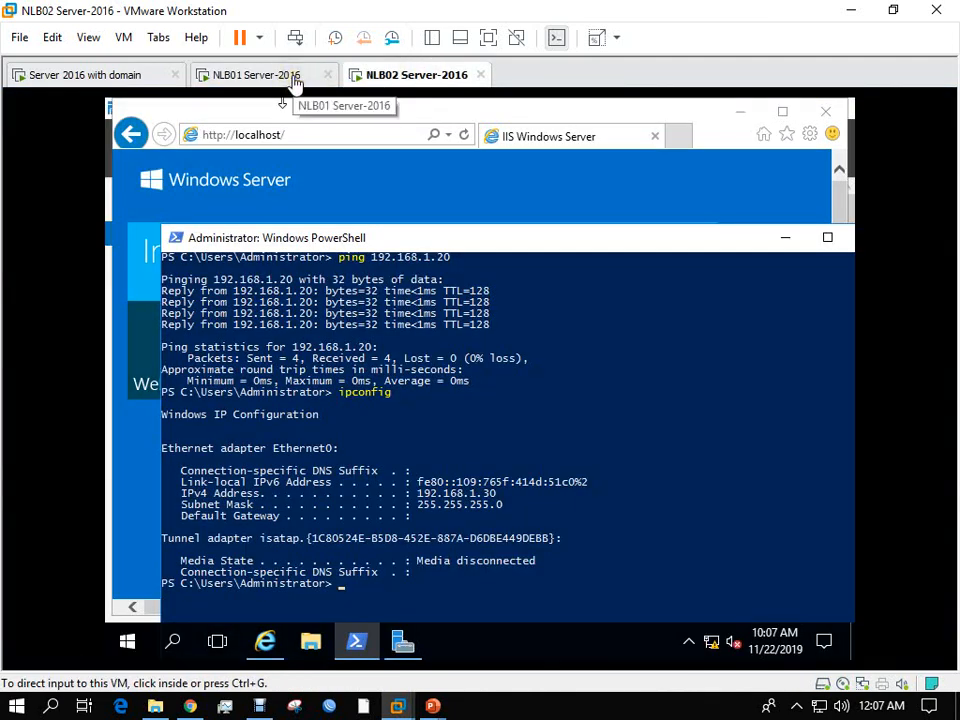
click(262, 77)
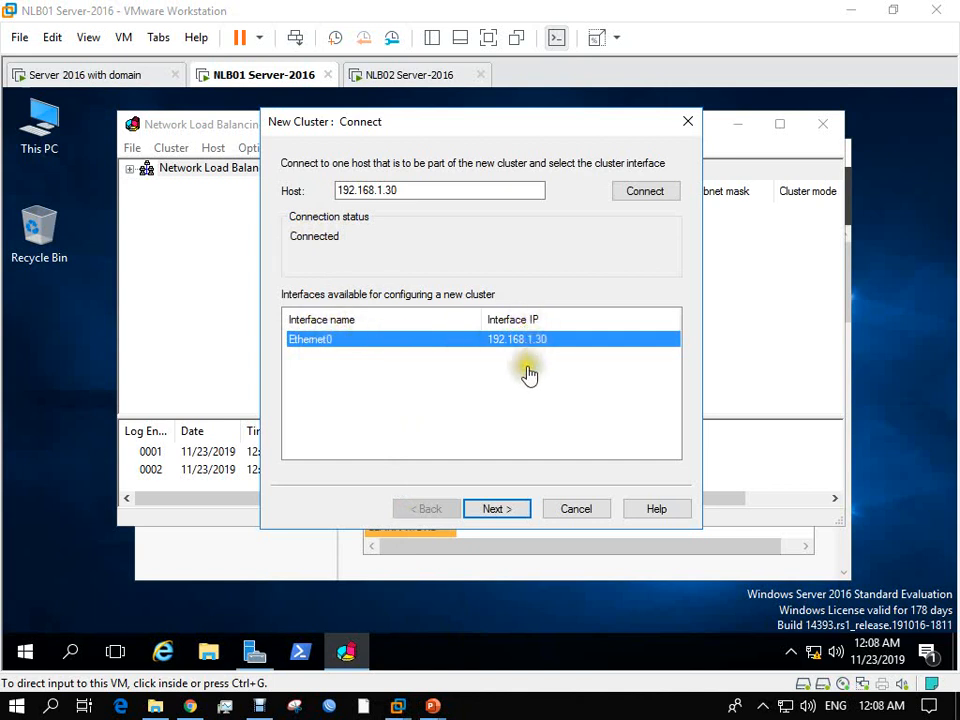
click(490, 510)
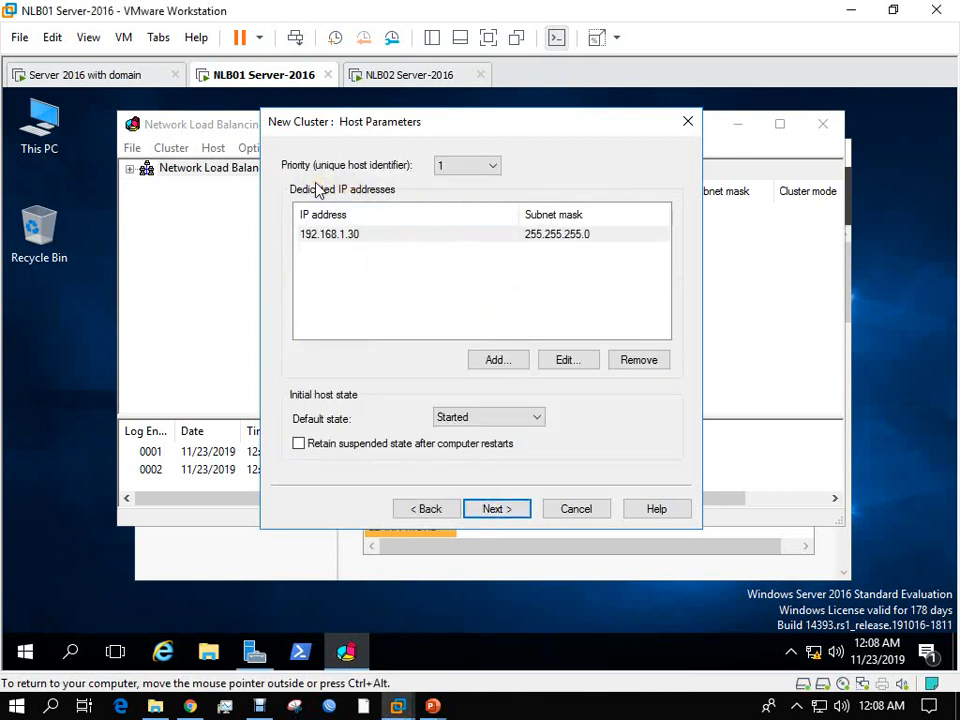
Set the host's priority to 10 and accept the host parameters with the default state Started.
click(489, 171)
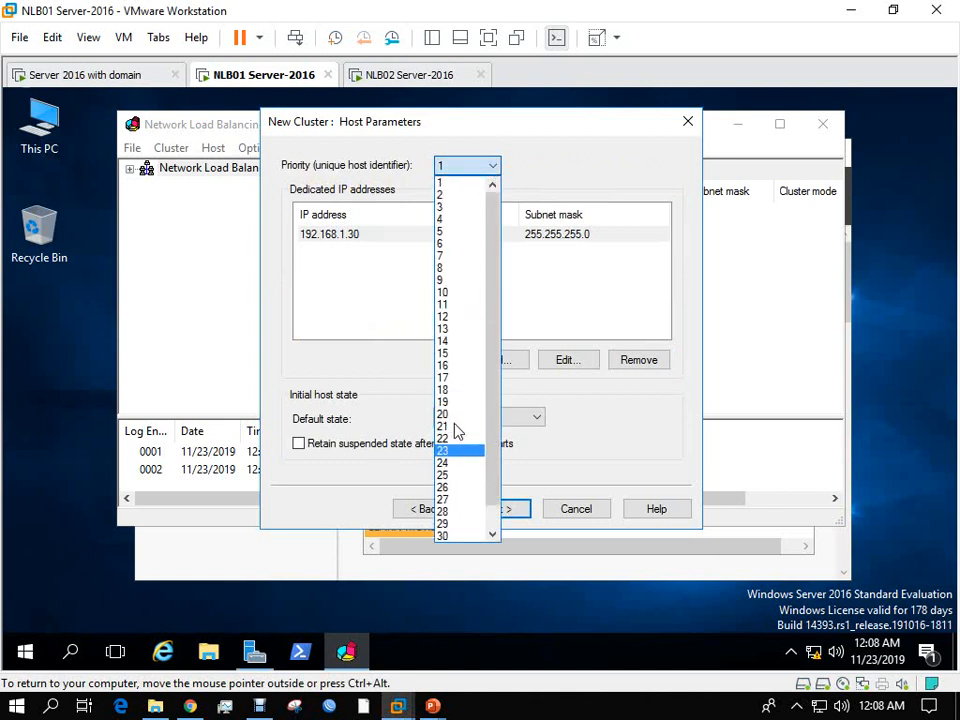
click(452, 293)
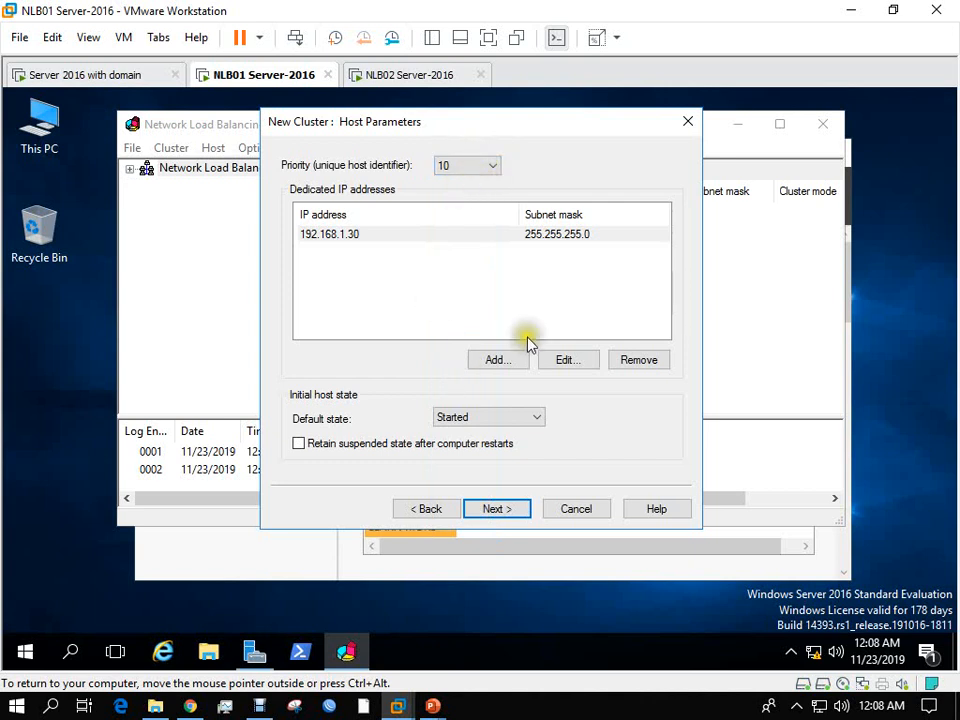
click(396, 237)
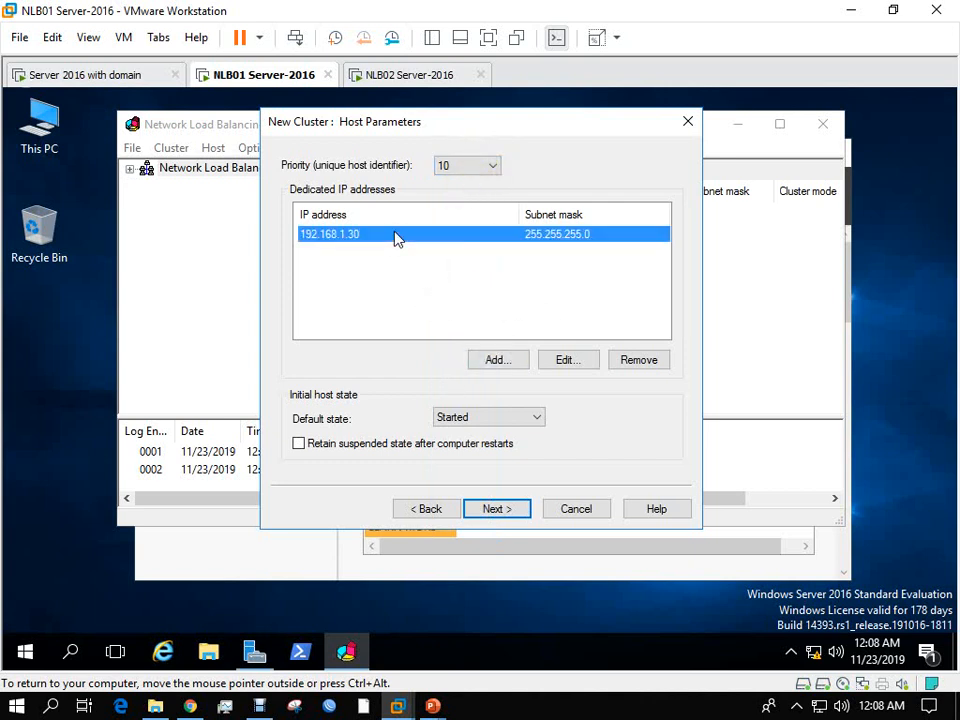
click(495, 361)
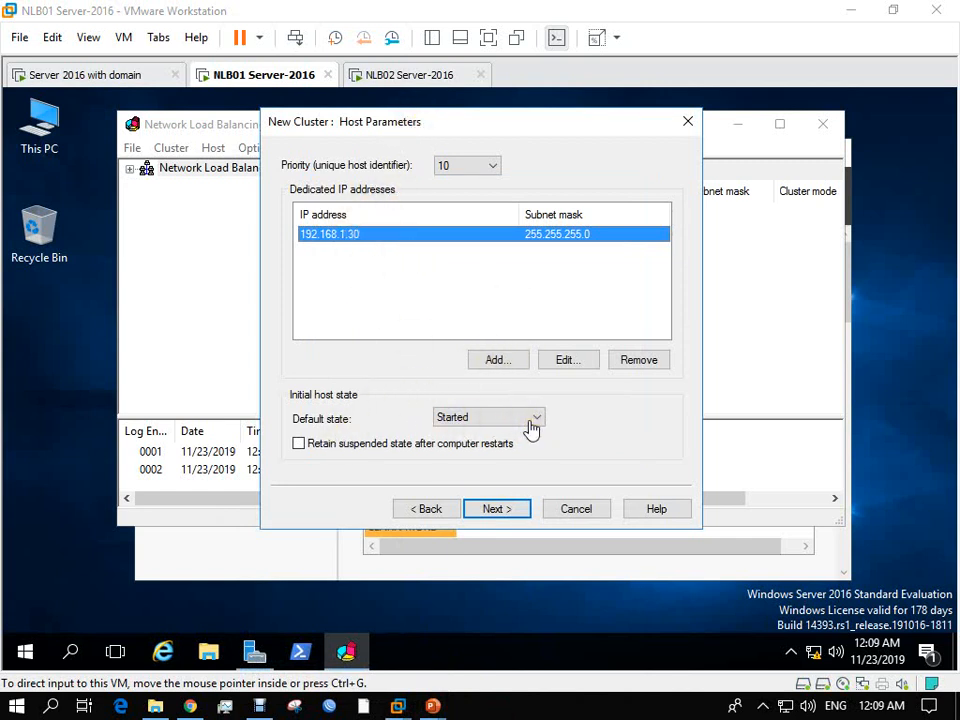
click(489, 513)
click(491, 511)
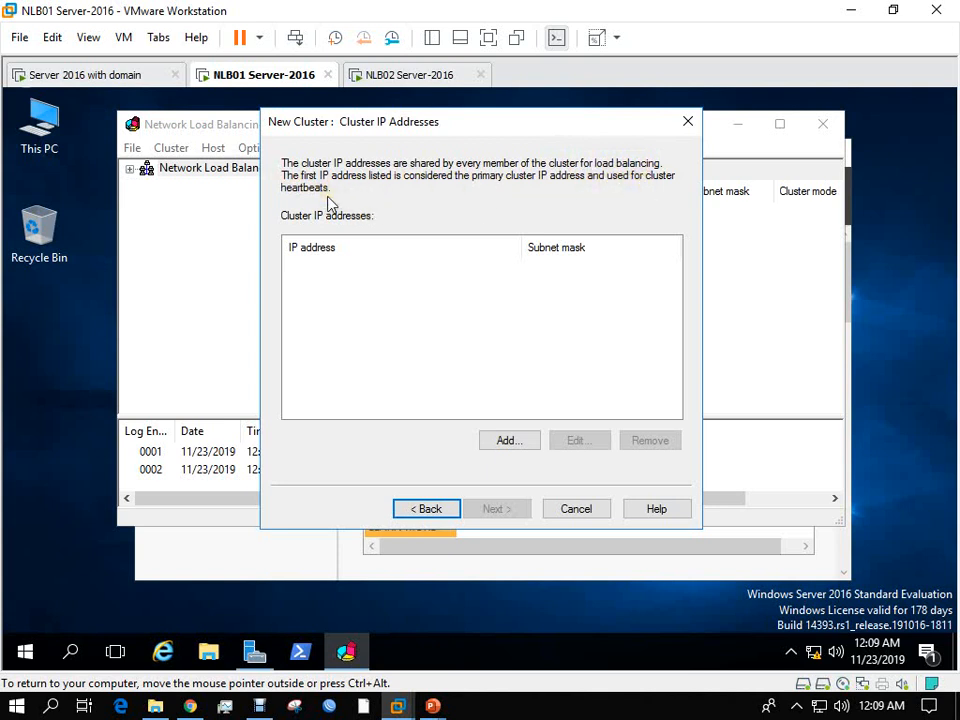
Add the cluster IPv4 address 192.168.1.150 with subnet mask 255.255.255.0.
click(488, 439)
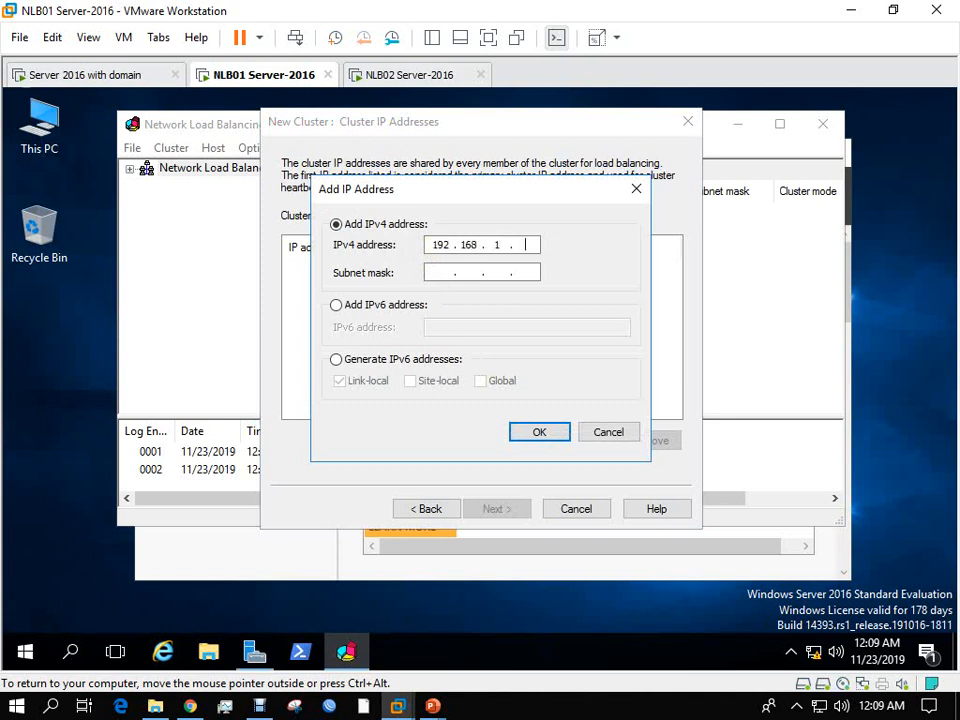
key(Tab)
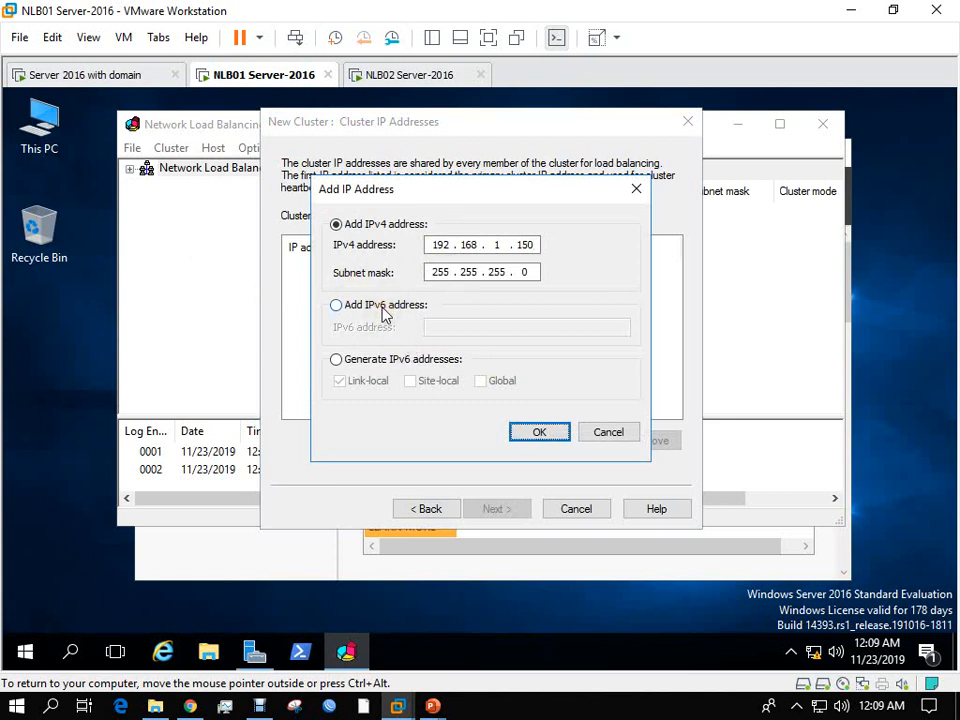
click(551, 434)
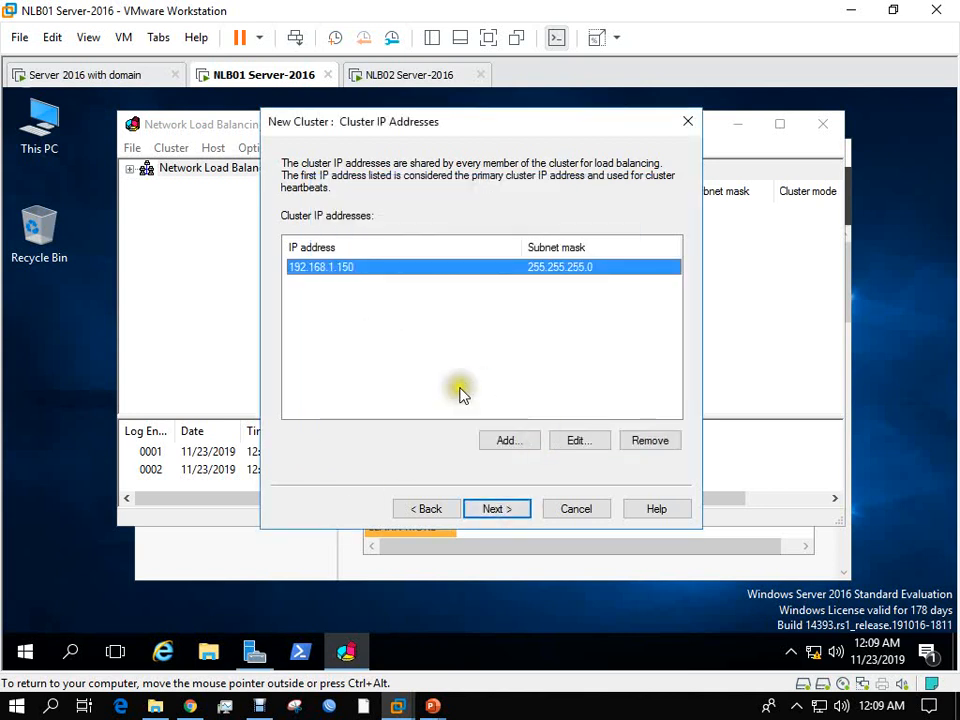
mouse_move(338, 262)
mouse_down()
mouse_move(310, 251)
mouse_move(351, 265)
mouse_move(339, 273)
mouse_up()
click(493, 508)
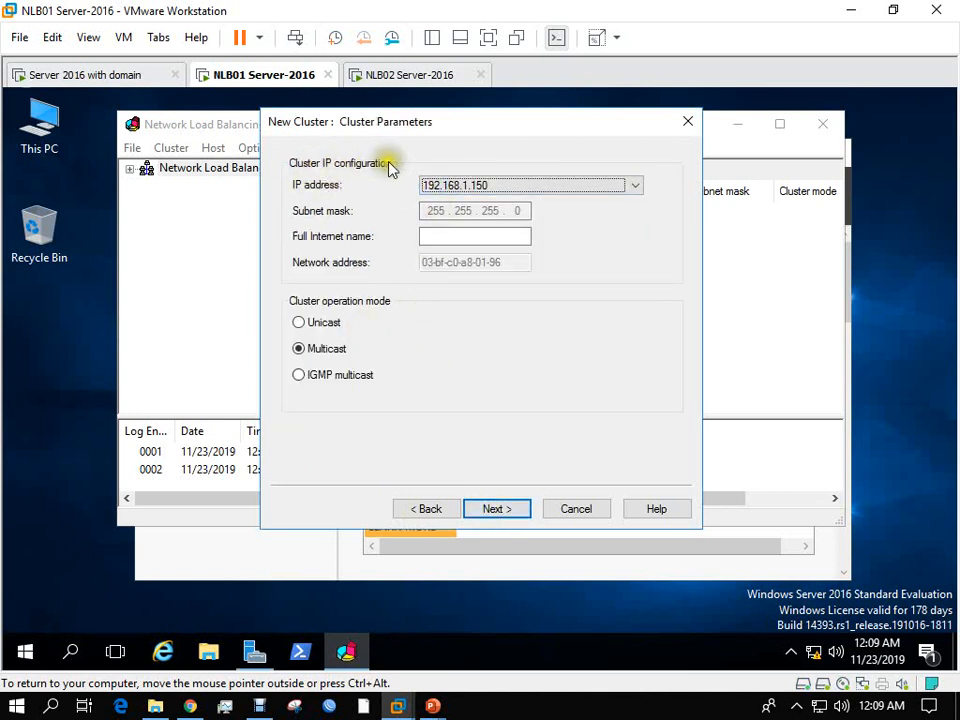
click(430, 236)
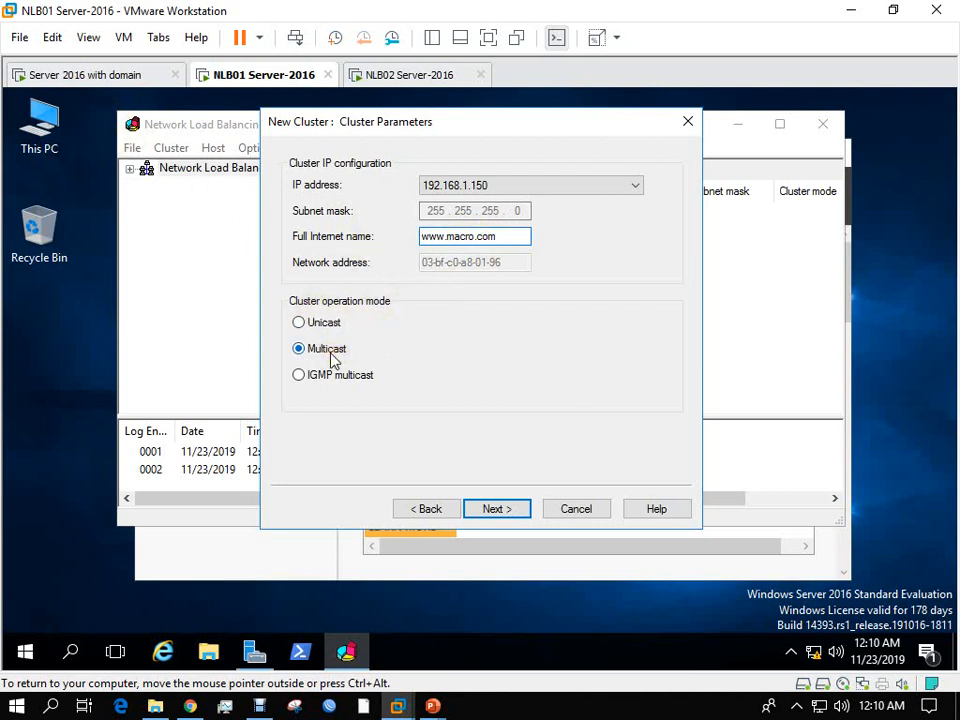
click(475, 508)
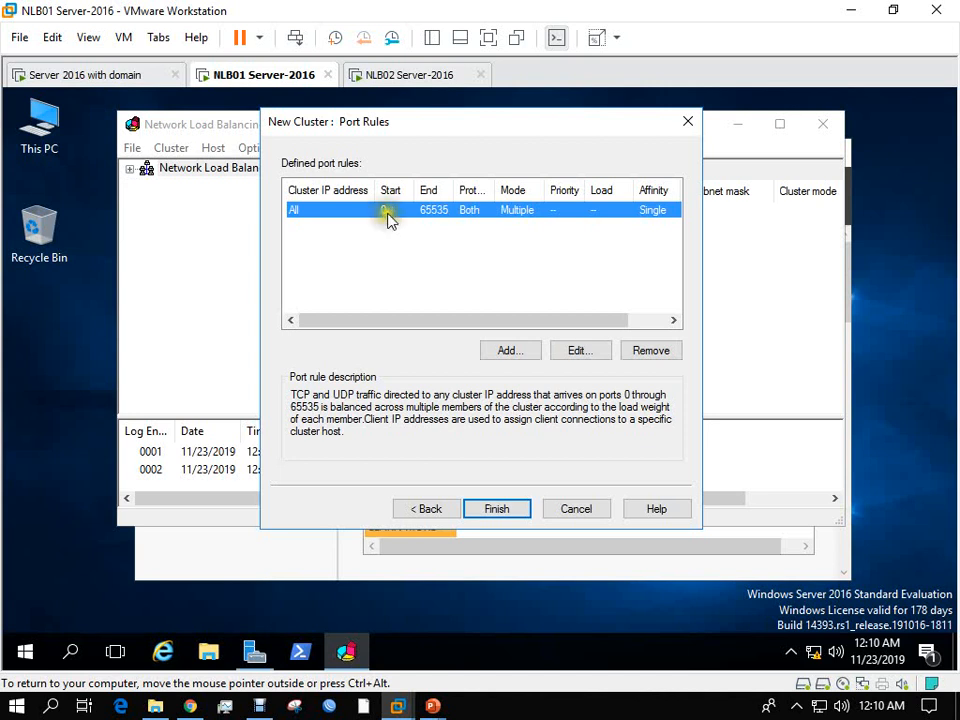
Edit the default port rule to cover ports 80 to 80 for both protocols, with multiple host filtering and single affinity.
click(580, 350)
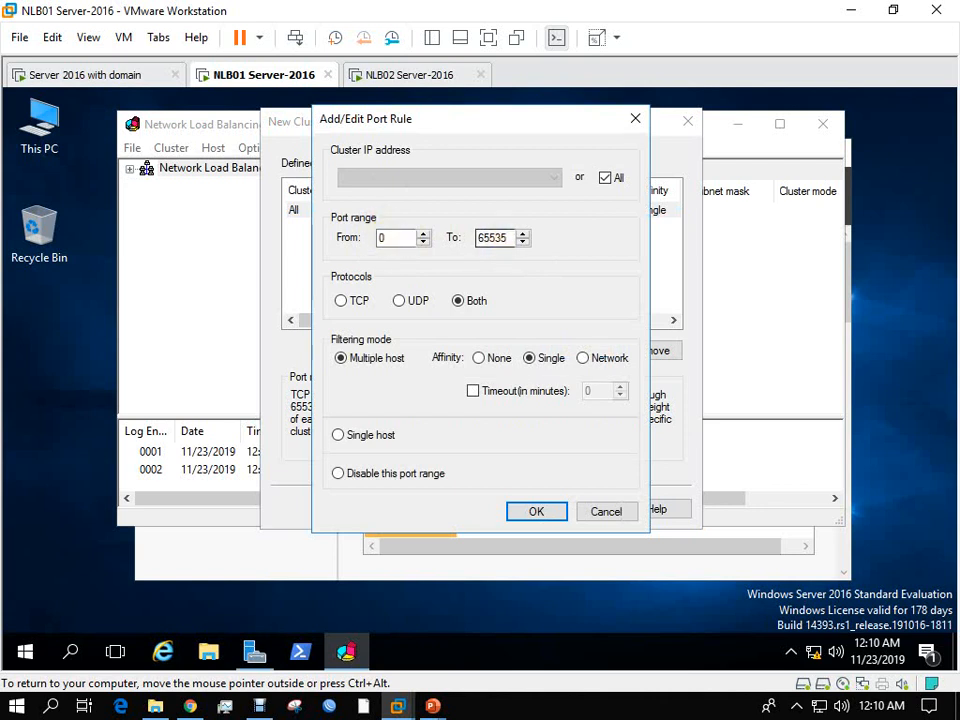
click(392, 238)
double_click(381, 238)
double_click(493, 238)
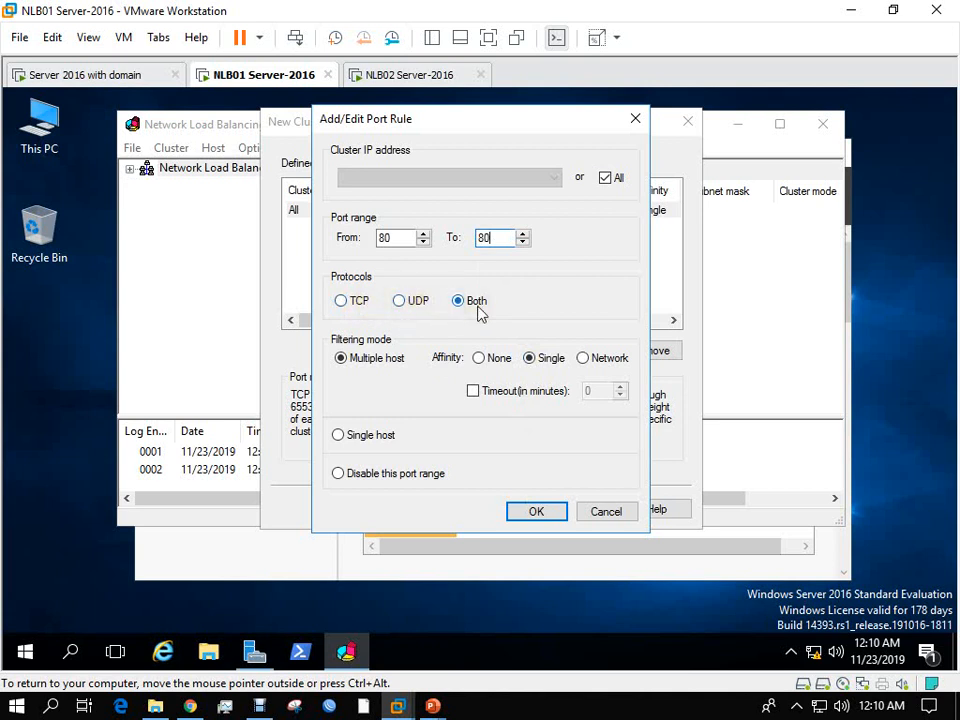
click(536, 513)
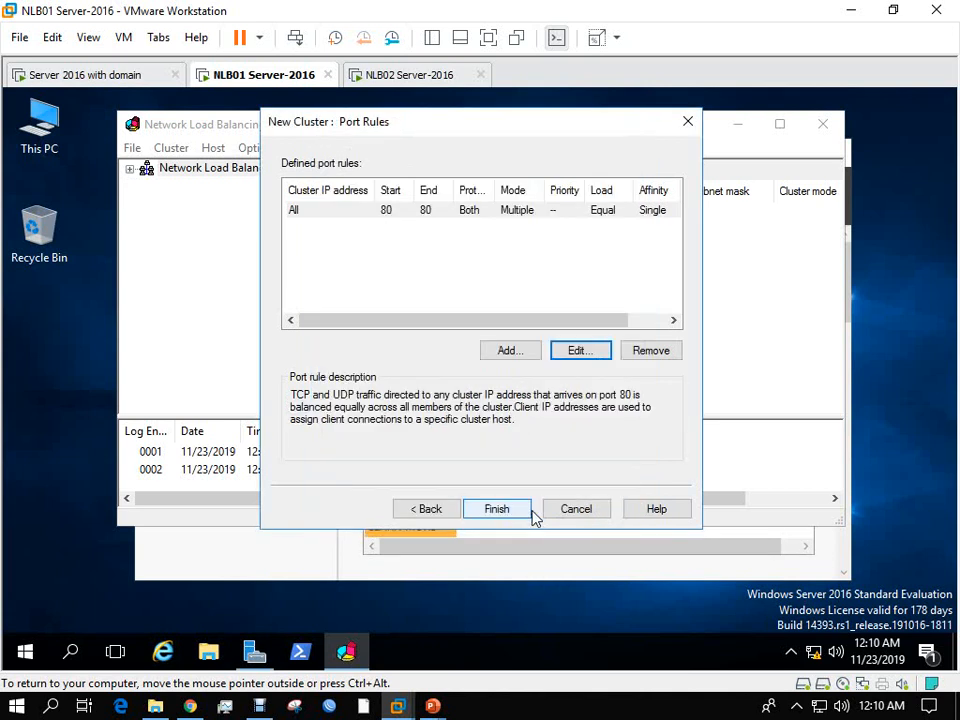
Add a port rule covering ports 443 to 443 for both protocols with single affinity, and finish creating the cluster.
click(384, 215)
click(507, 352)
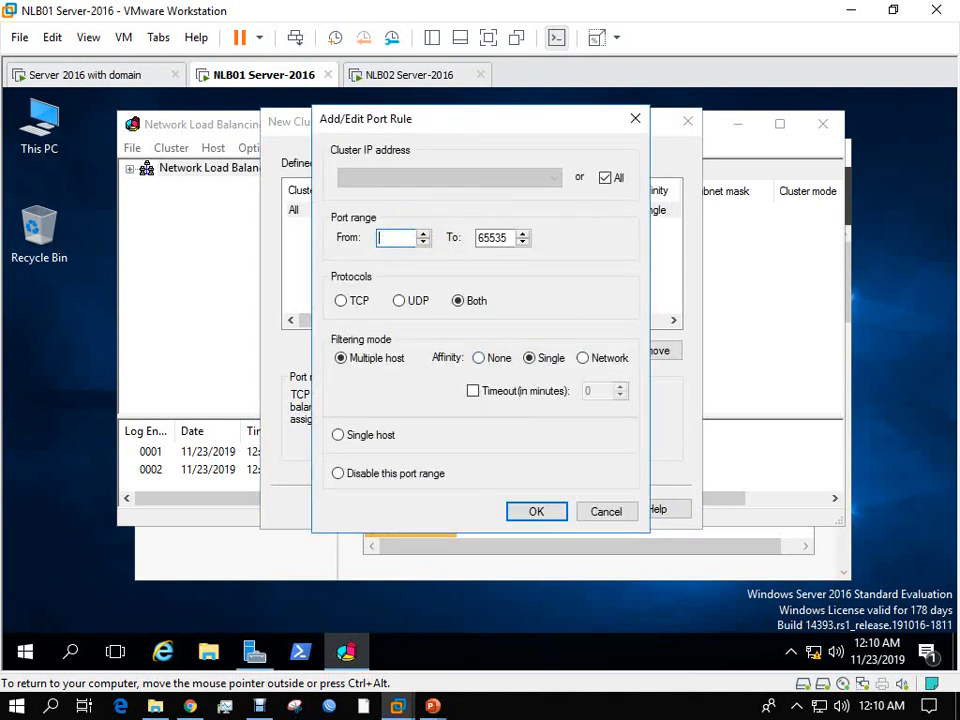
double_click(495, 237)
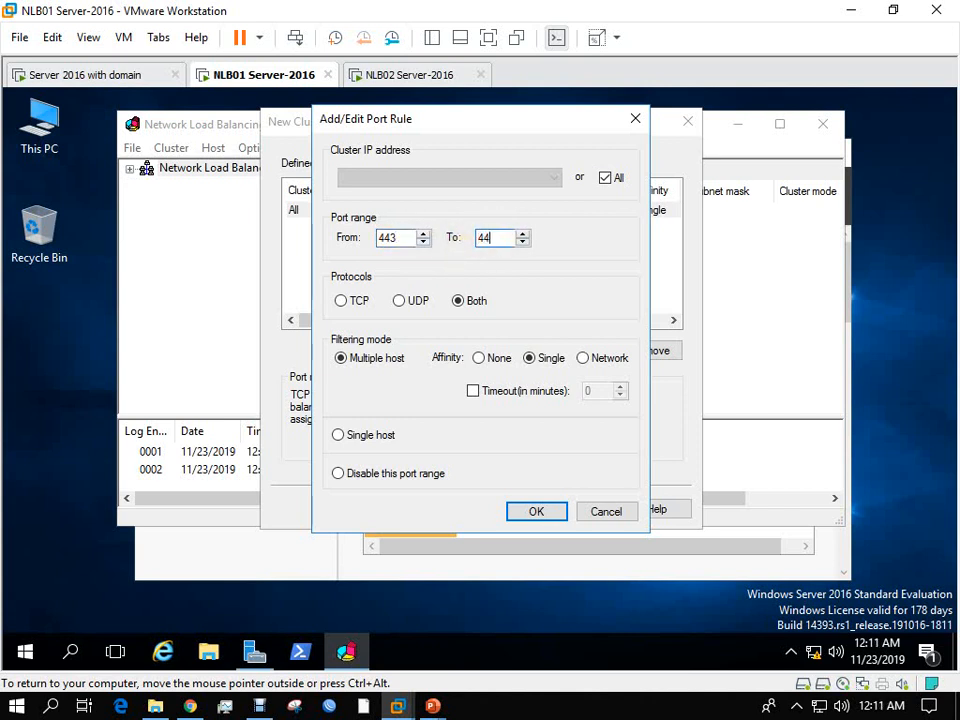
click(549, 514)
click(343, 212)
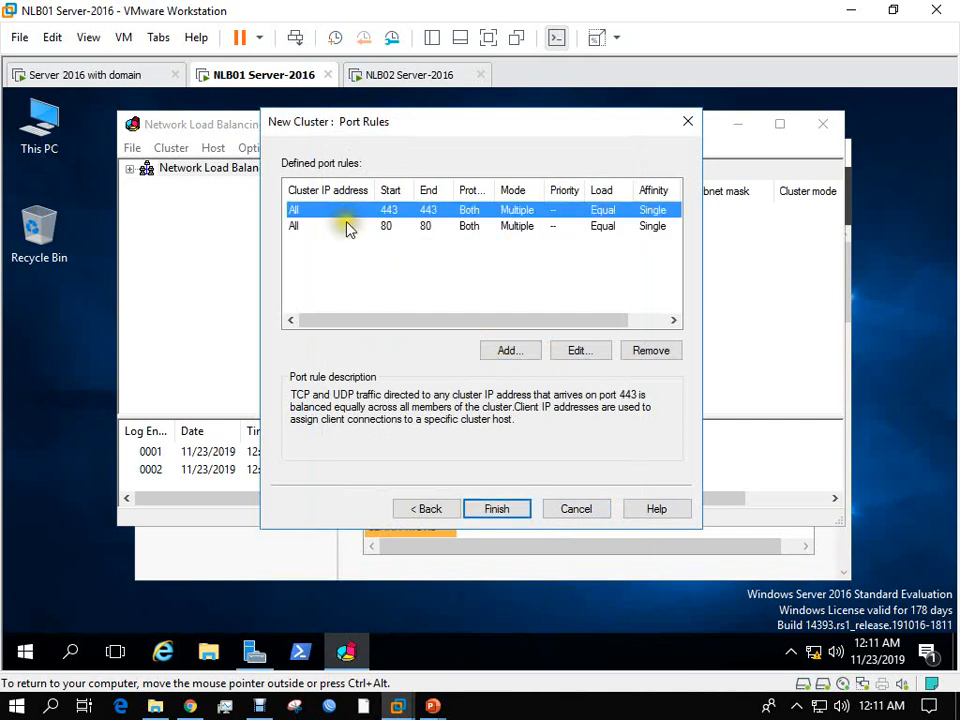
click(347, 227)
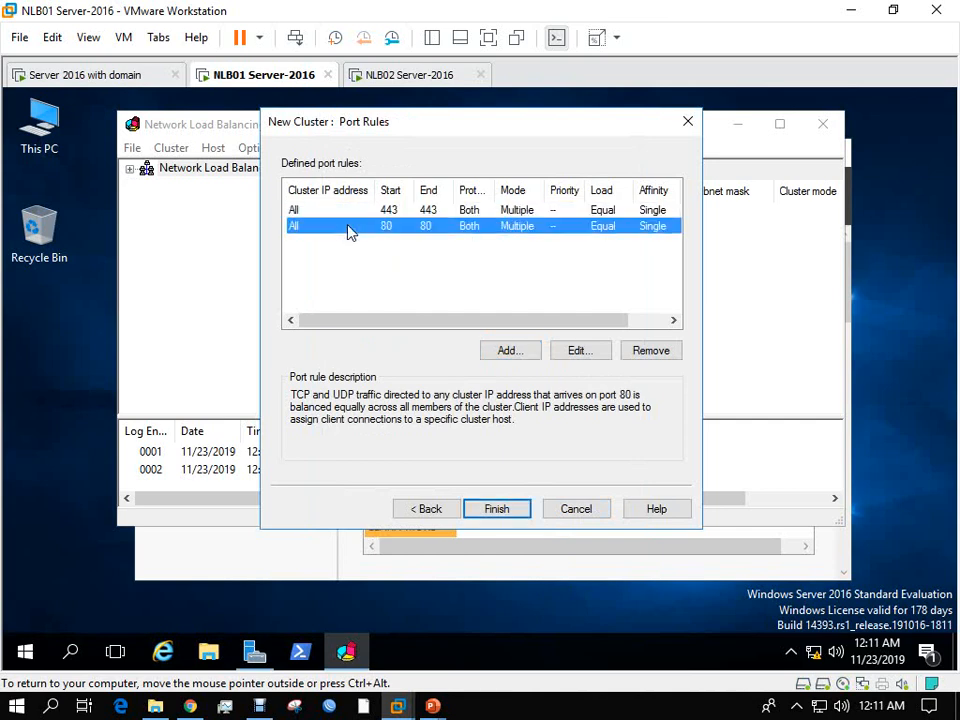
click(495, 510)
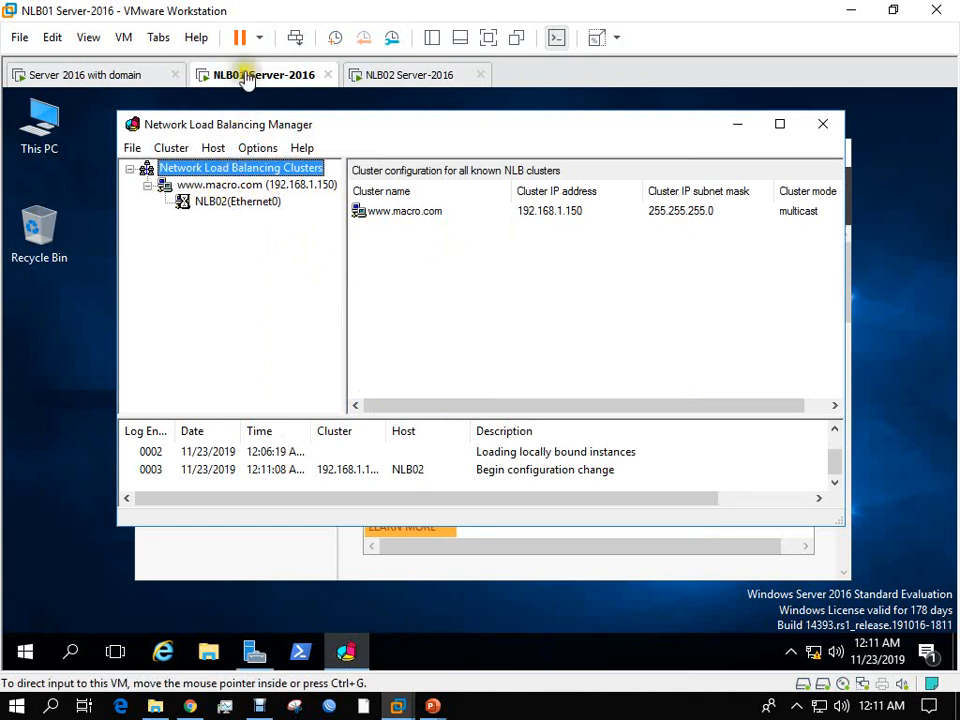
click(236, 186)
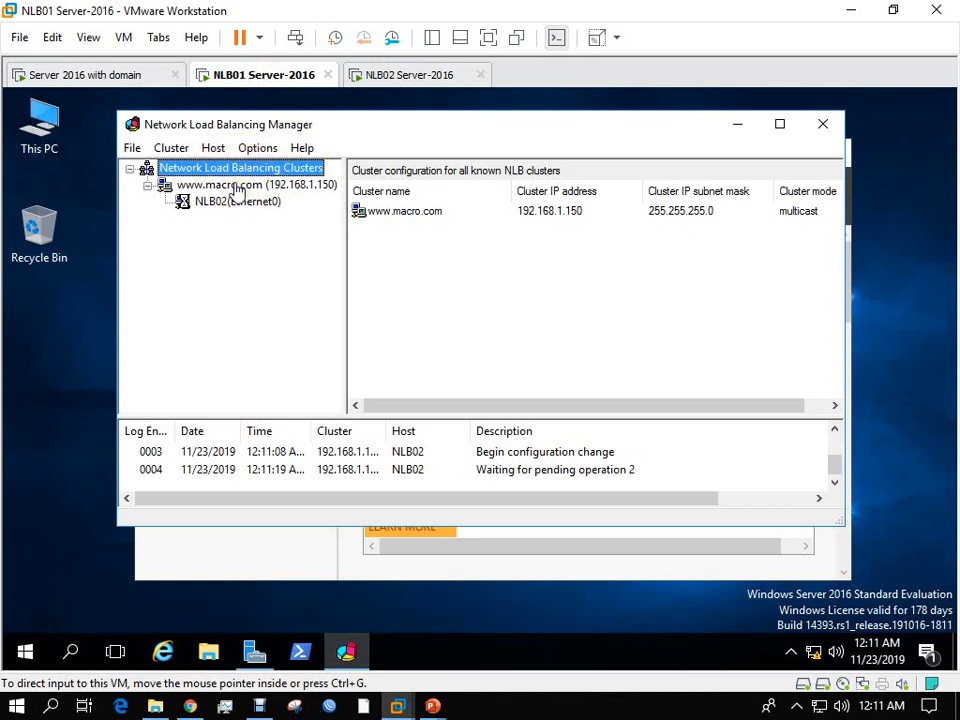
click(212, 188)
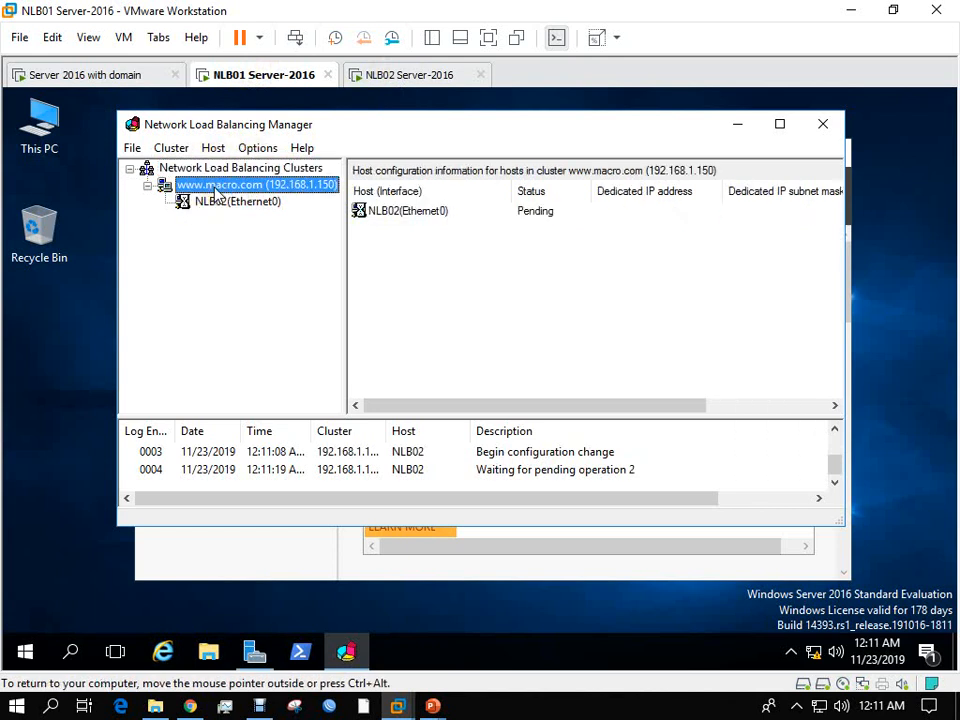
right_click(225, 188)
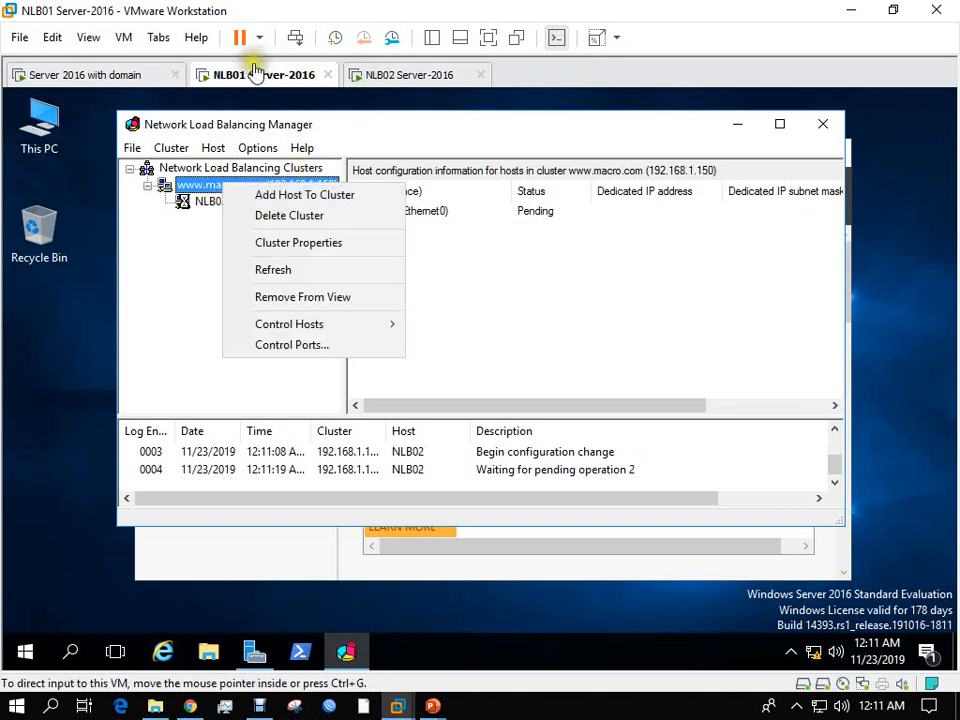
click(283, 196)
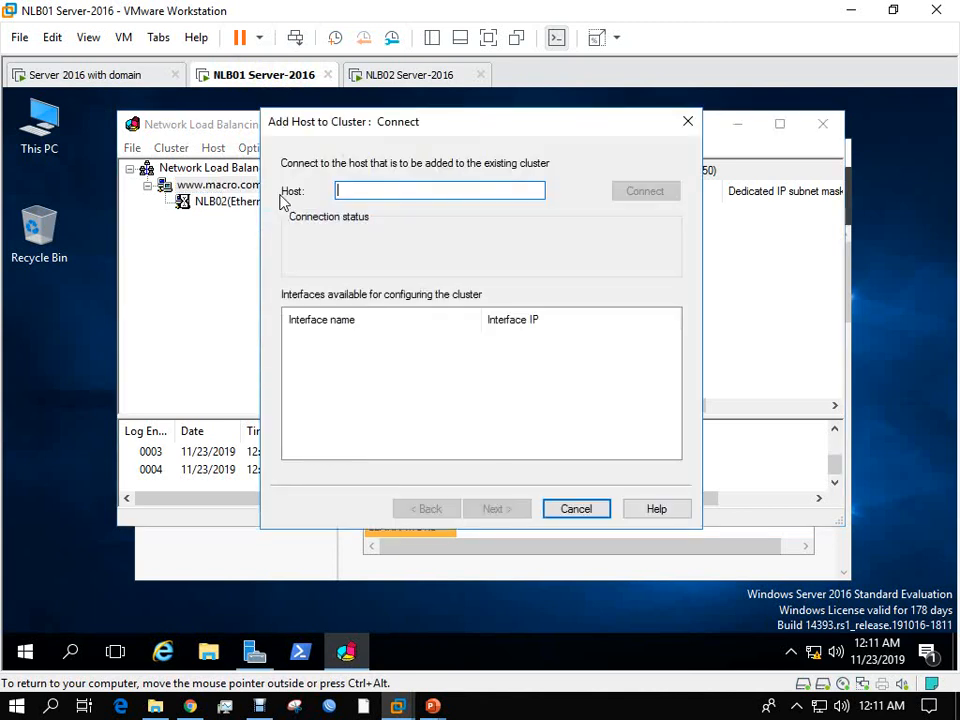
text(19)
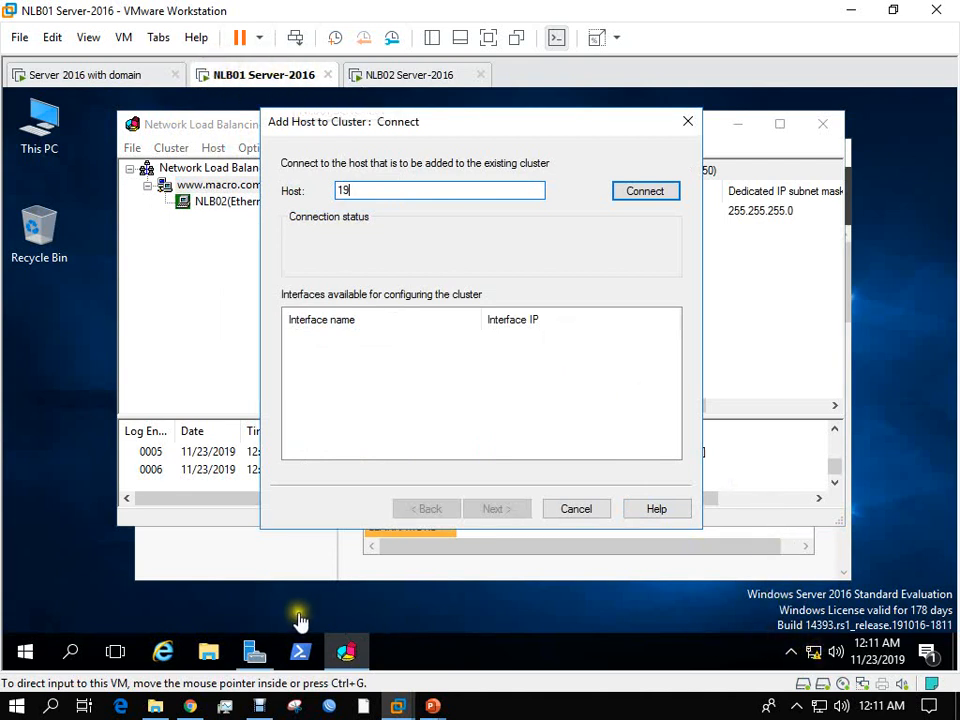
Look up the NLB01 server's IPv4 address by running ipconfig in PowerShell.
click(300, 652)
click(325, 292)
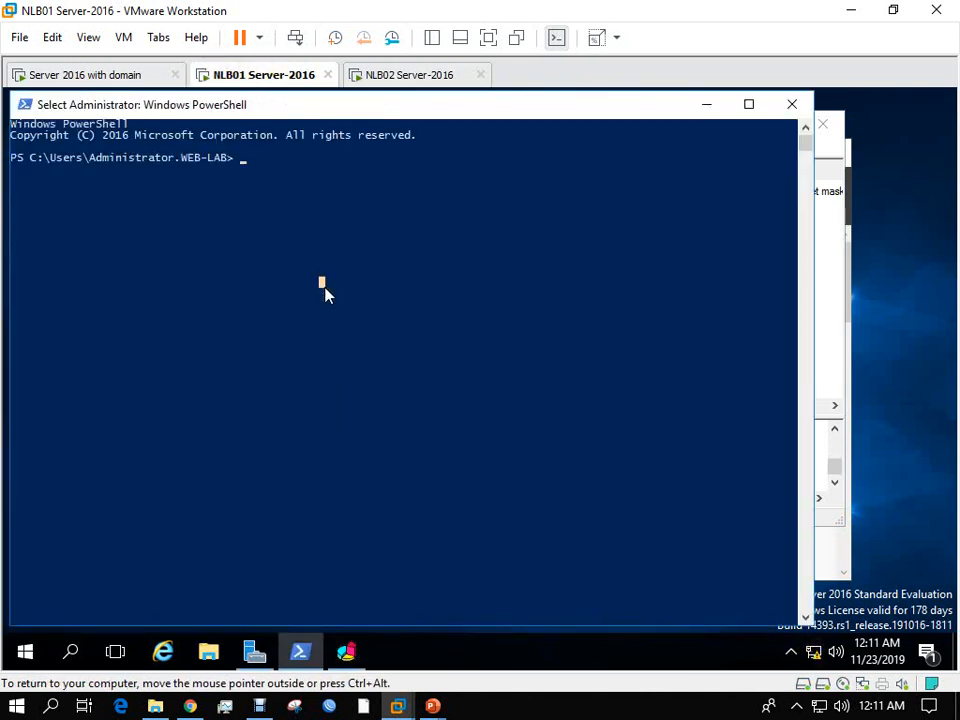
text(ipcon)
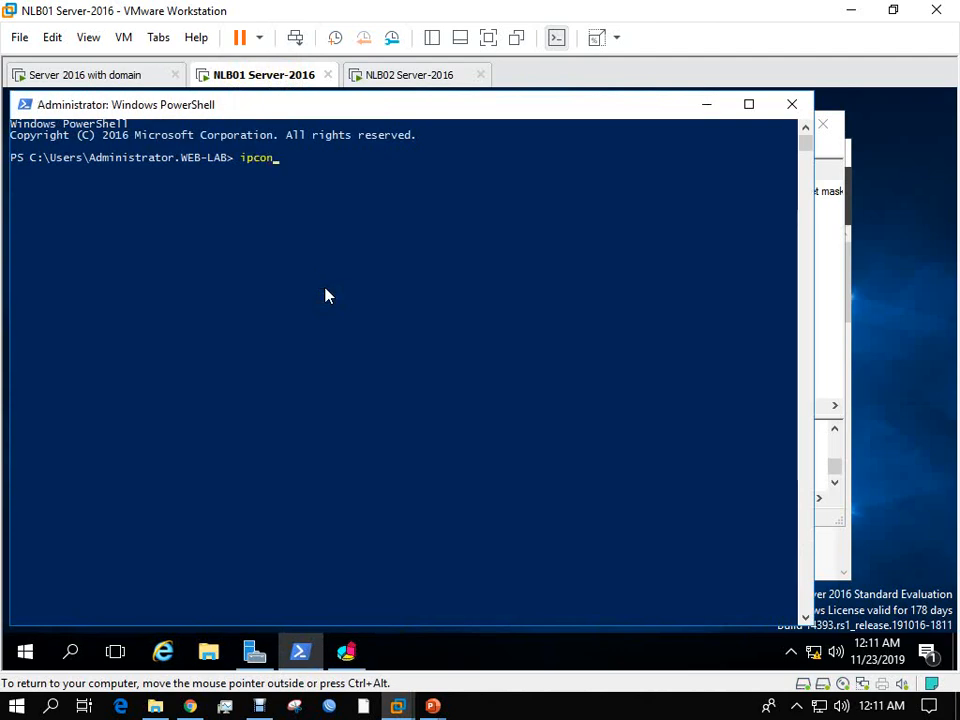
text(fig)
key(Return)
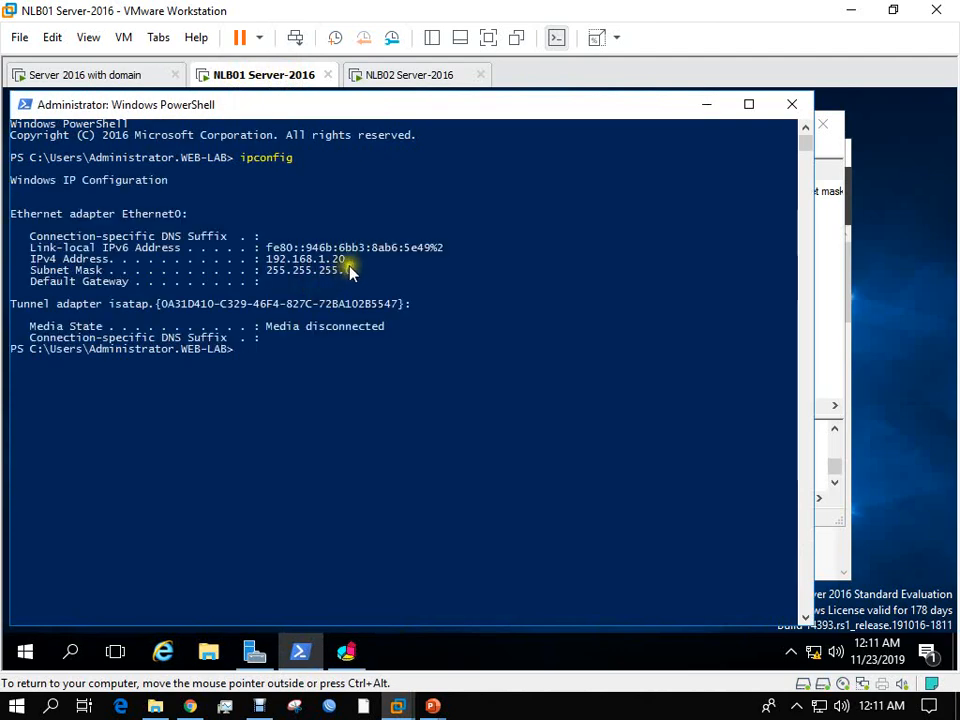
click(706, 104)
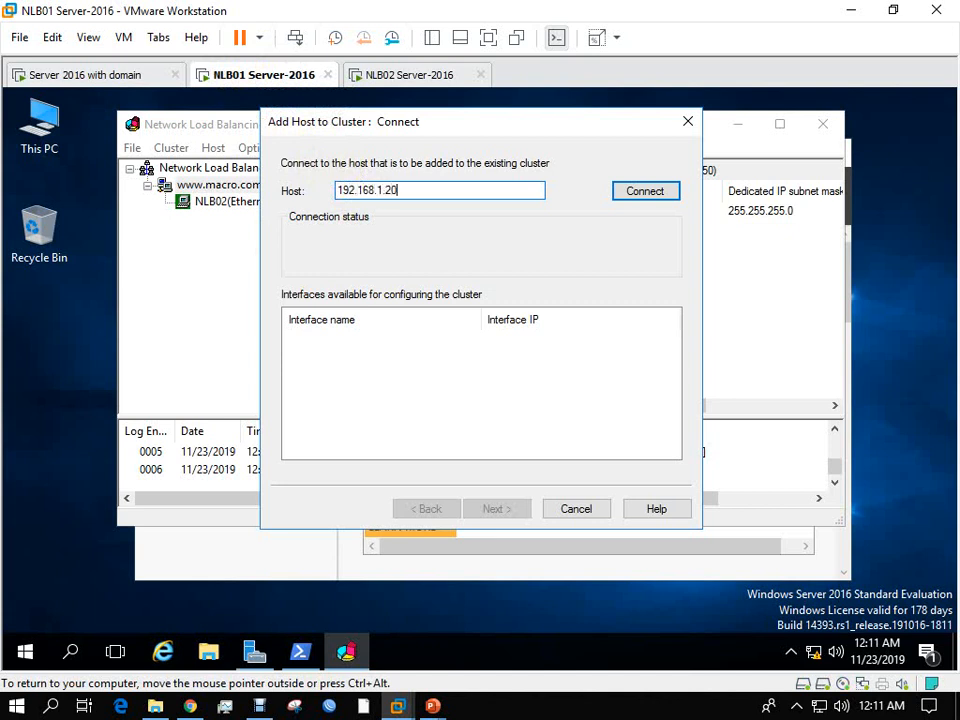
Connect to host 192.168.1.20 and accept its Ethernet0 interface for the cluster.
click(646, 197)
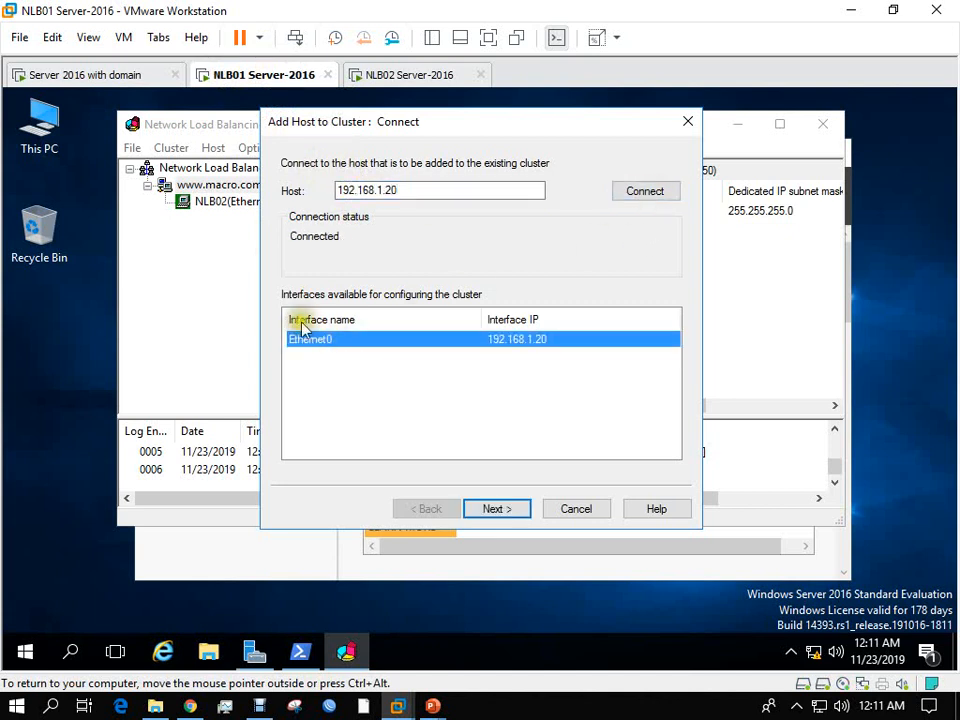
click(493, 509)
Set the new host's priority to 12 with default state Started, and finish adding it with the existing port rules.
click(377, 238)
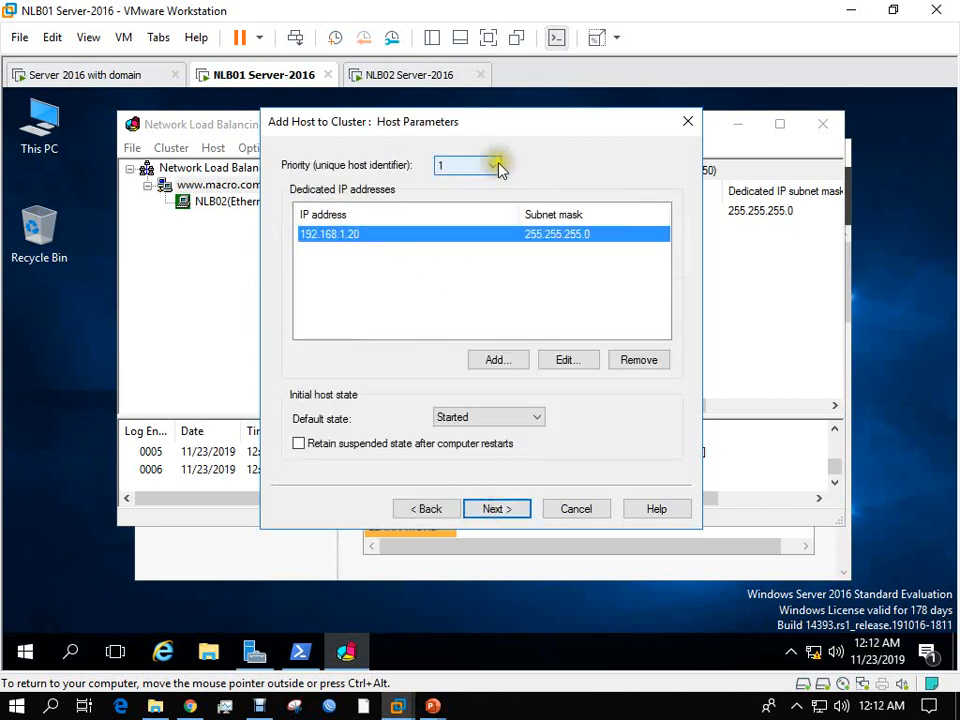
click(495, 166)
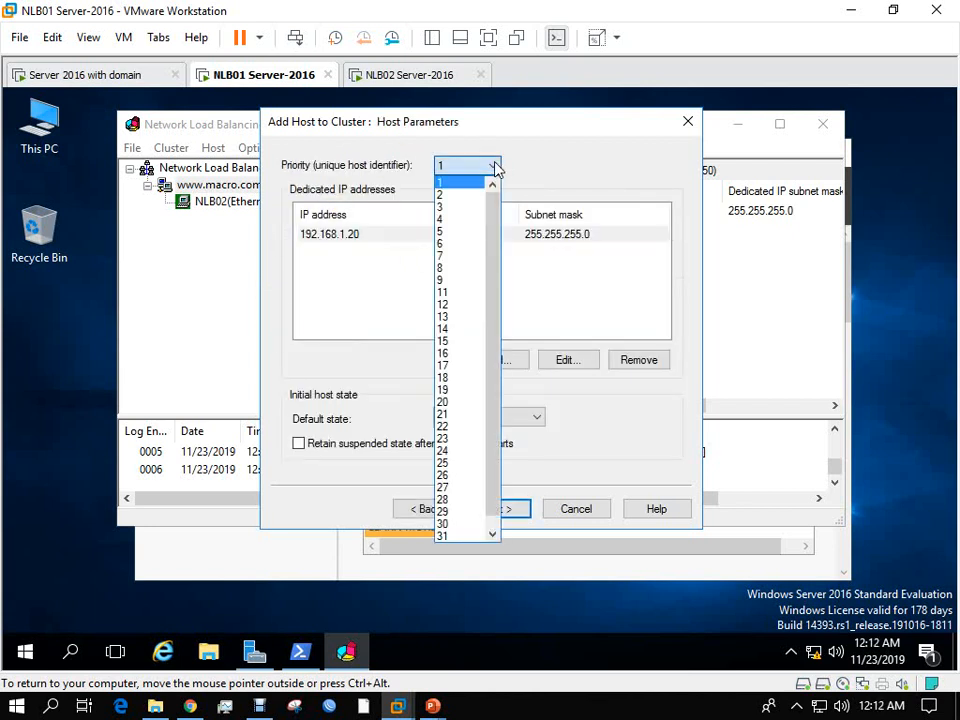
click(449, 307)
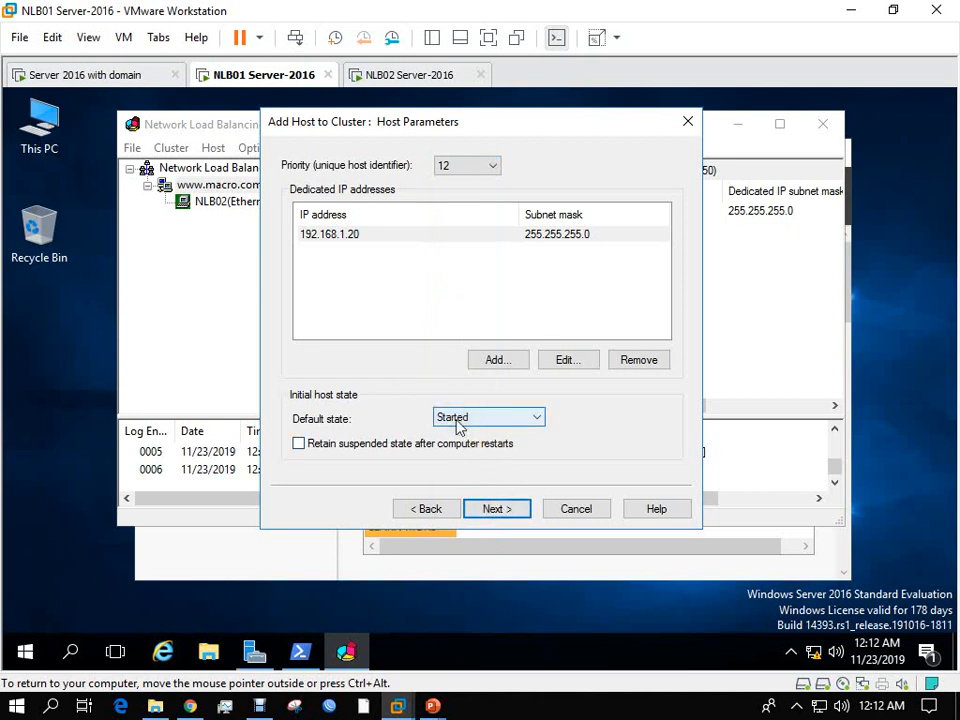
click(402, 238)
click(473, 500)
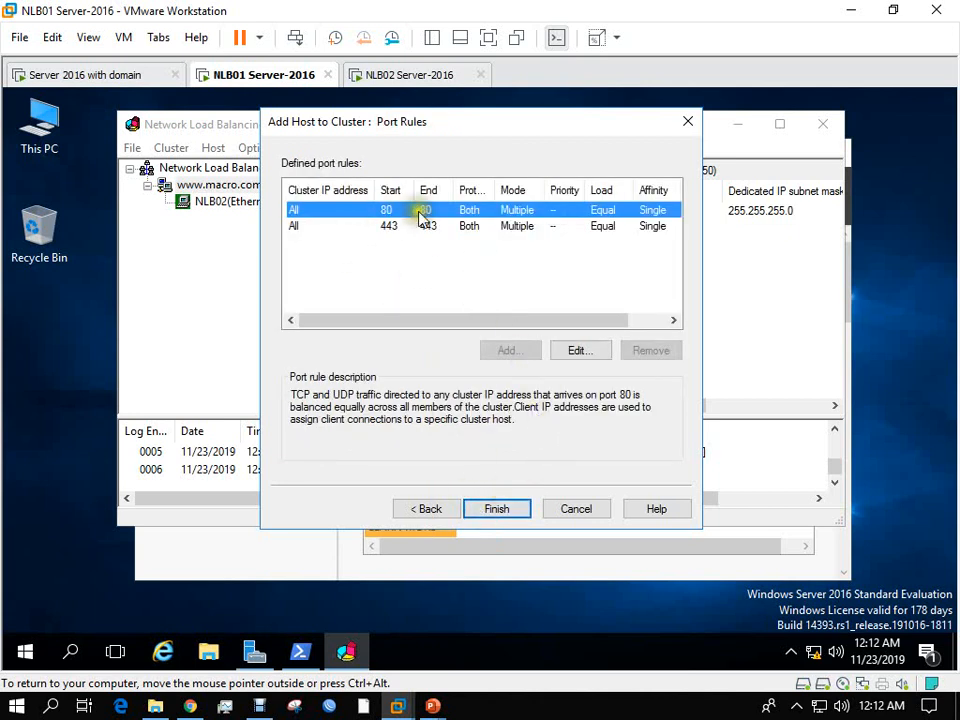
click(495, 510)
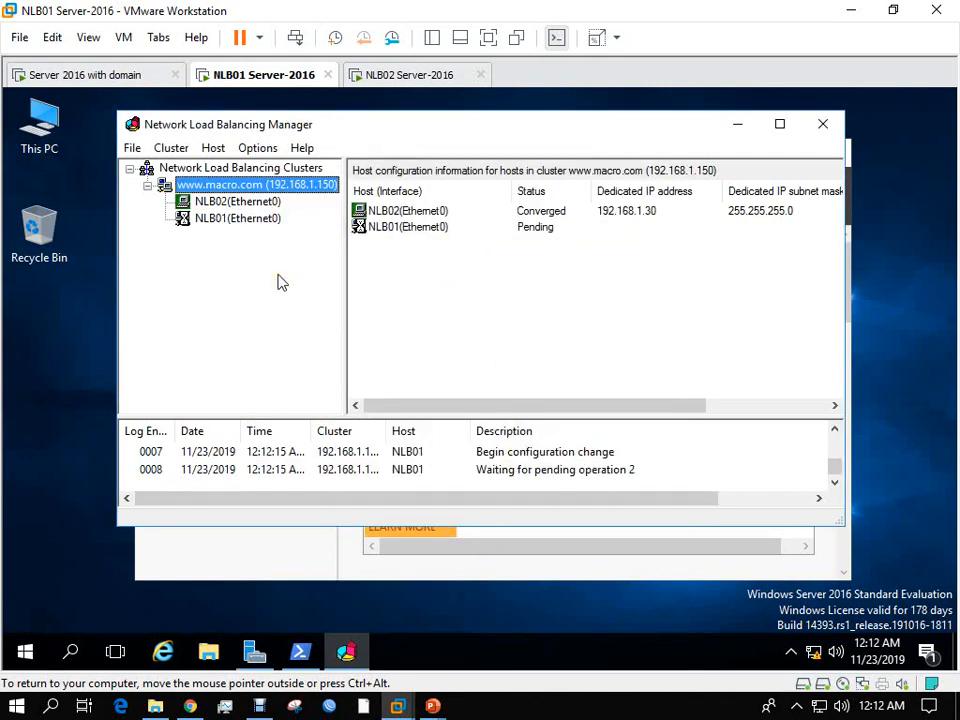
click(402, 229)
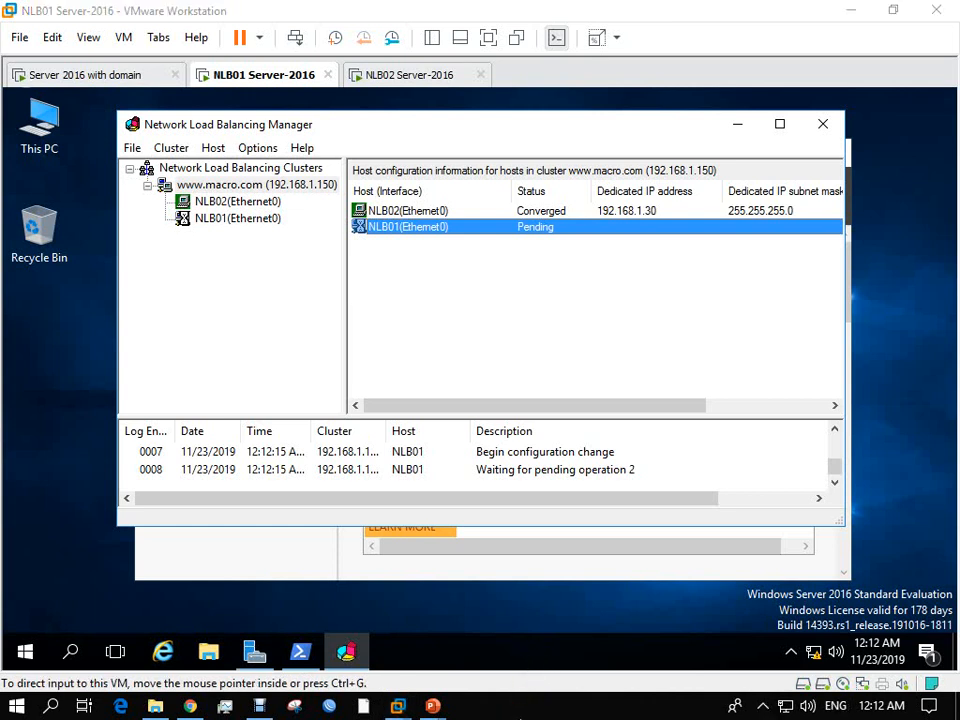
click(285, 186)
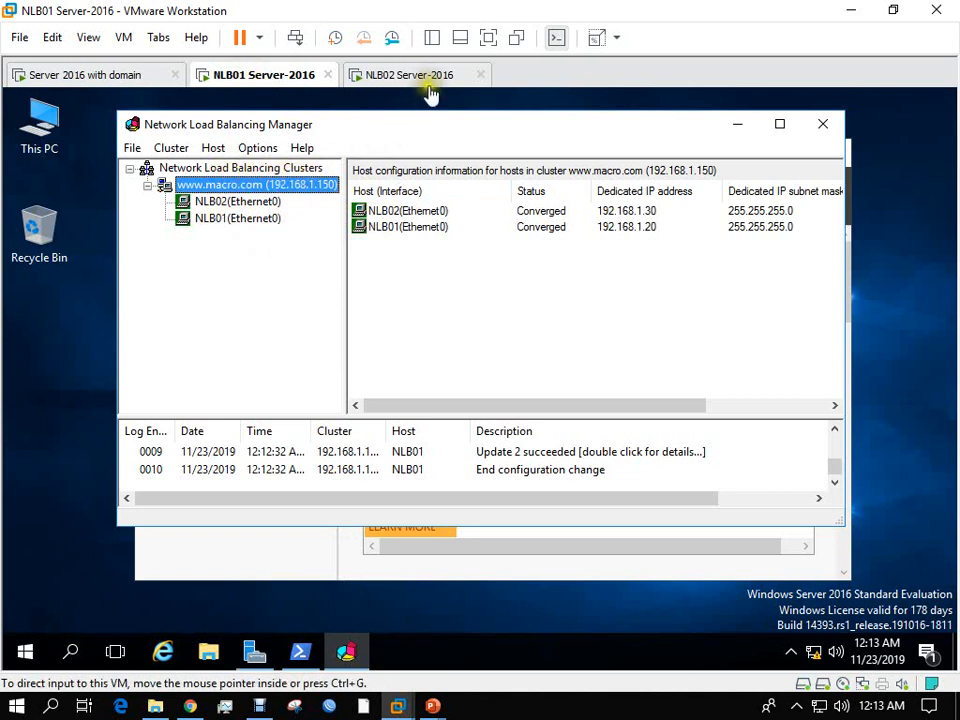
right_click(248, 188)
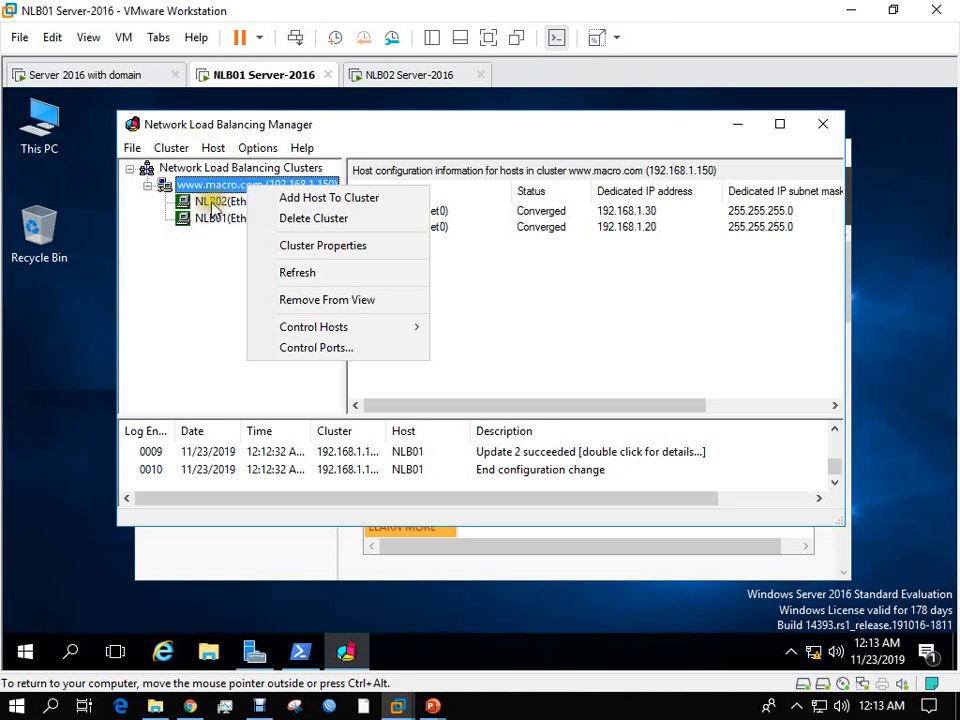
click(208, 285)
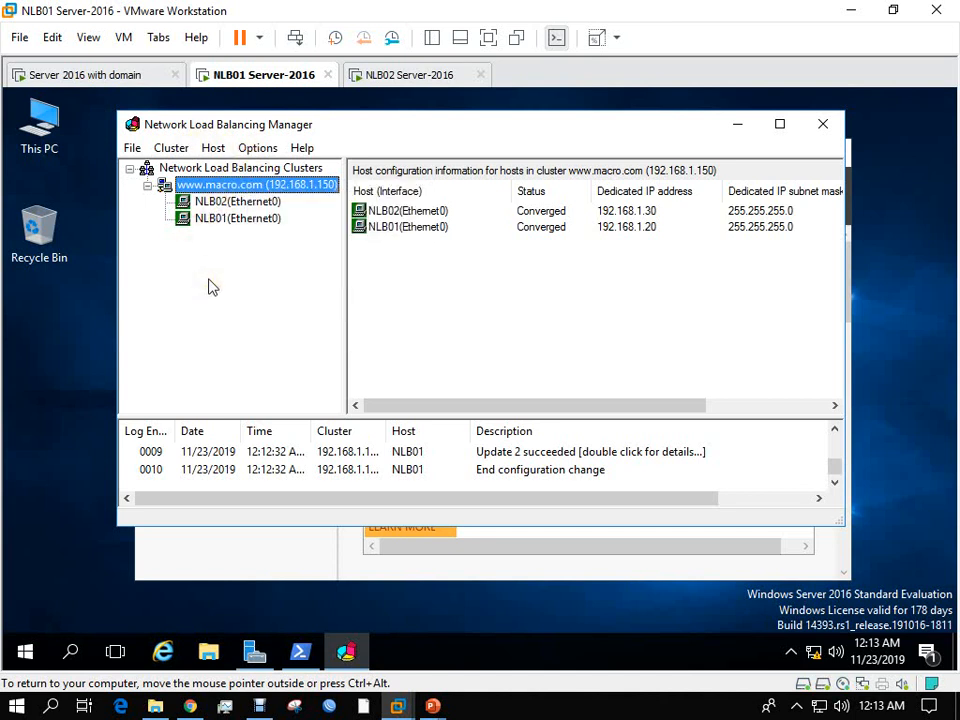
Switch to the Server 2016 with domain virtual machine and open the macro.com forward lookup zone in DNS Manager.
click(93, 77)
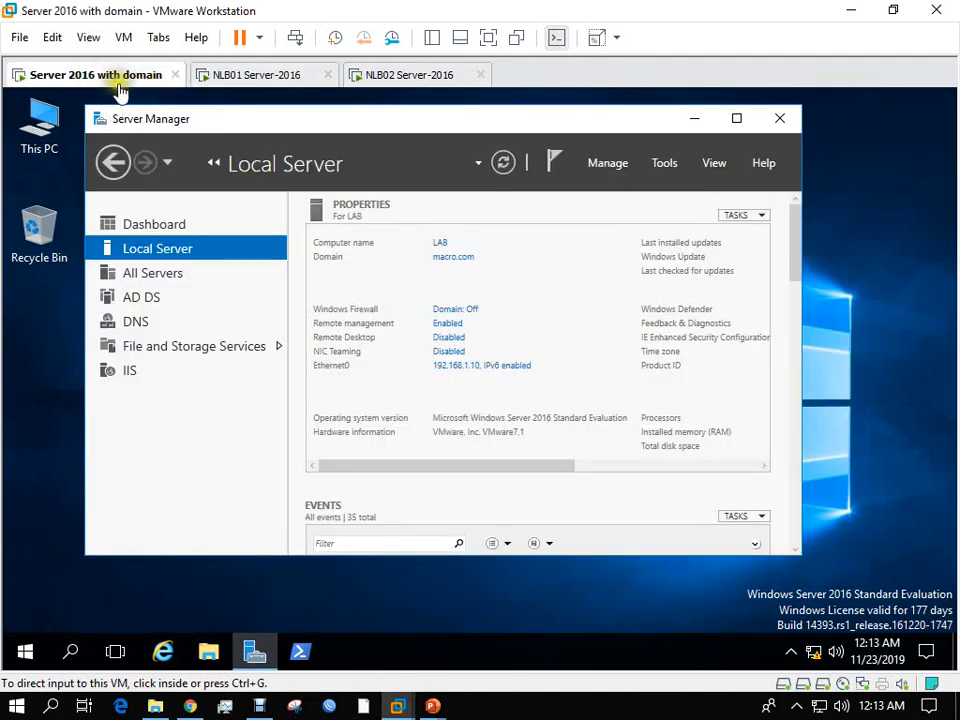
click(667, 165)
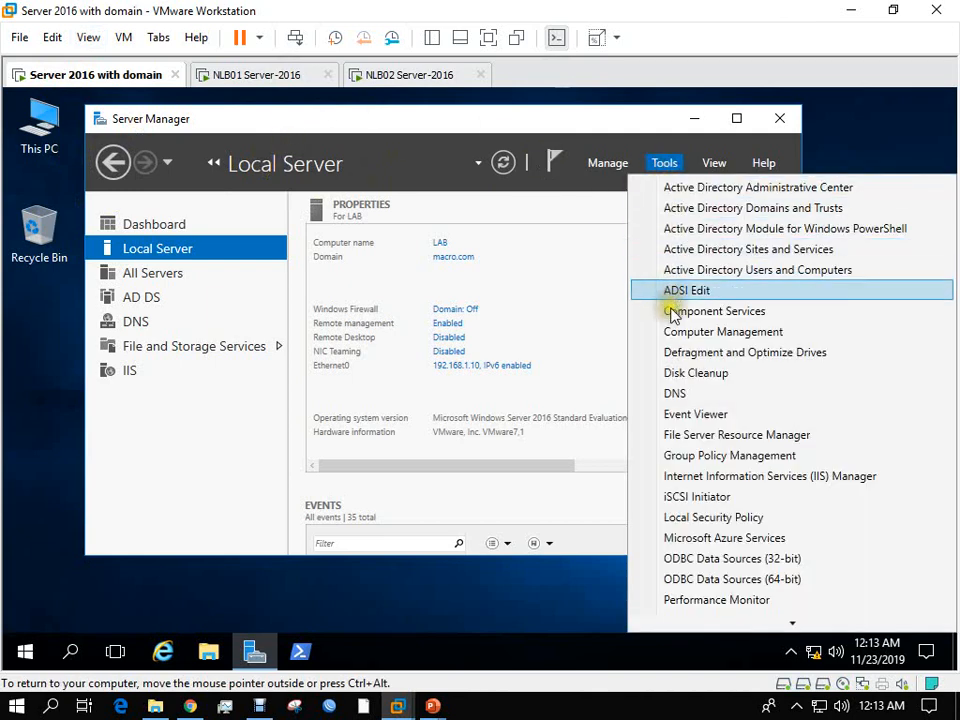
click(677, 400)
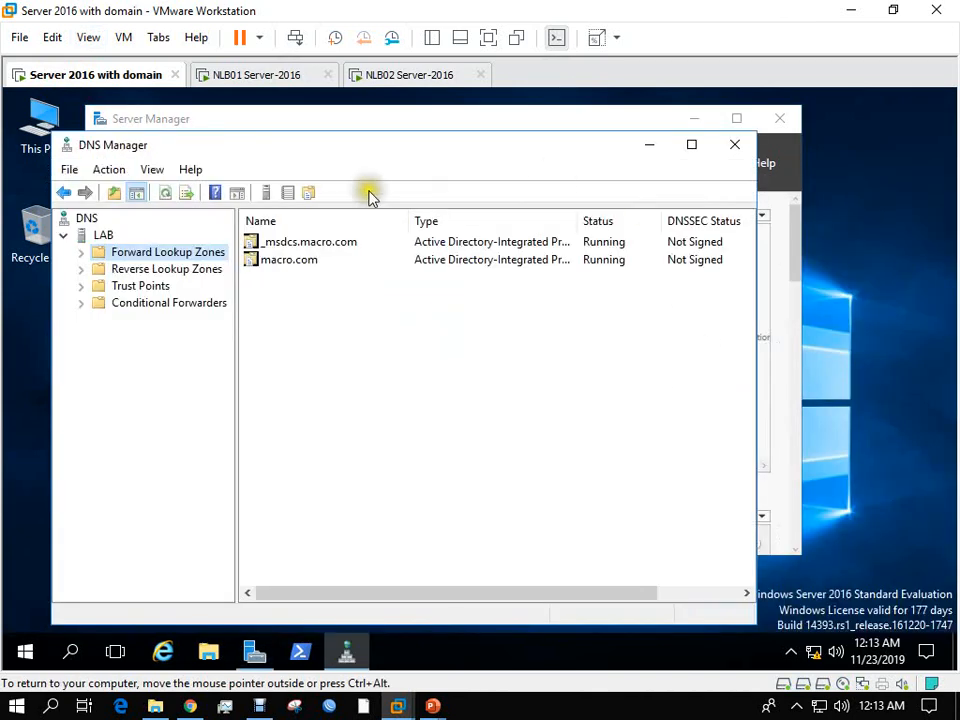
click(82, 254)
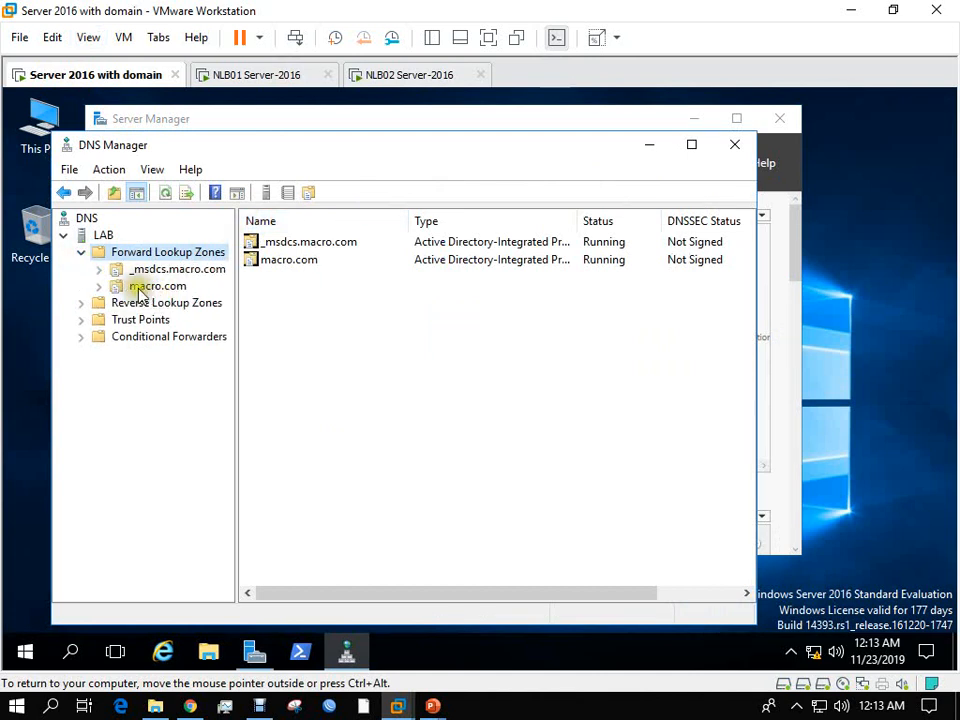
click(110, 289)
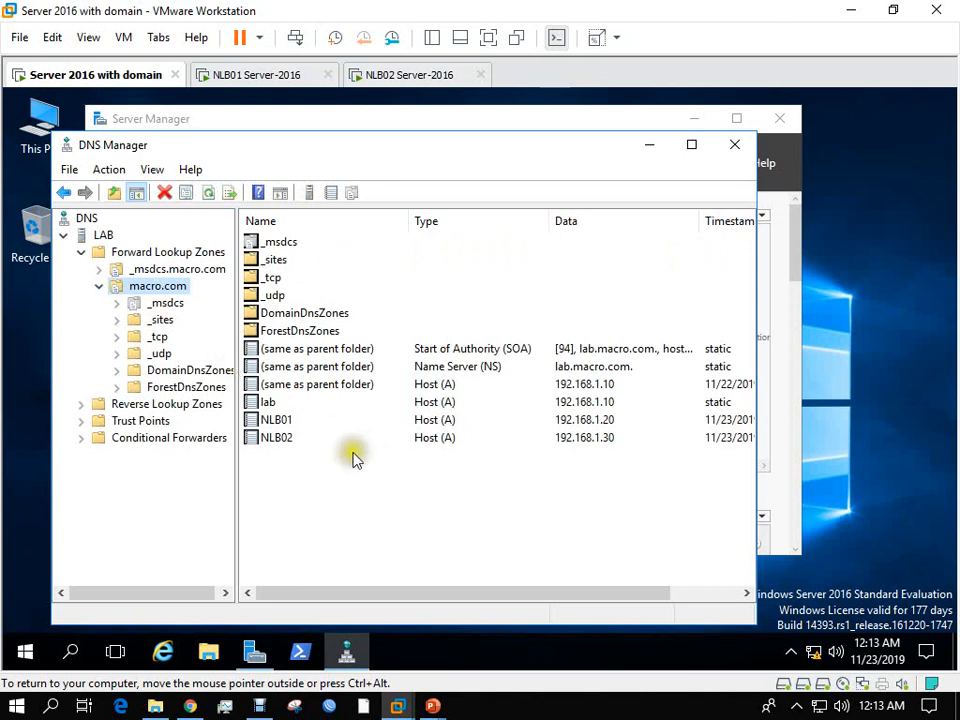
Review the properties of the NLB01 and NLB02 host records in the macro.com zone.
click(293, 428)
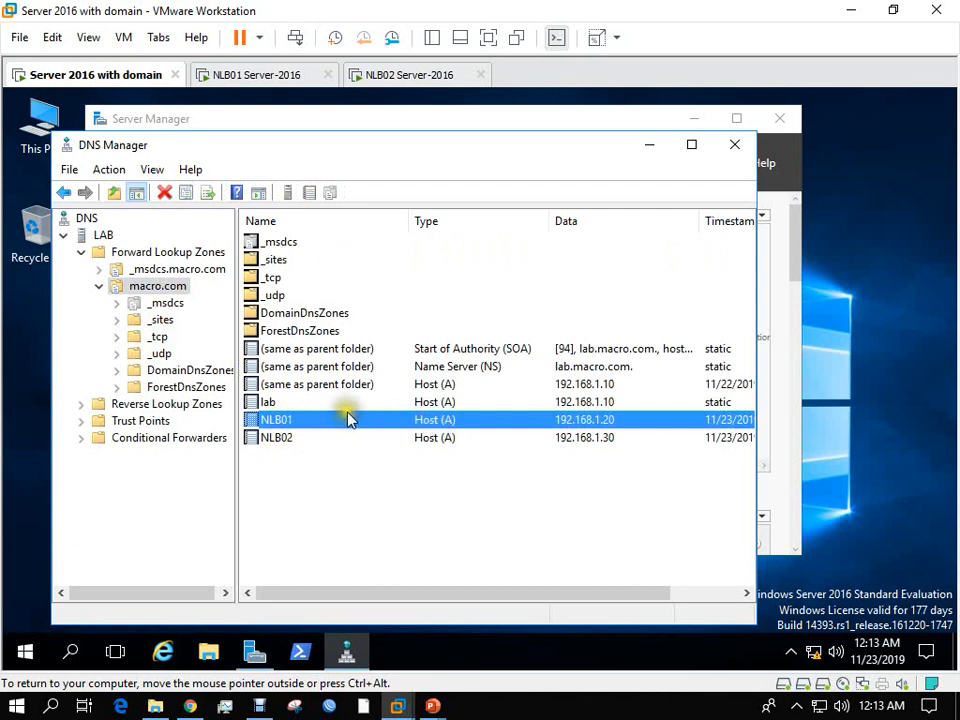
double_click(337, 420)
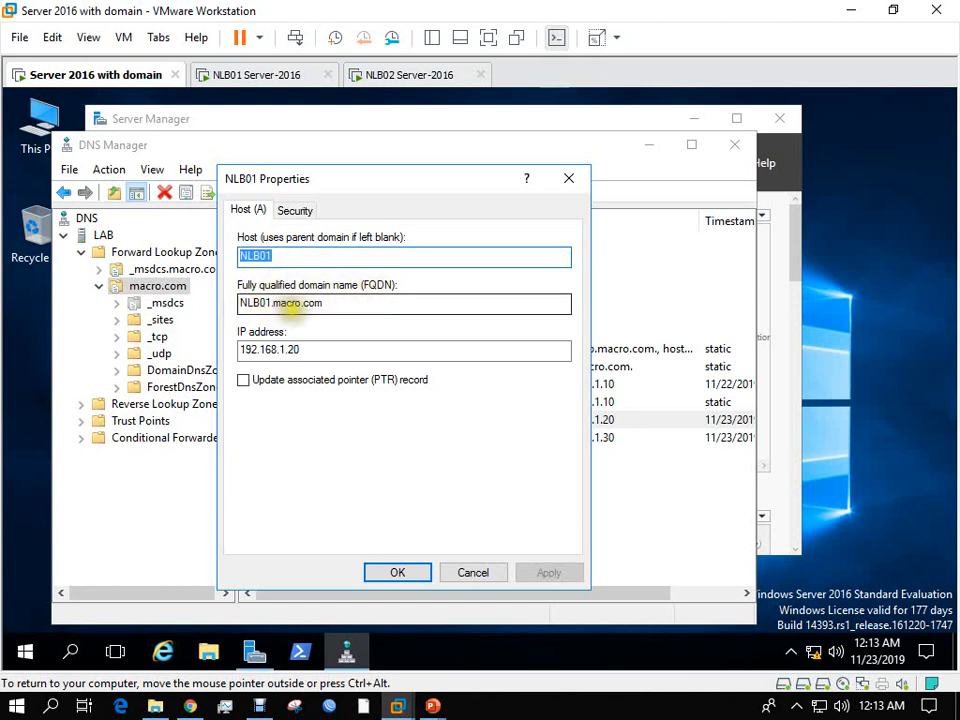
click(386, 573)
double_click(274, 438)
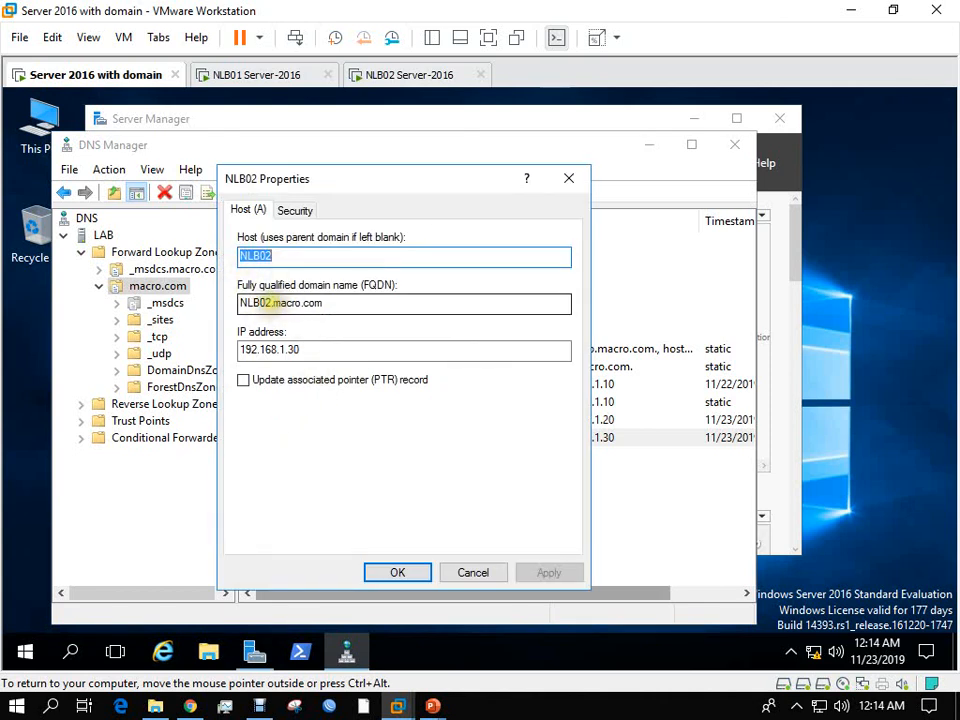
click(380, 570)
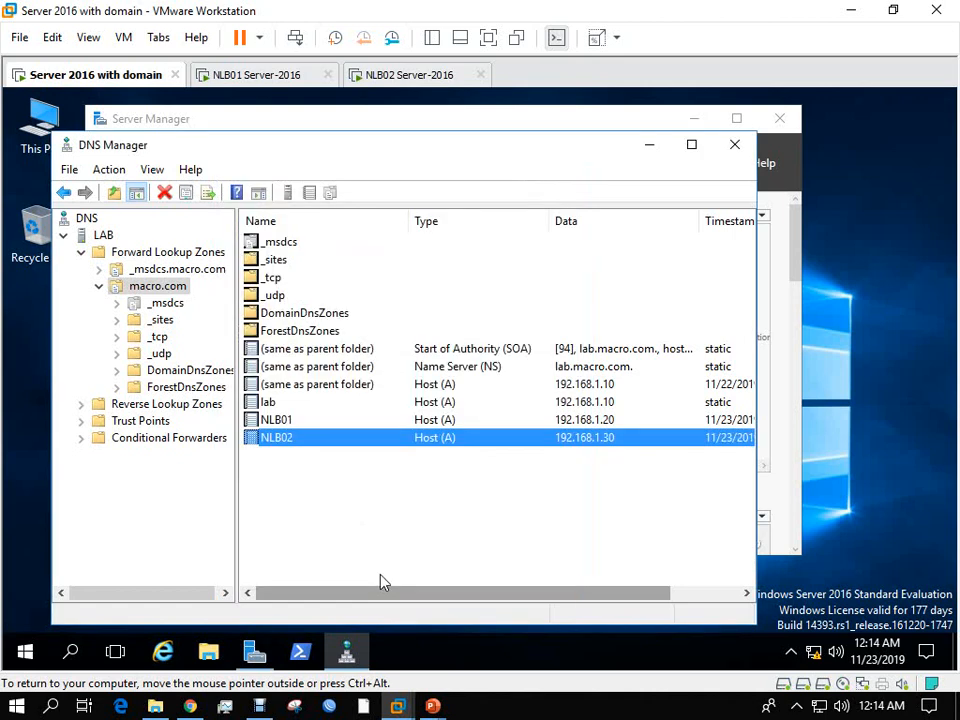
Add a host record named www with IP address 192.168.1.150 to the macro.com zone, and close DNS Manager.
click(282, 466)
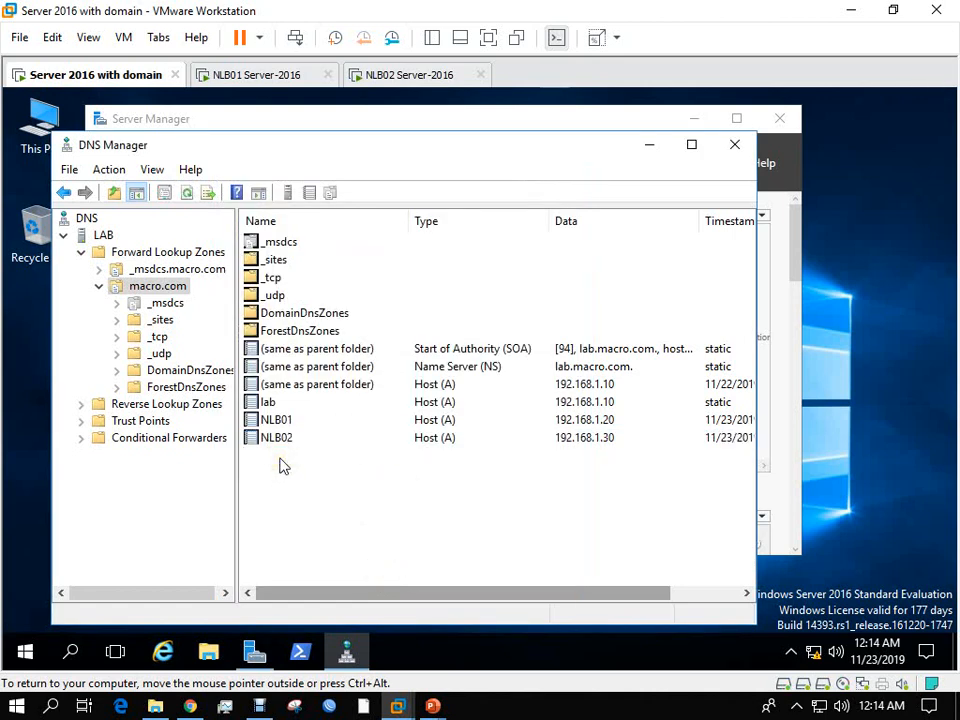
right_click(282, 466)
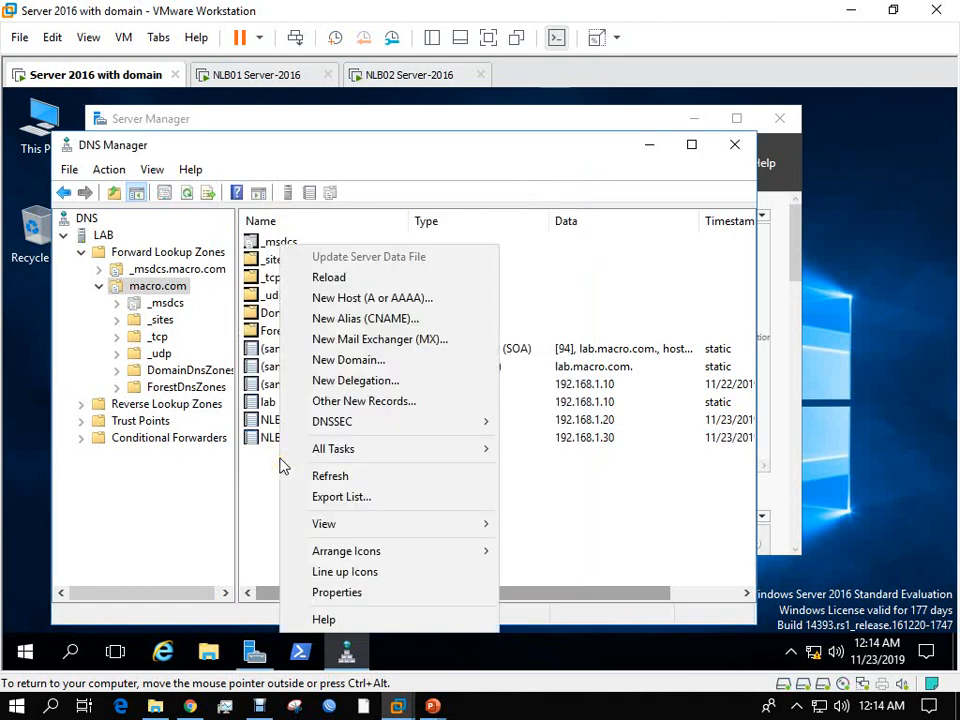
click(398, 298)
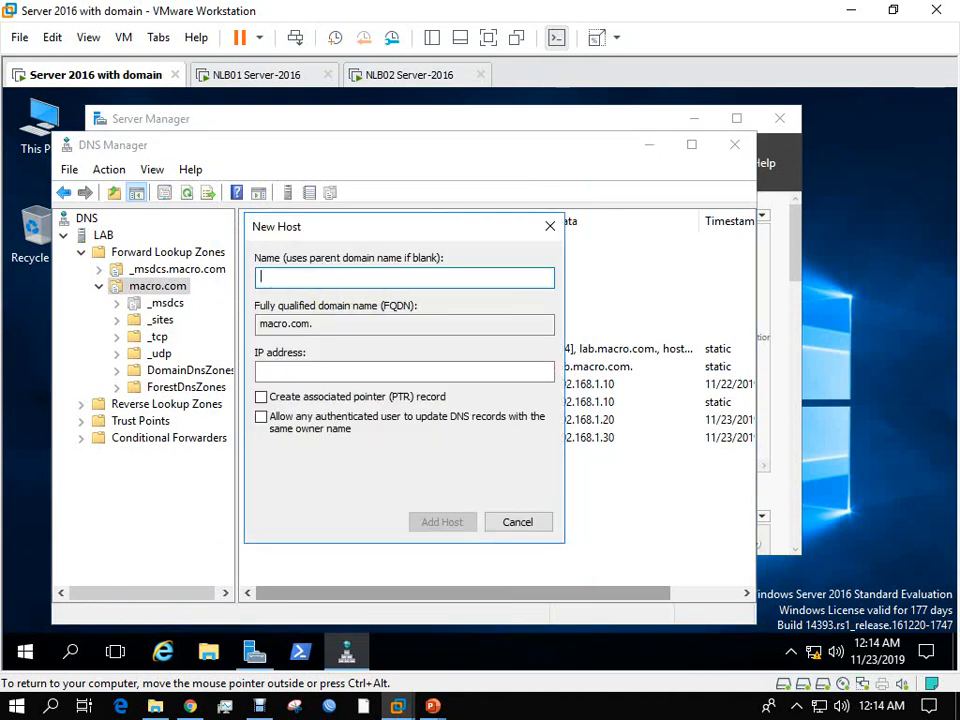
text(www)
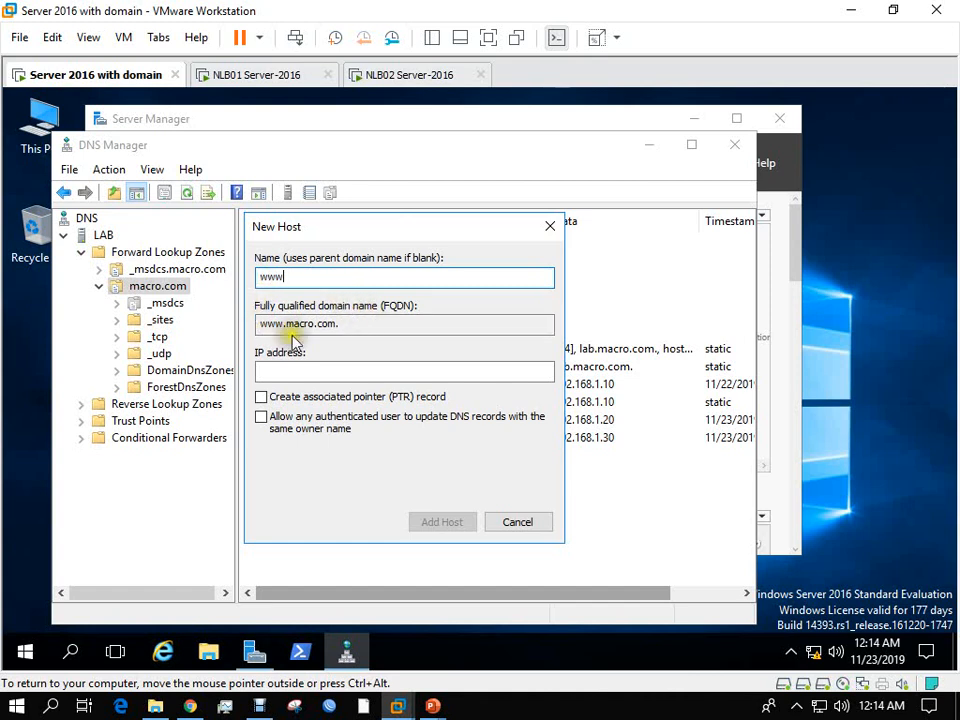
key(Tab)
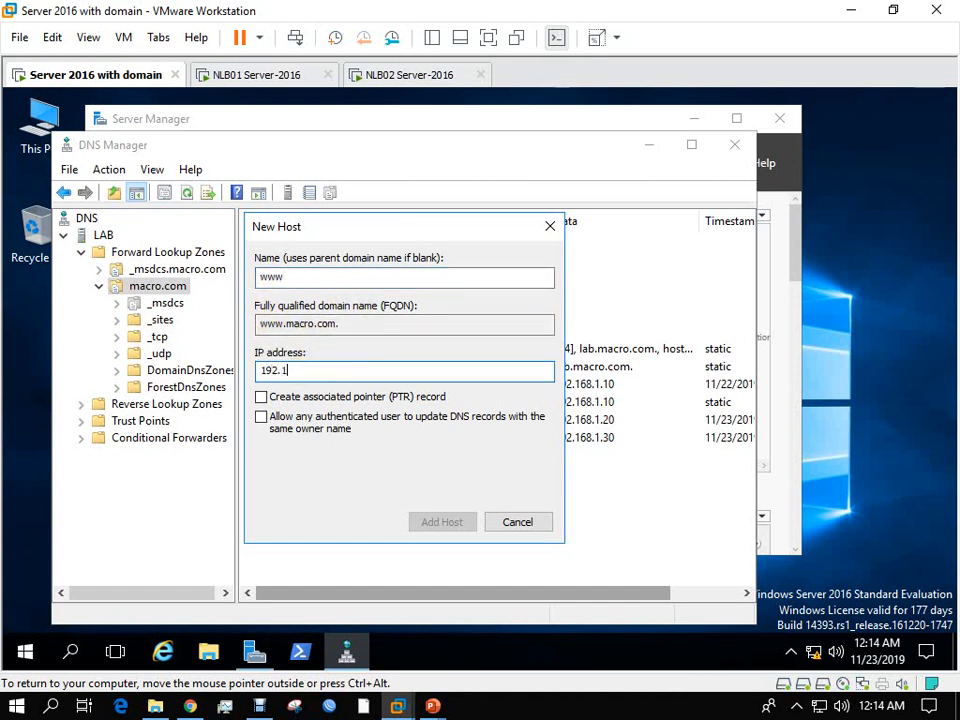
text(192.168.1.150)
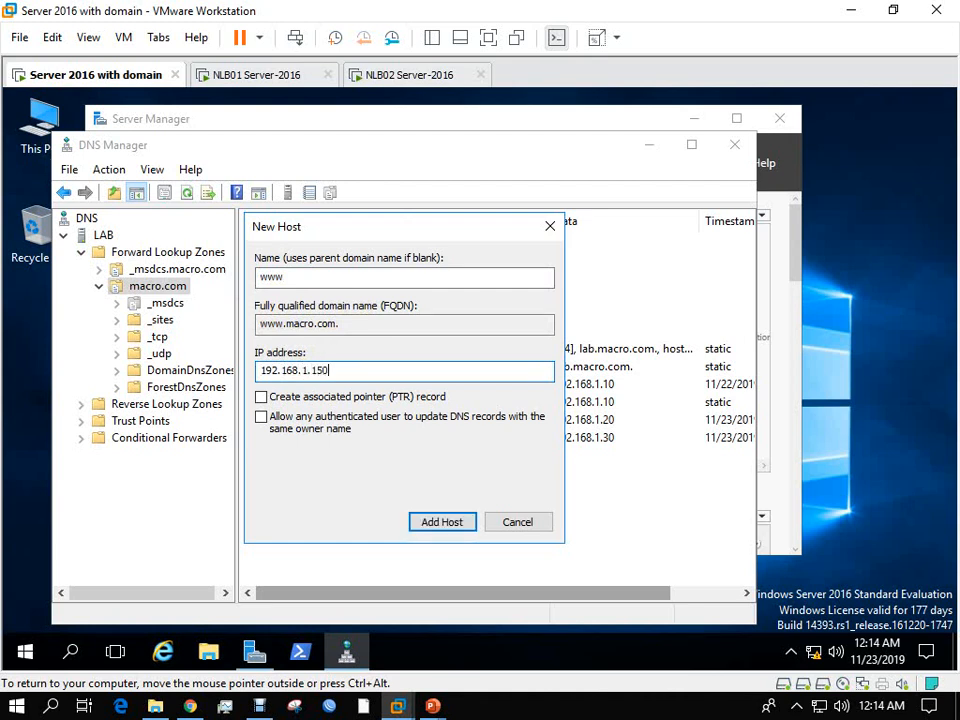
click(431, 525)
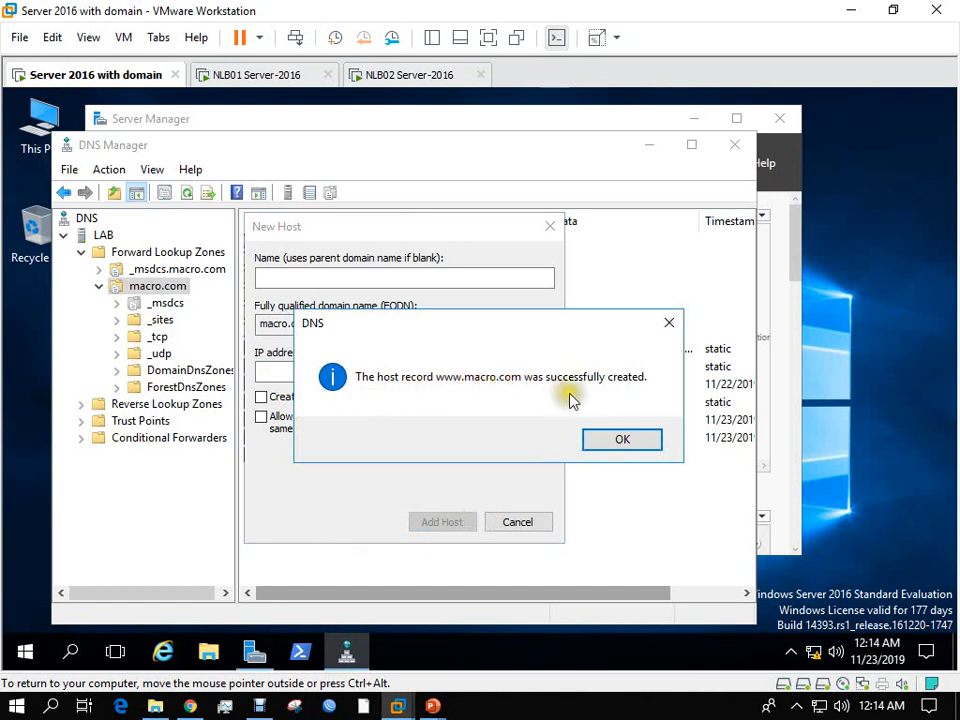
click(614, 442)
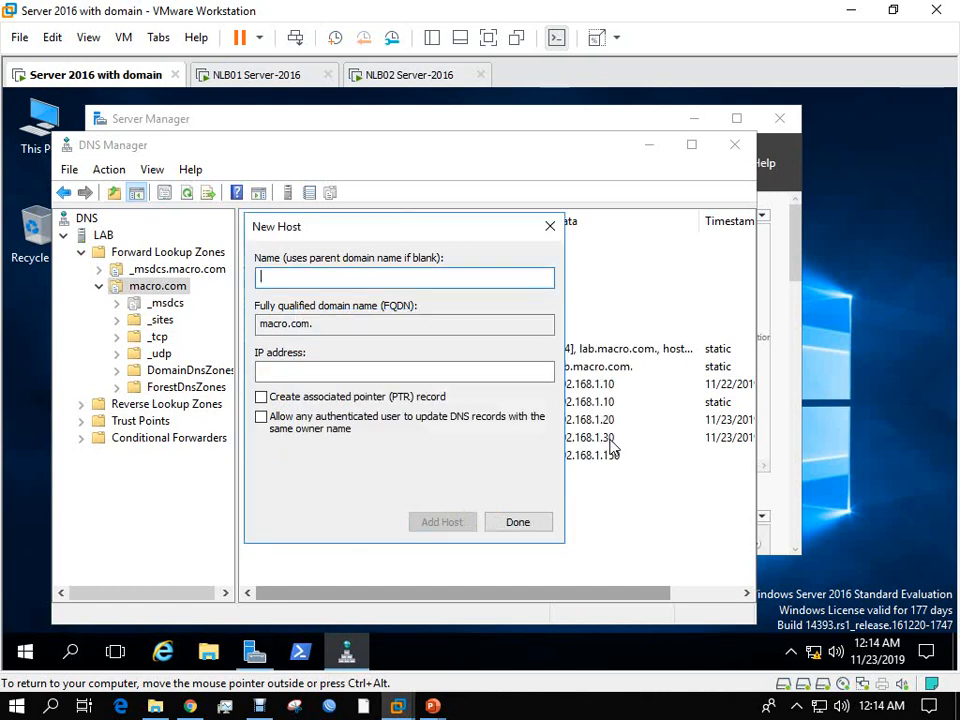
click(520, 521)
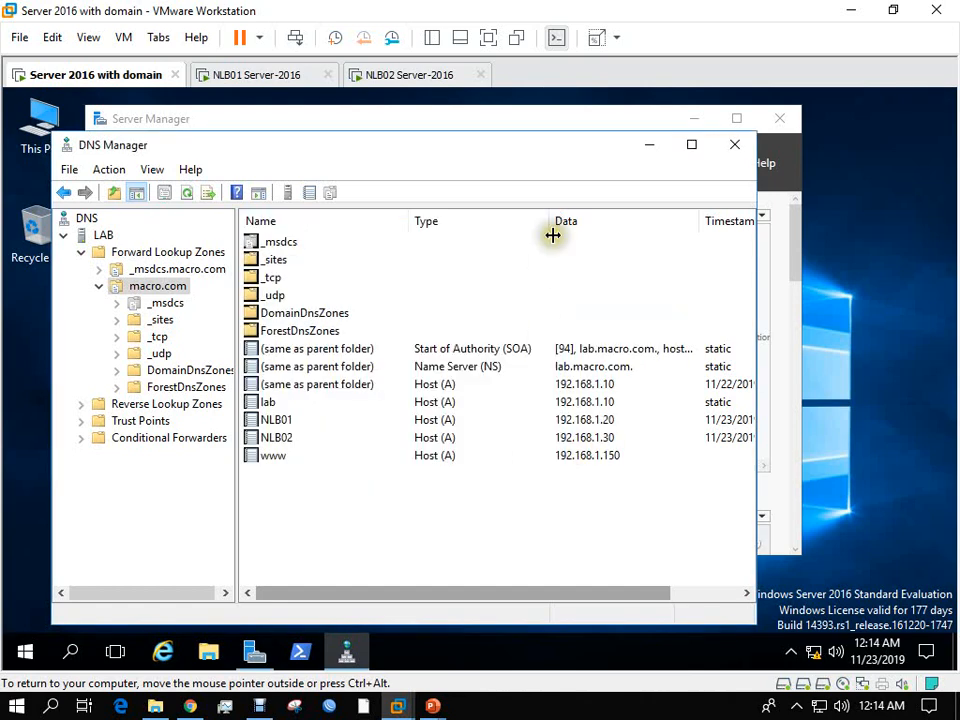
click(731, 148)
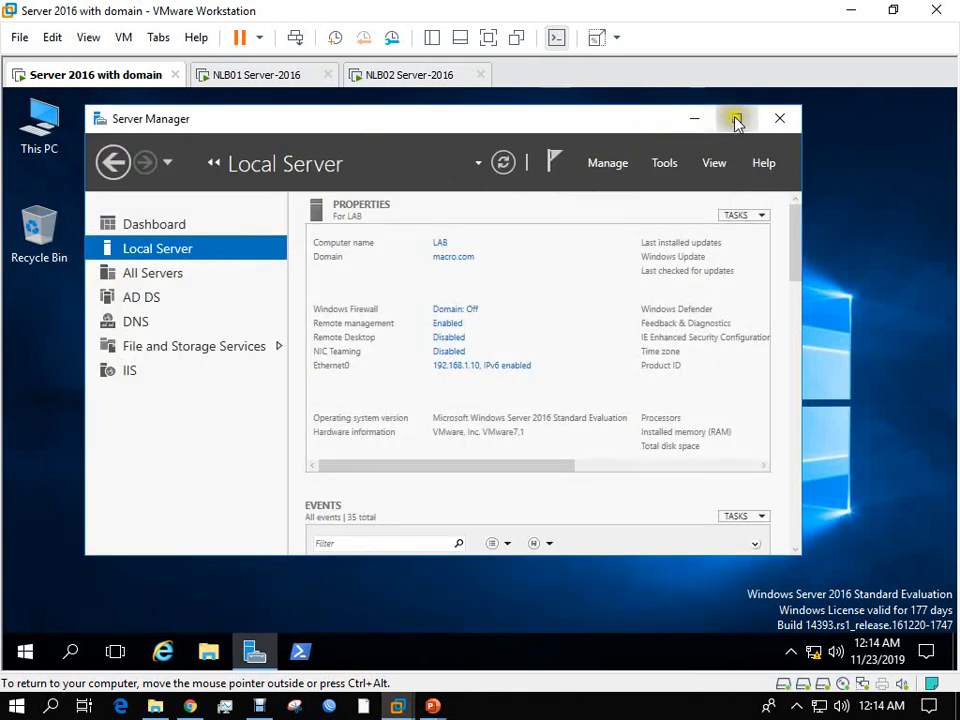
click(695, 121)
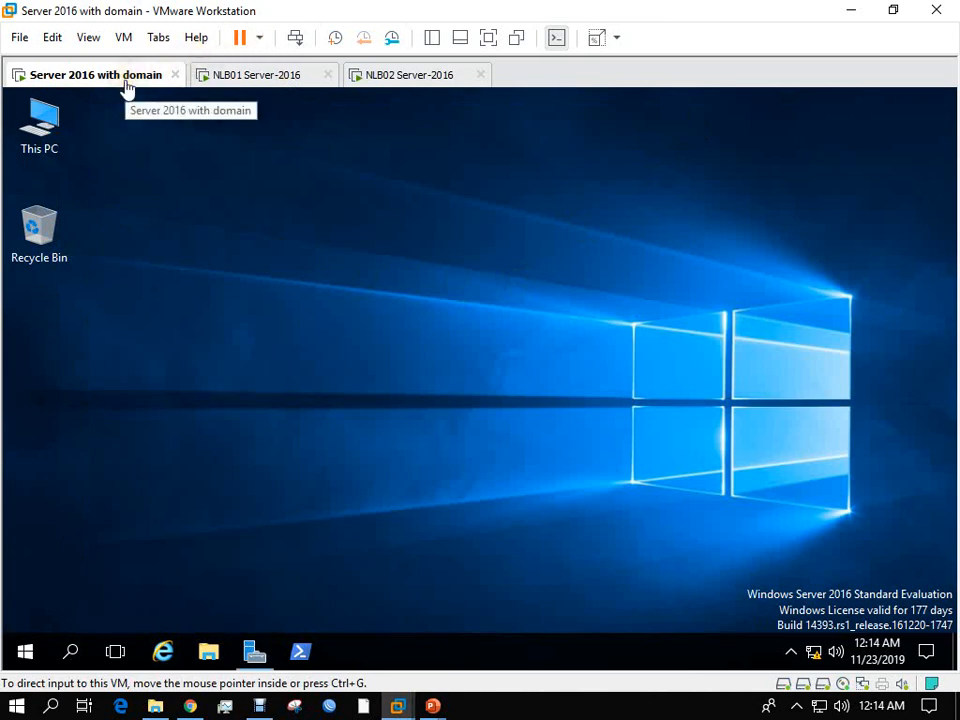
click(250, 75)
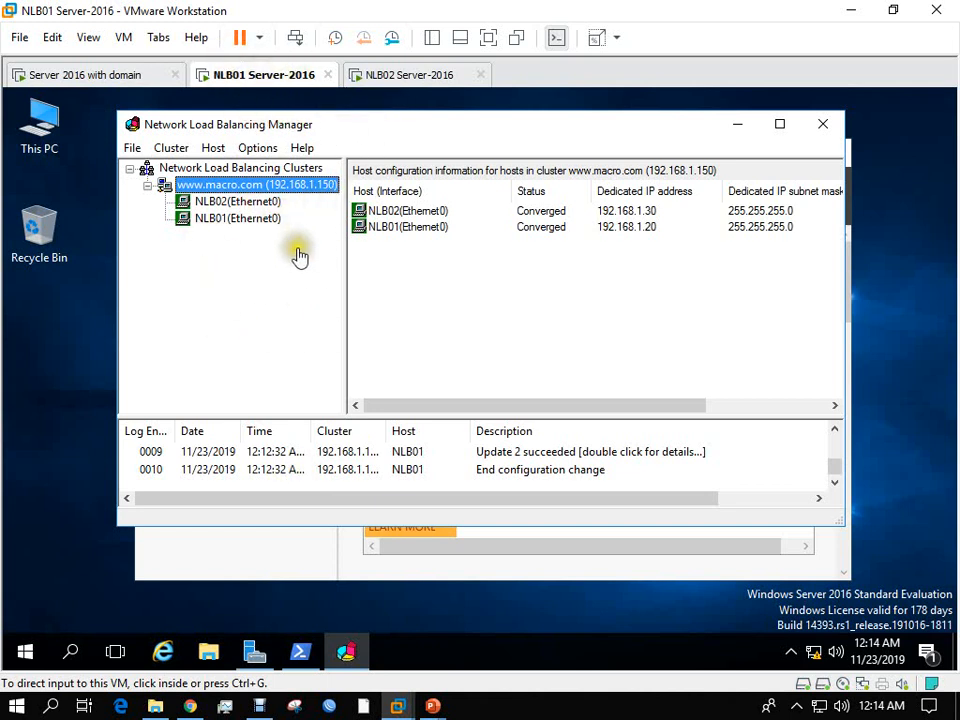
click(160, 655)
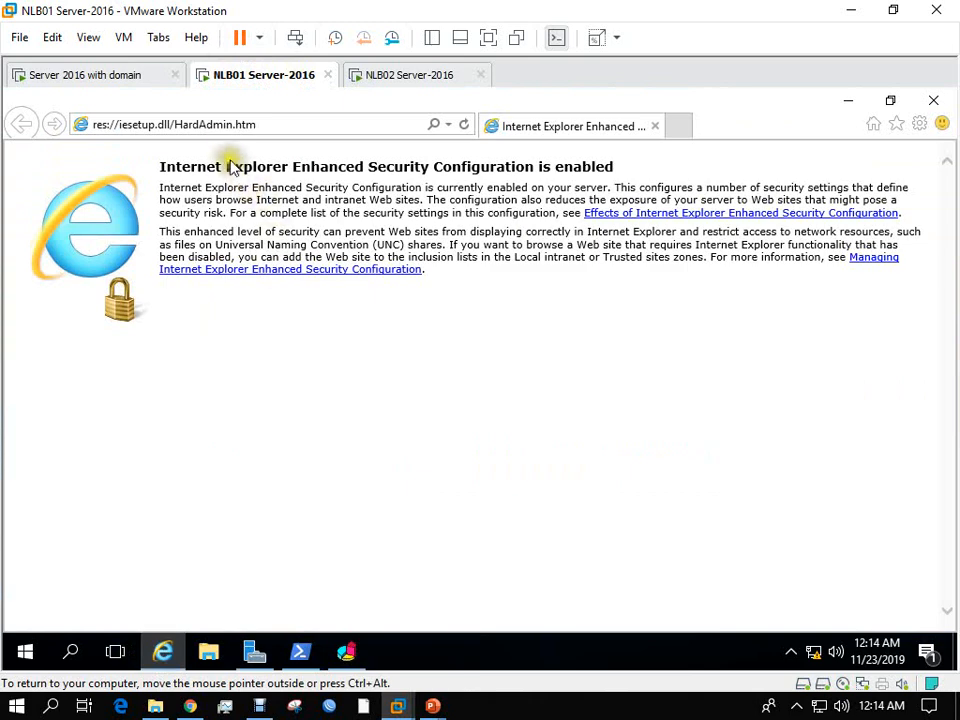
click(237, 126)
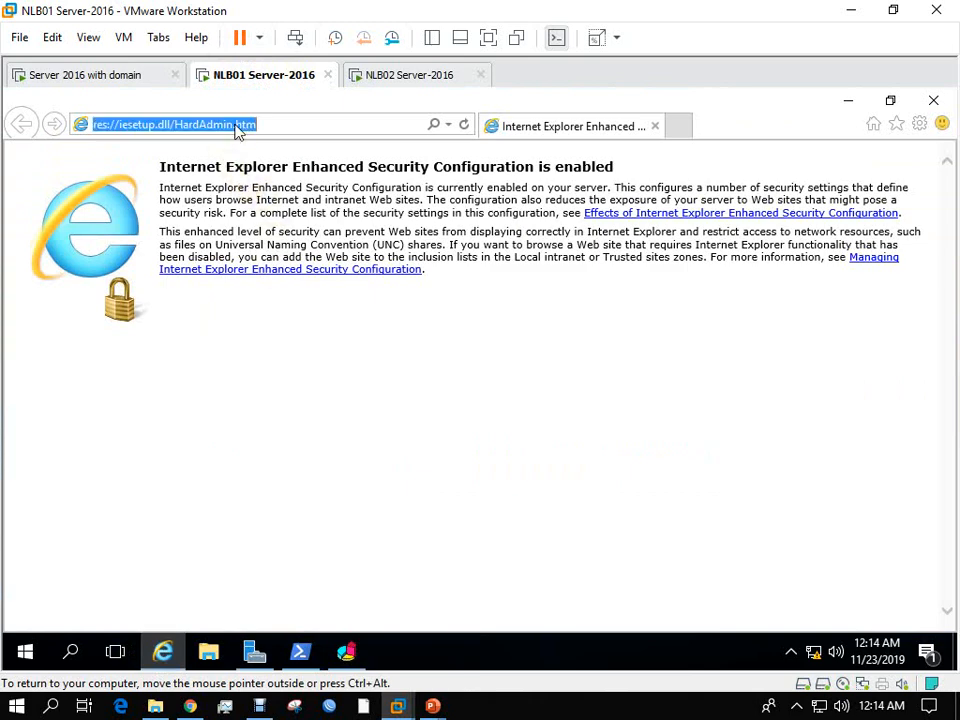
text(www.)
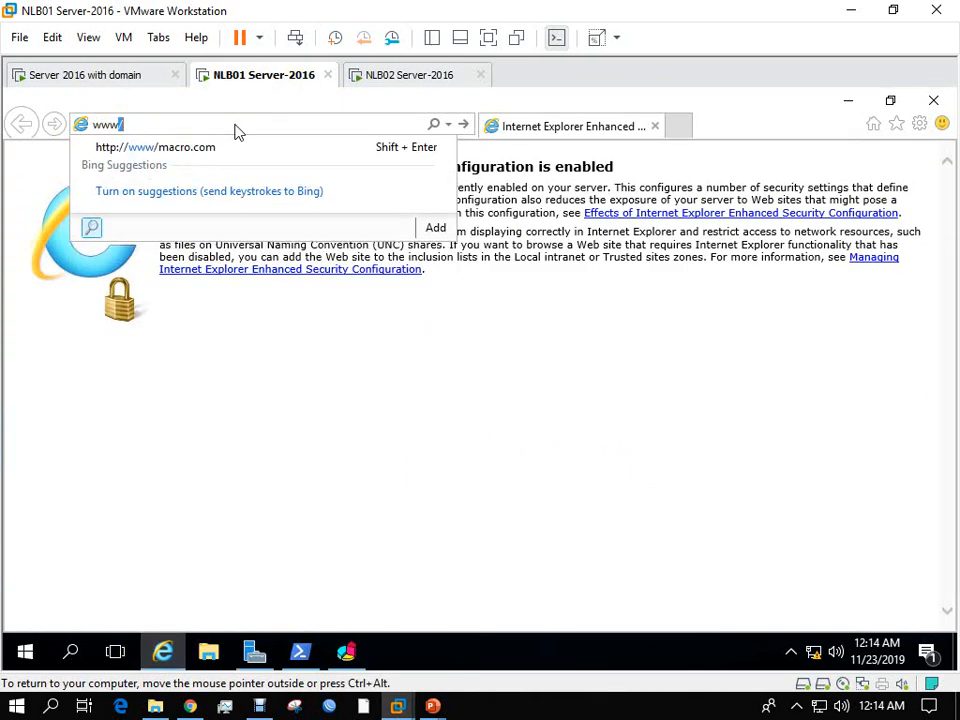
text(macro.com)
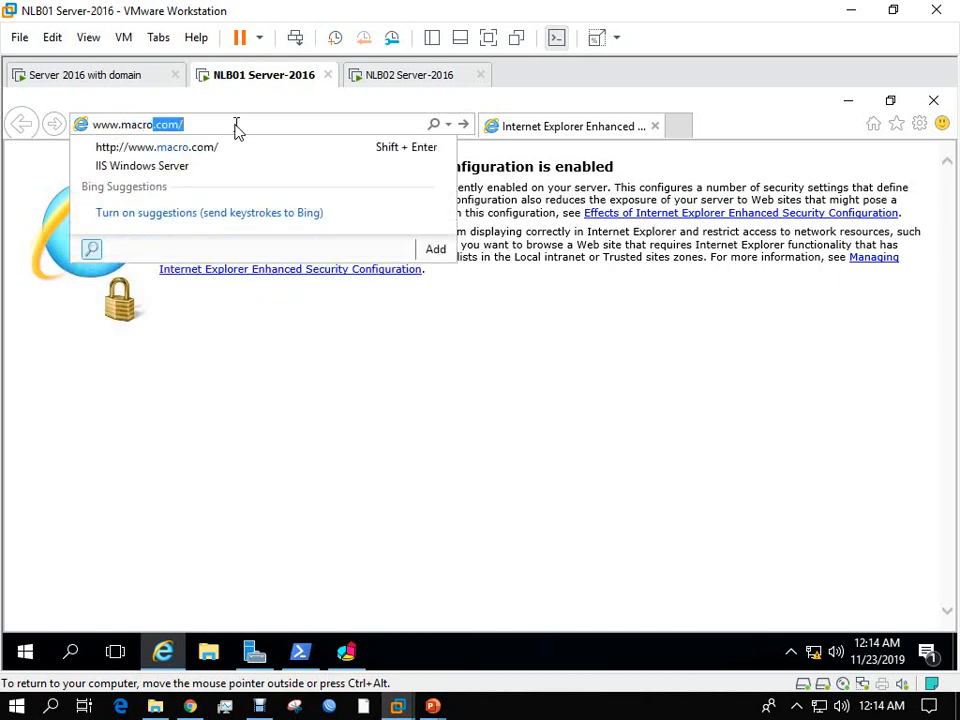
key(Return)
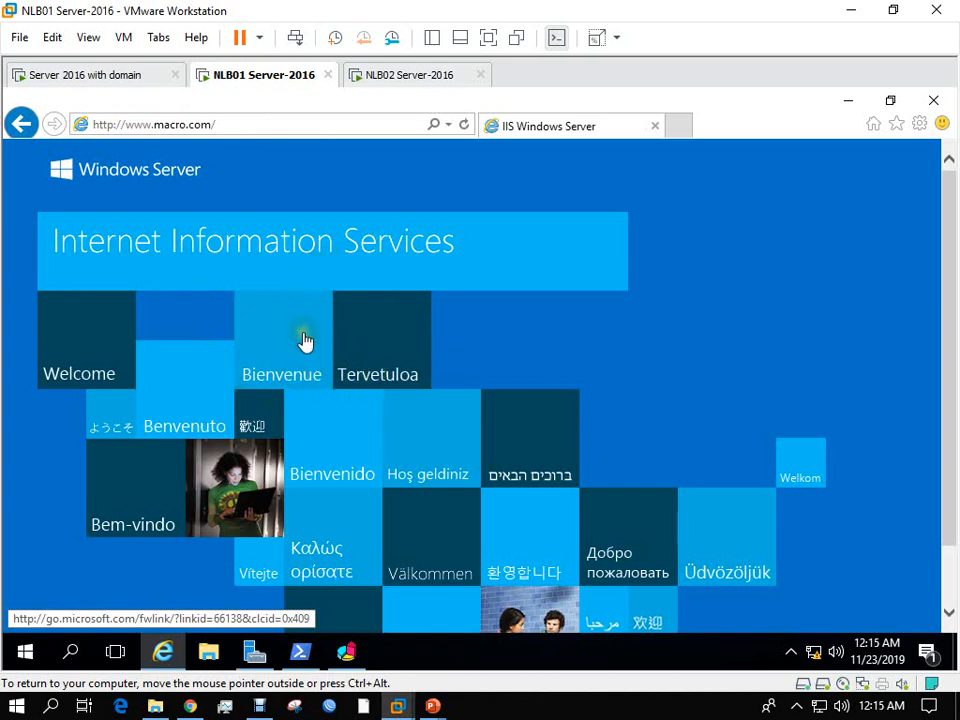
scroll(305, 342, down, 1)
scroll(293, 355, up, 1)
click(390, 76)
click(305, 136)
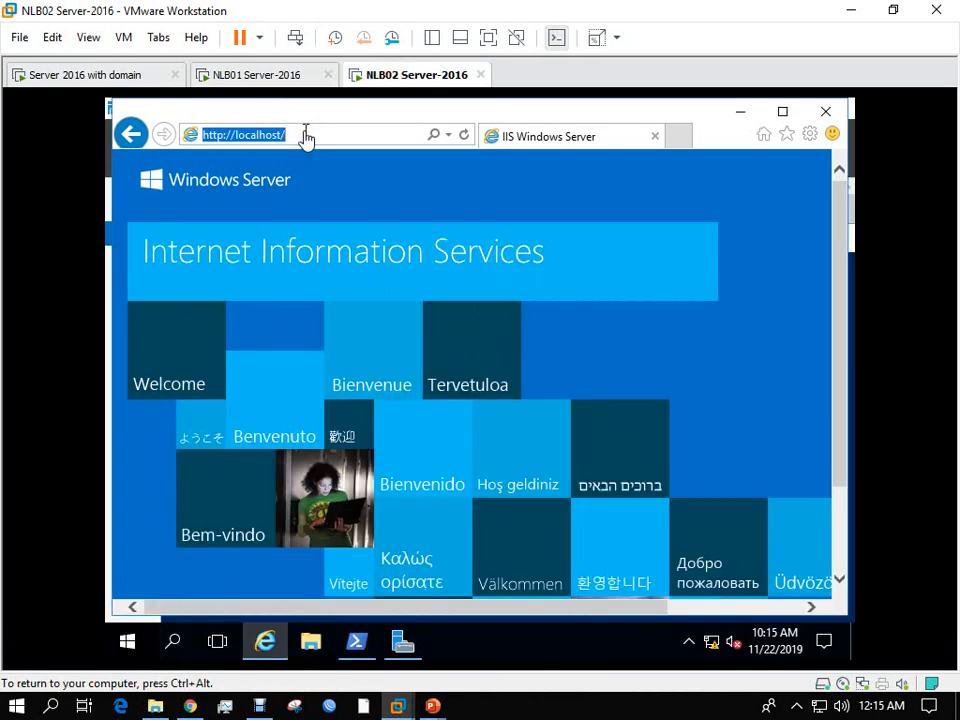
text(w)
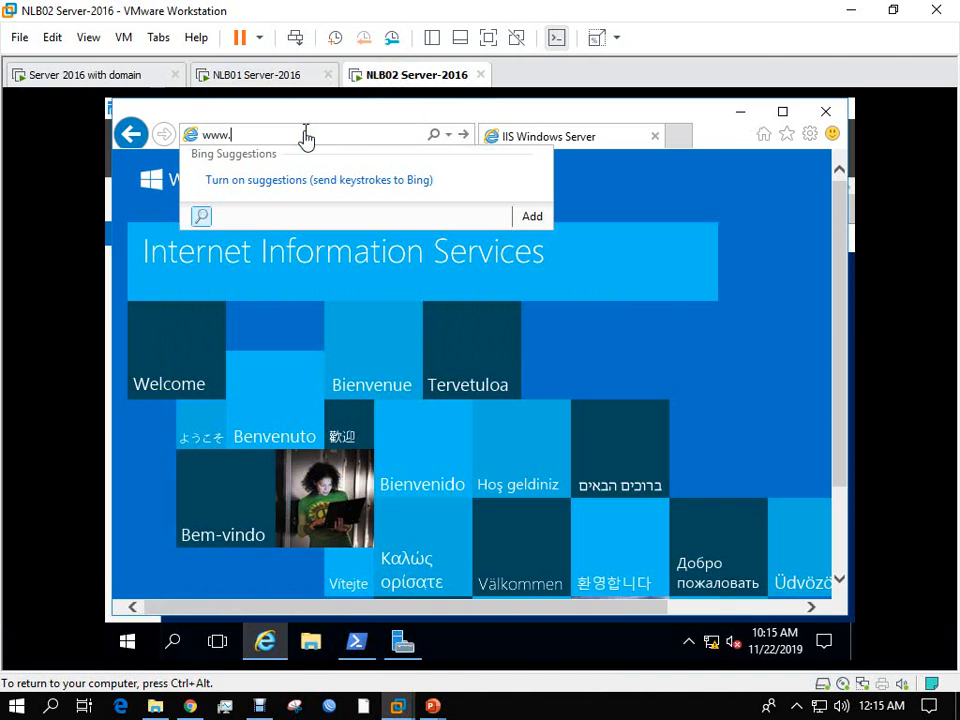
text(ww.macro)
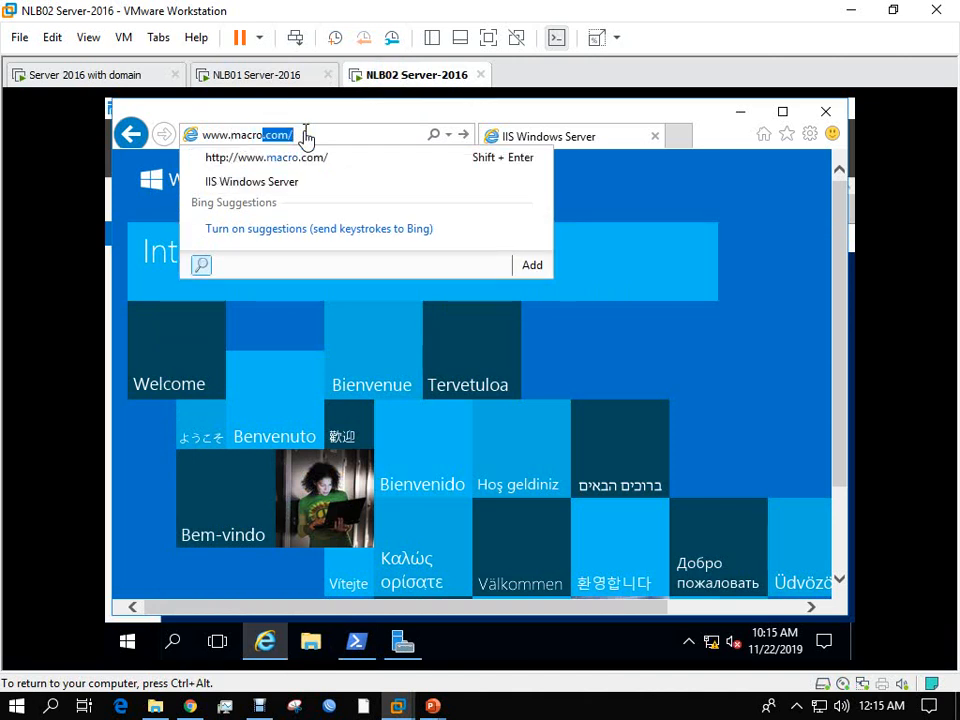
key(Return)
scroll(658, 315, down, 2)
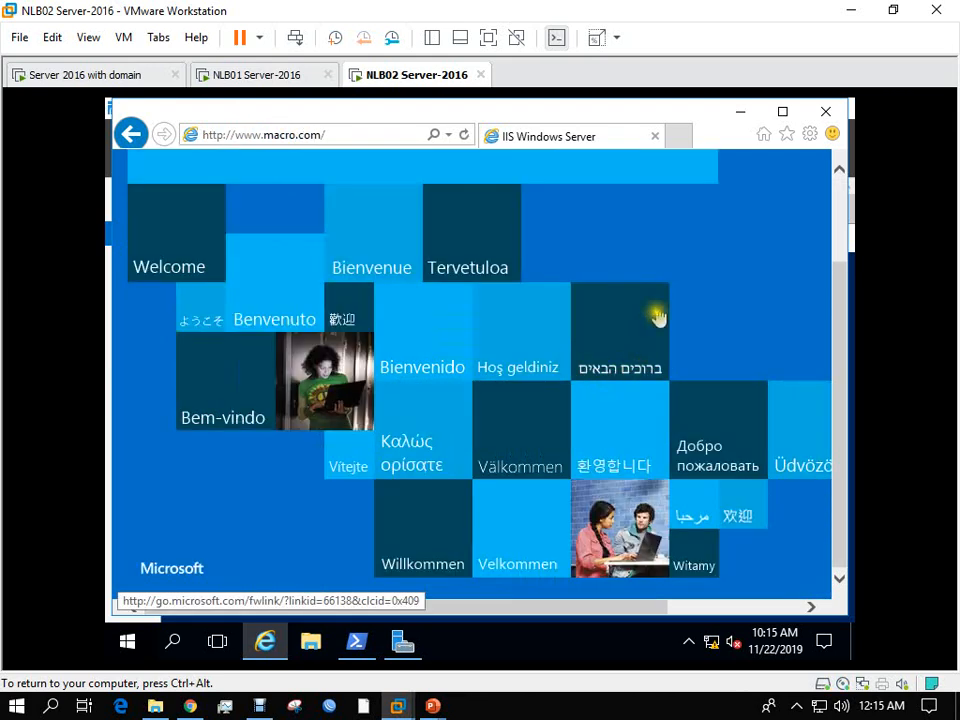
scroll(366, 323, up, 2)
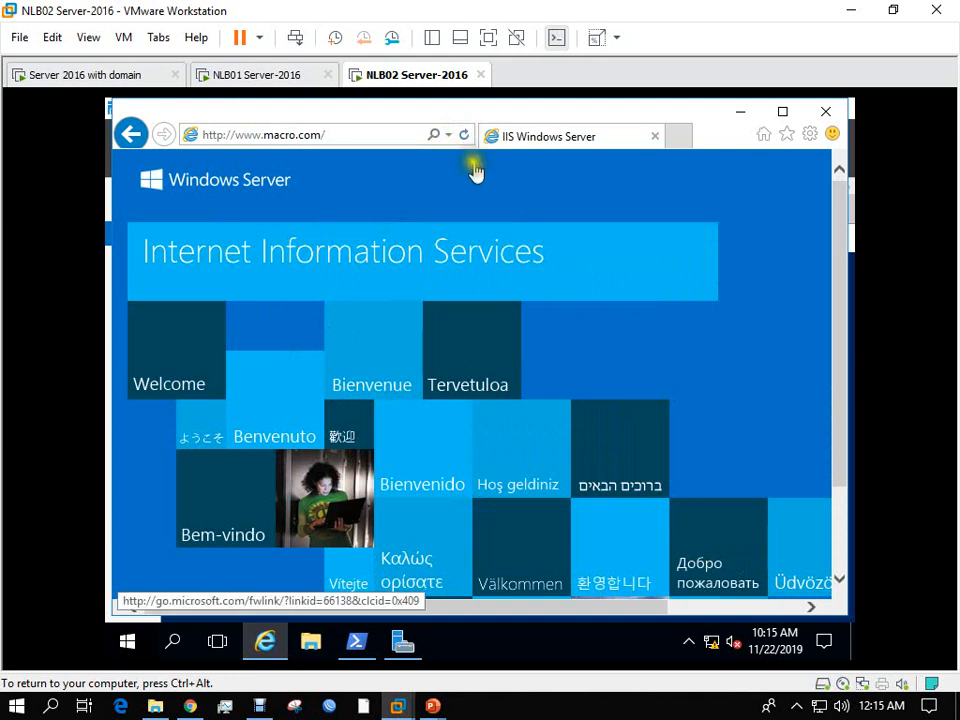
click(268, 80)
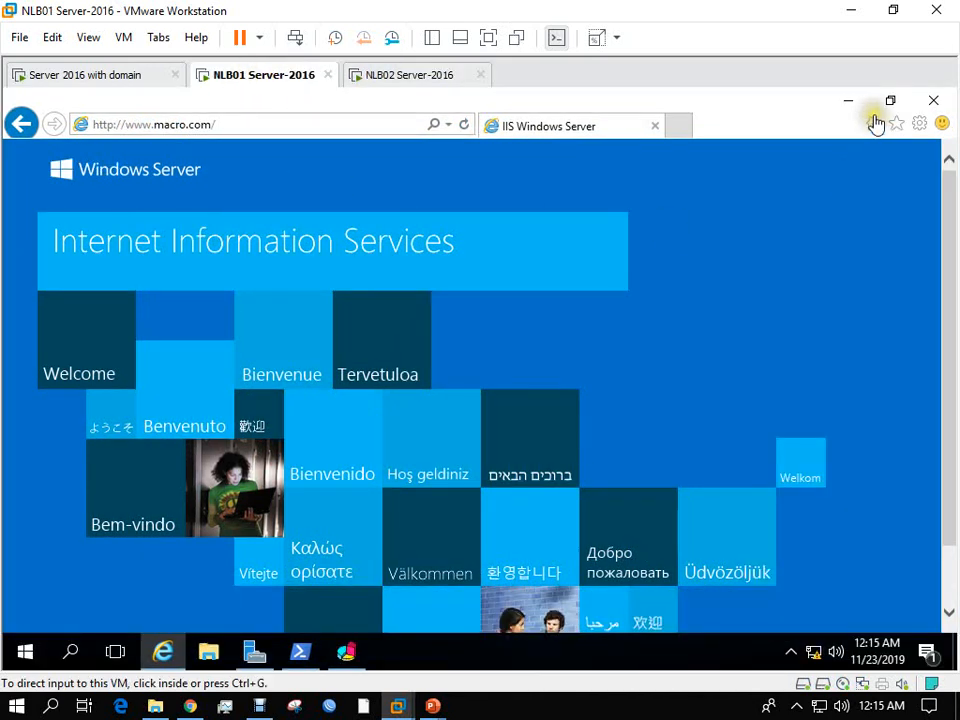
click(845, 103)
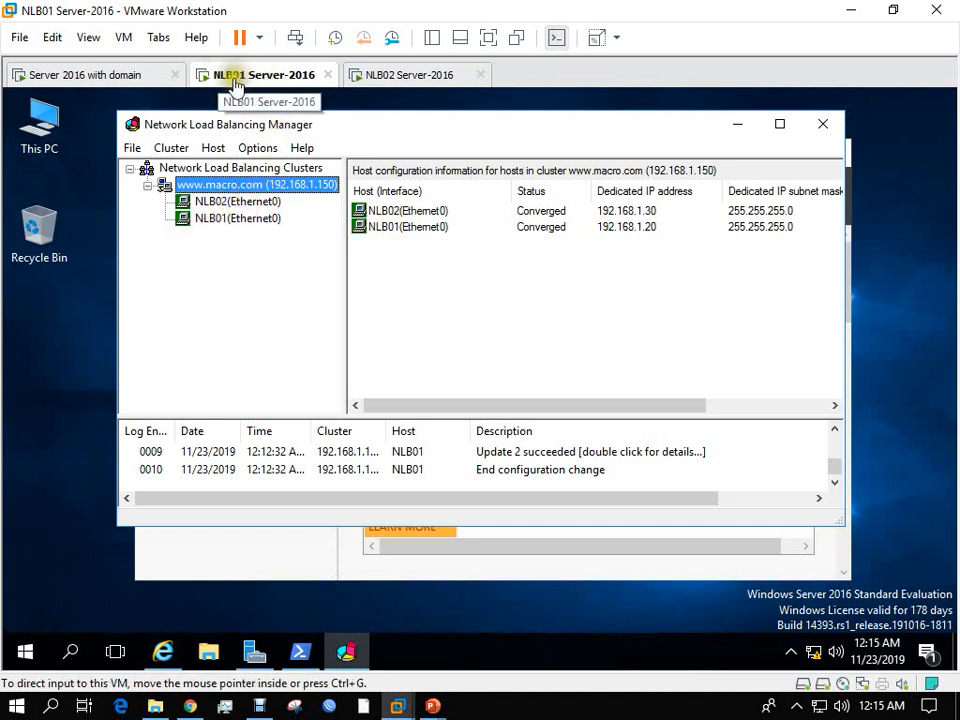
click(240, 203)
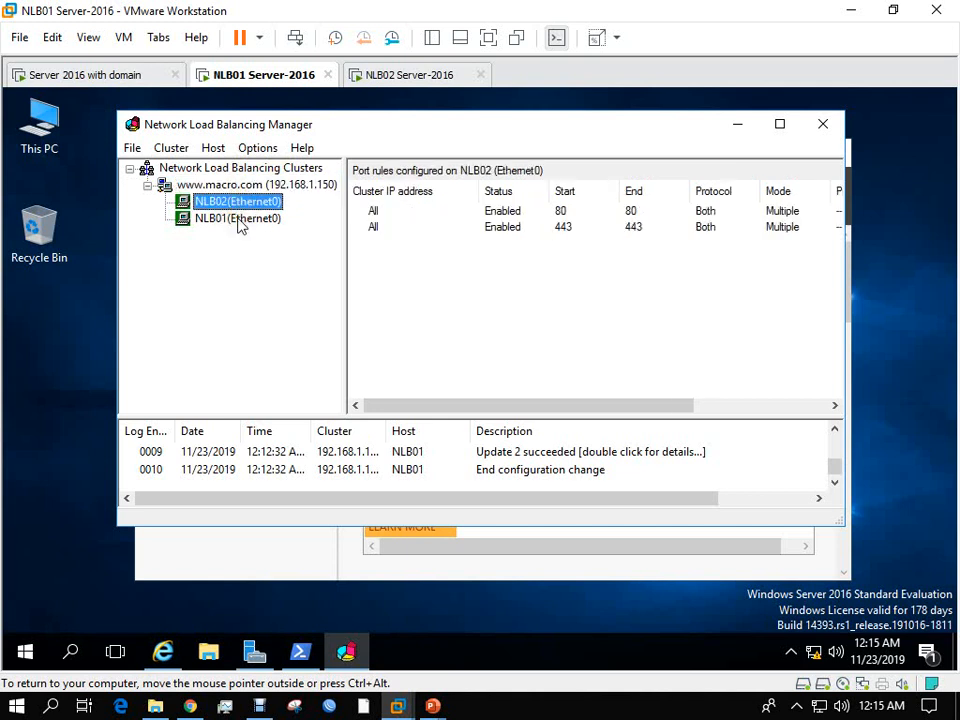
click(240, 219)
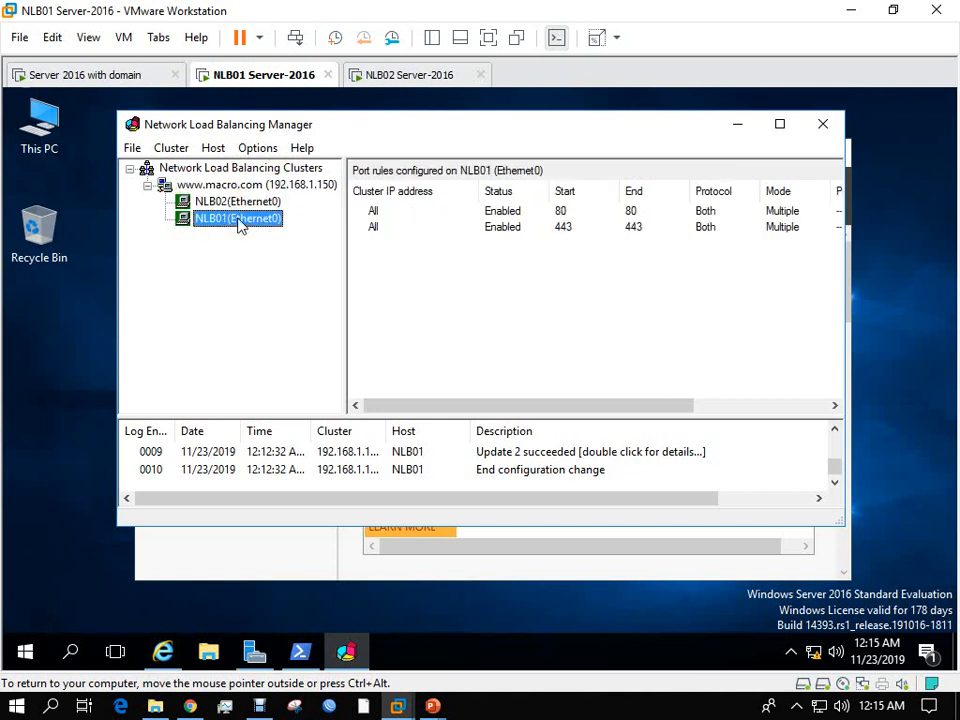
right_click(238, 222)
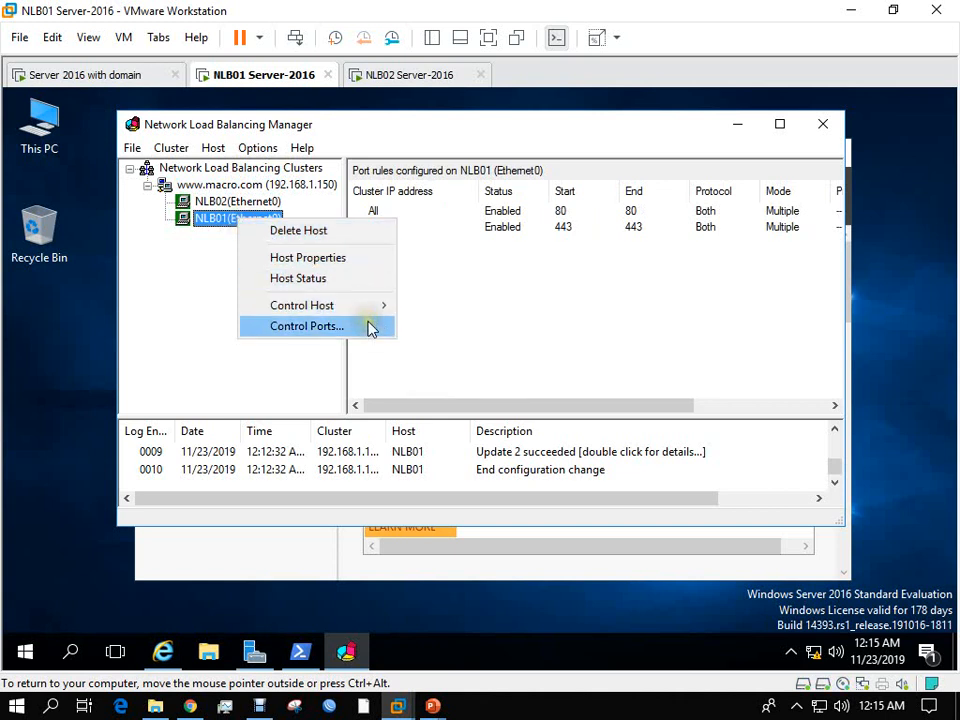
mouse_move(385, 312)
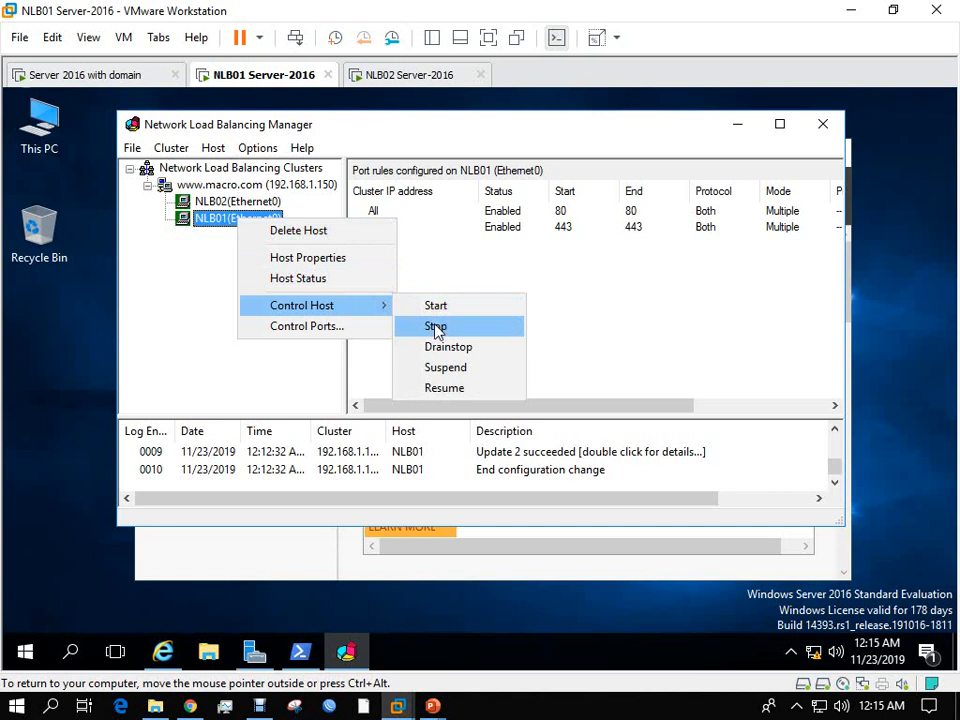
click(437, 328)
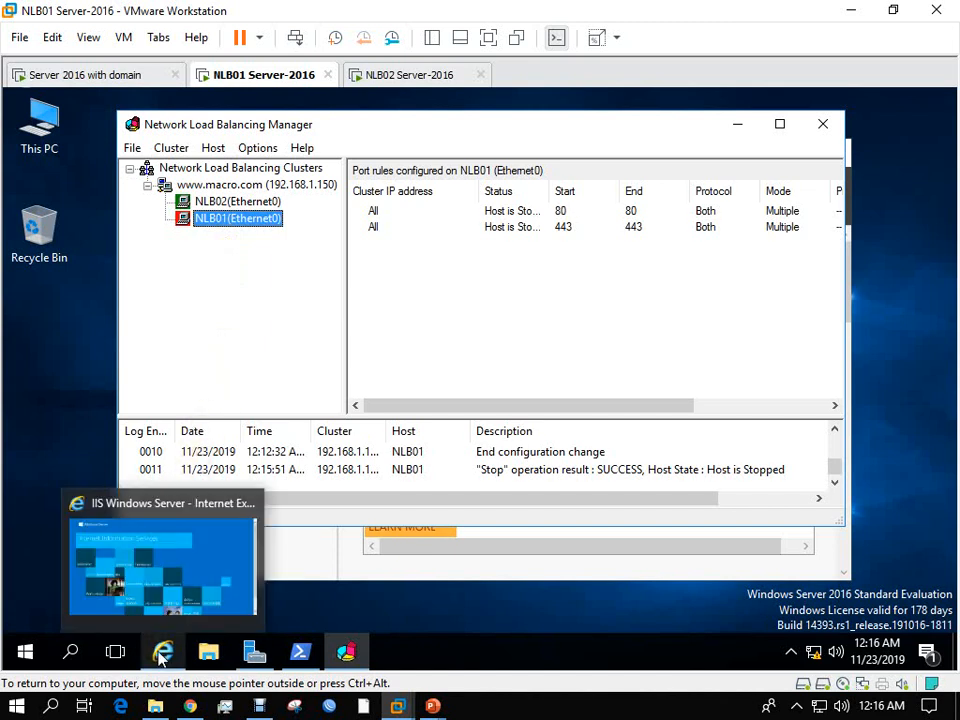
click(249, 204)
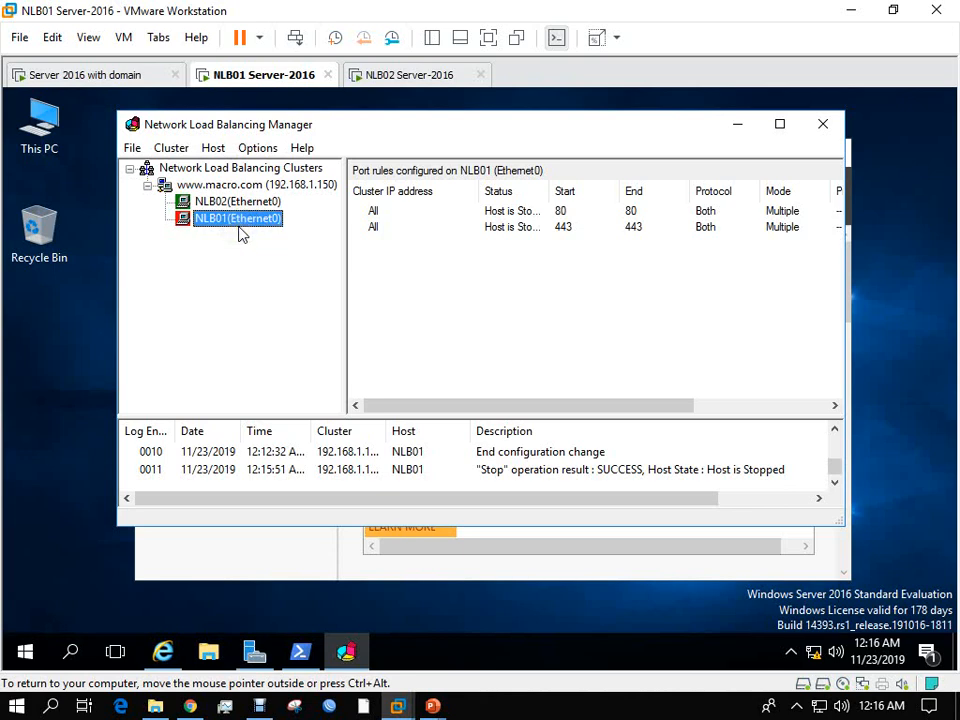
click(163, 651)
click(247, 131)
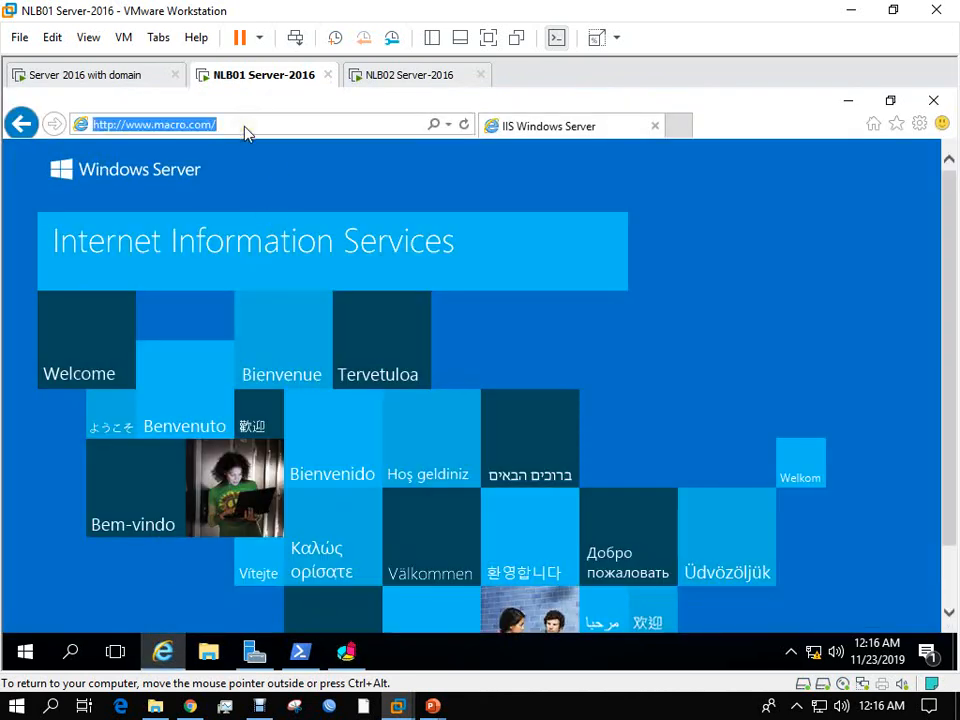
text(www.)
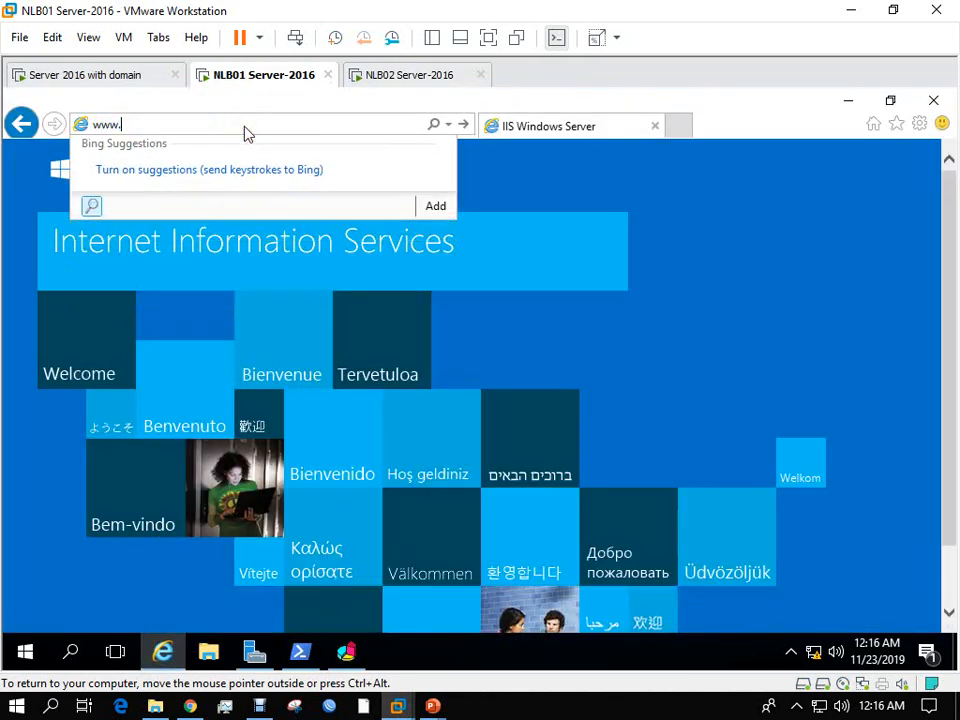
text(macro.com)
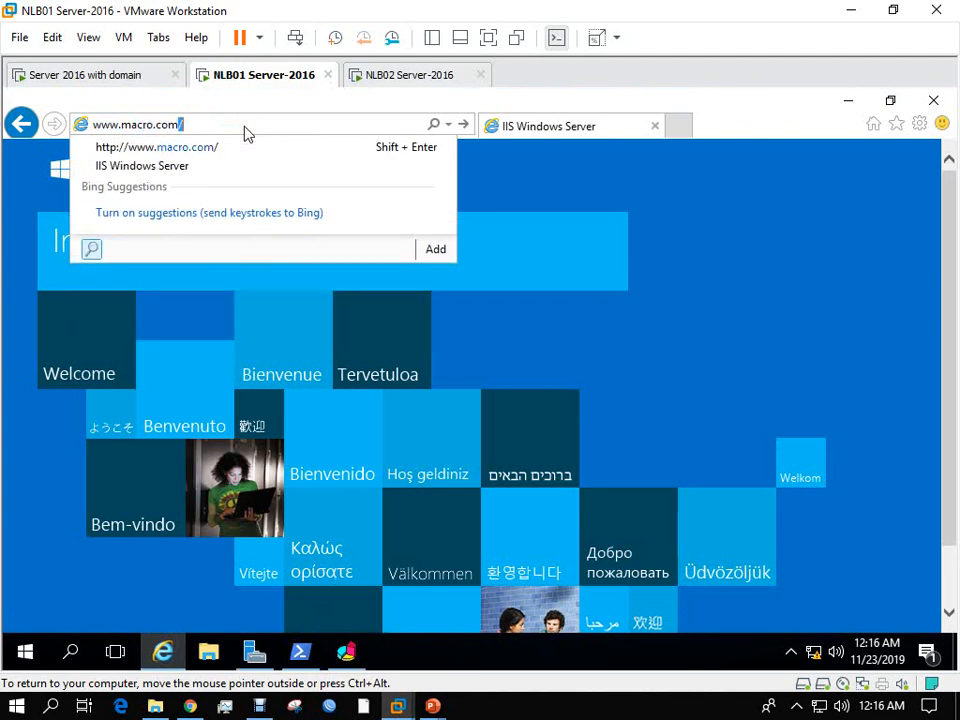
key(Return)
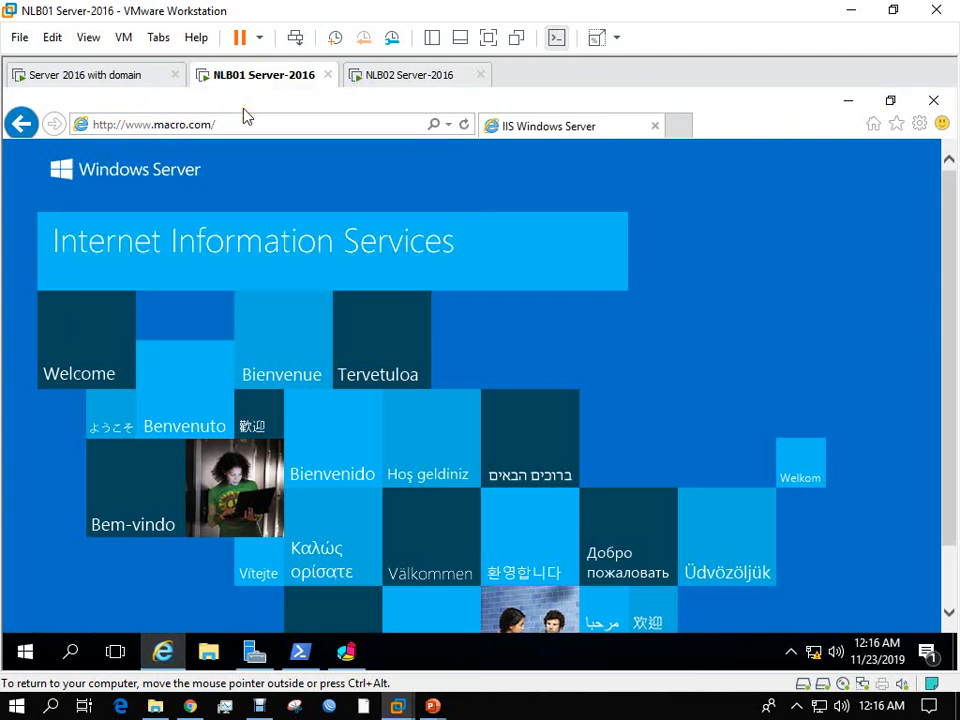
scroll(459, 429, down, 1)
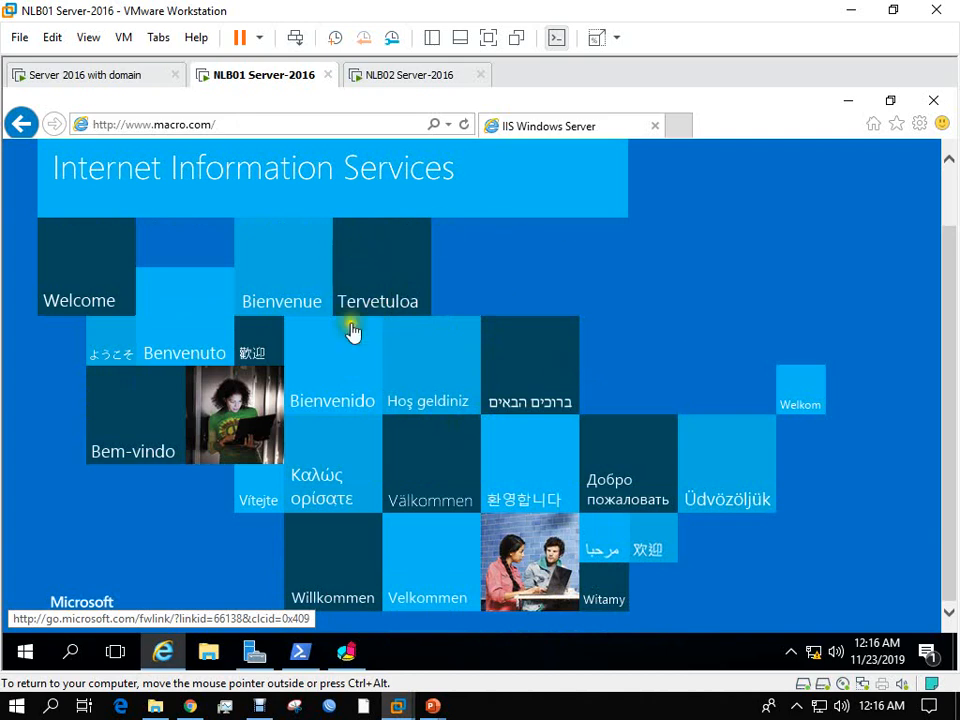
click(387, 74)
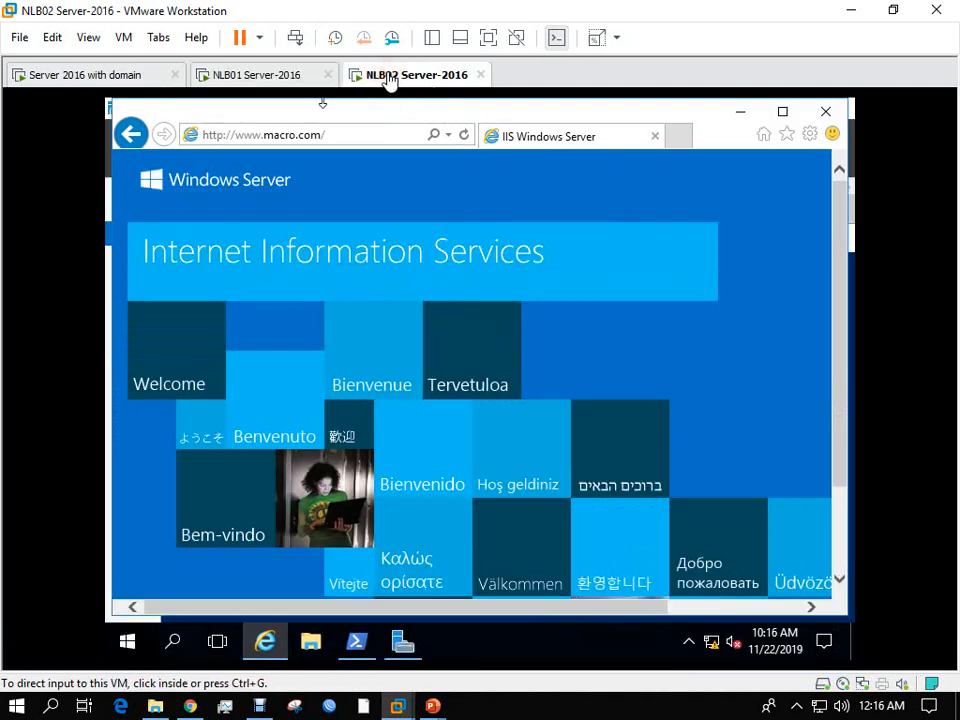
click(255, 78)
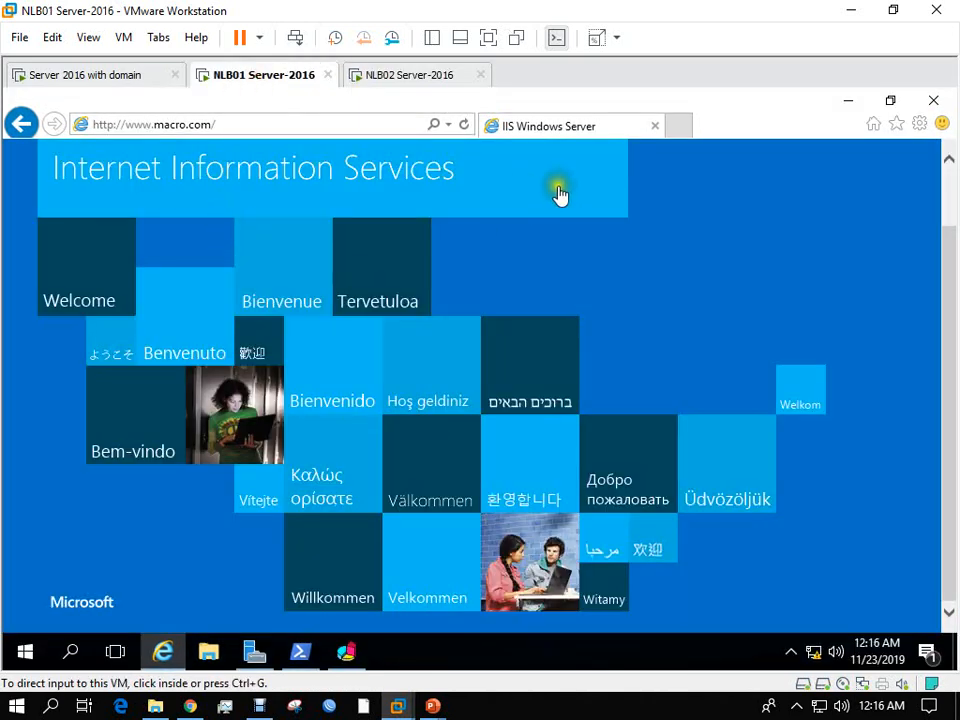
click(849, 101)
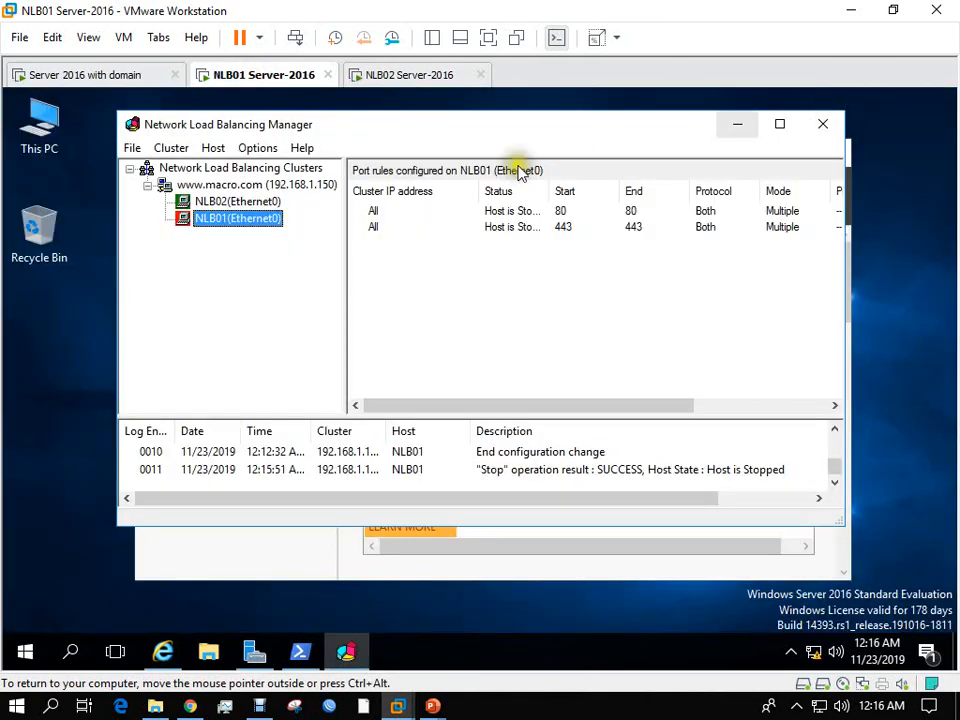
click(262, 205)
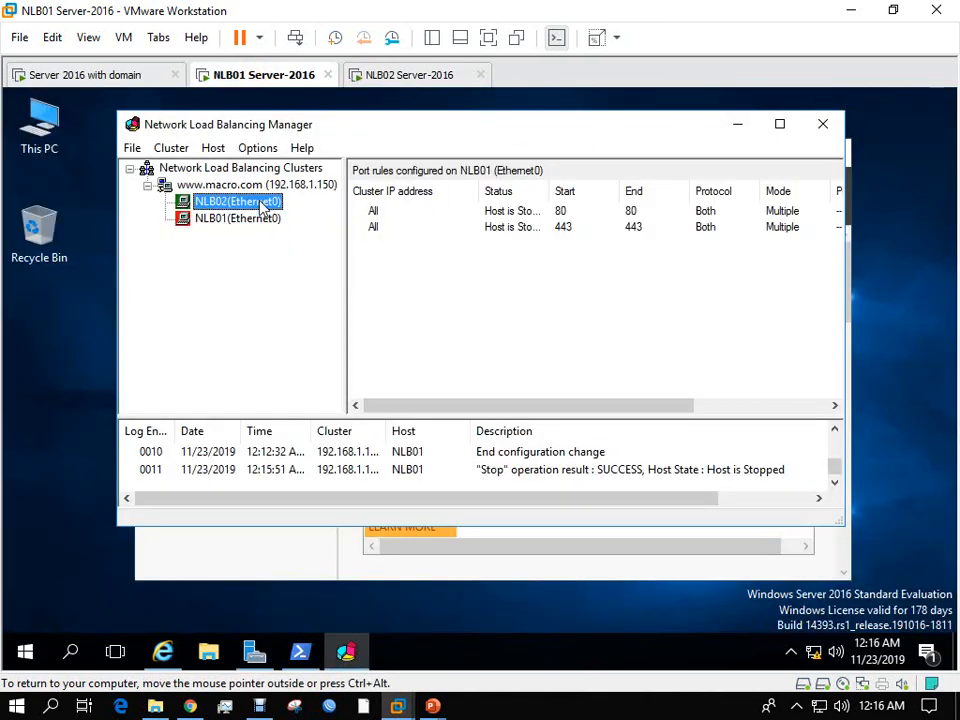
right_click(262, 205)
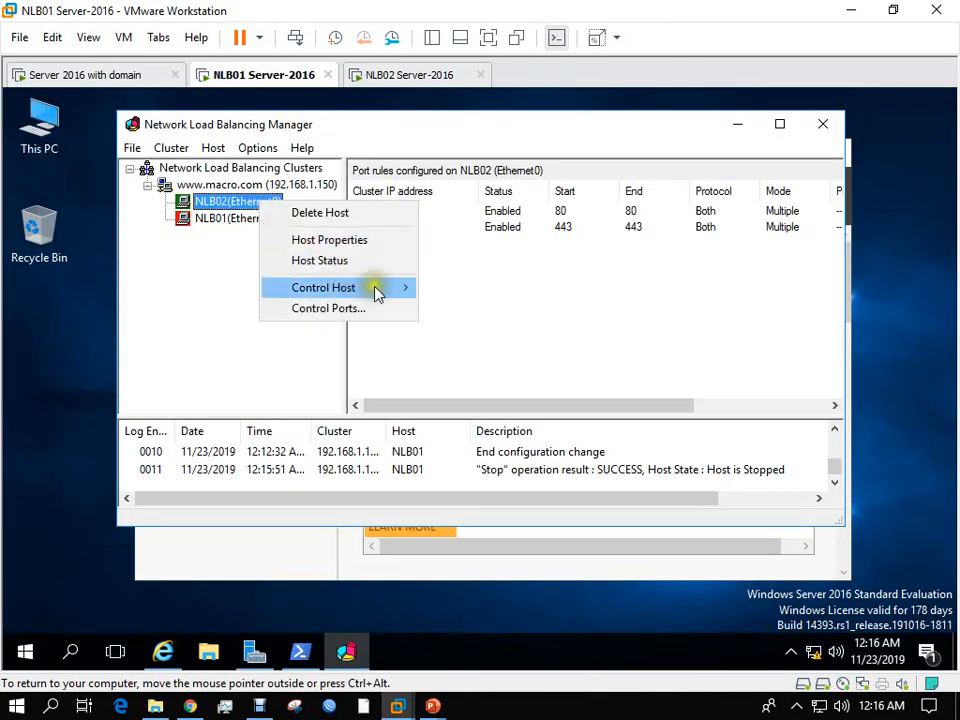
mouse_move(375, 289)
click(459, 309)
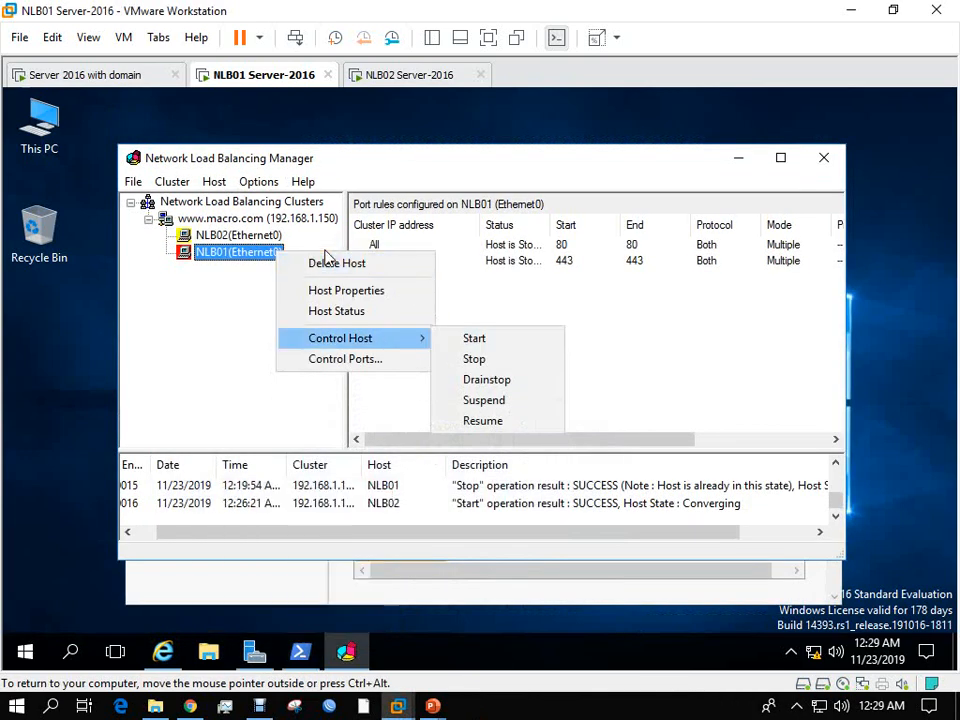
Dismiss the host control options for NLB01 and issue the Stop command to host NLB02 again.
click(617, 336)
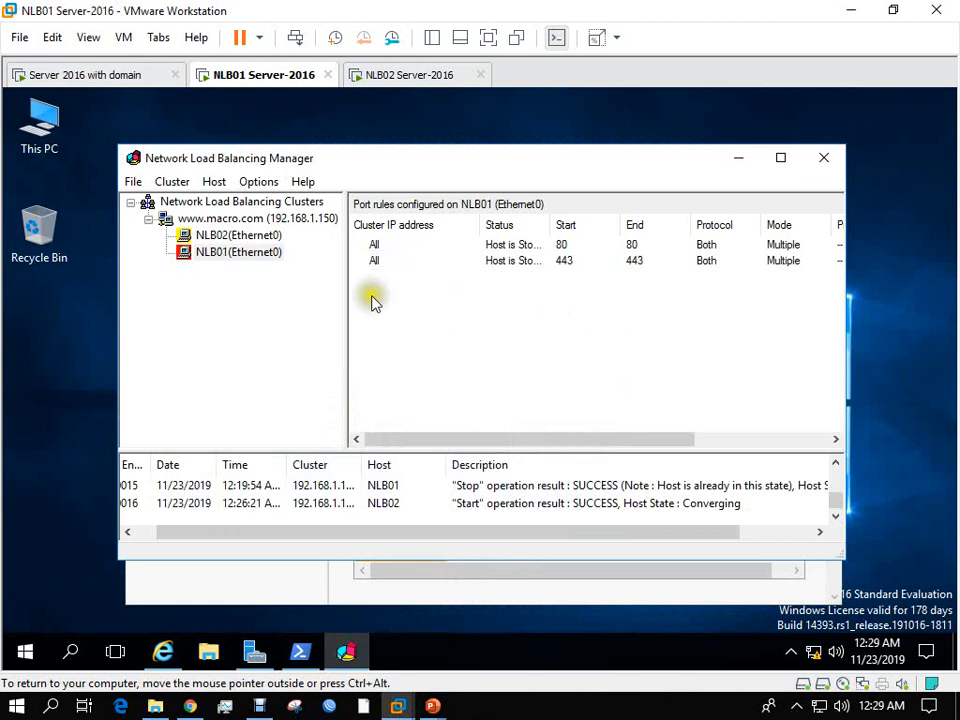
click(221, 236)
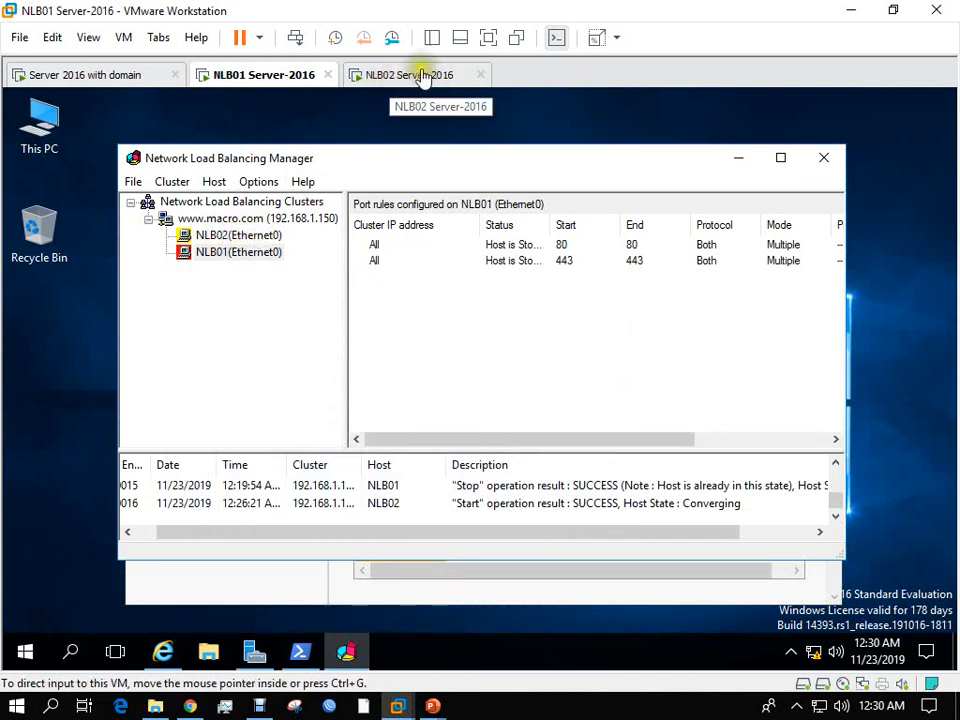
click(236, 240)
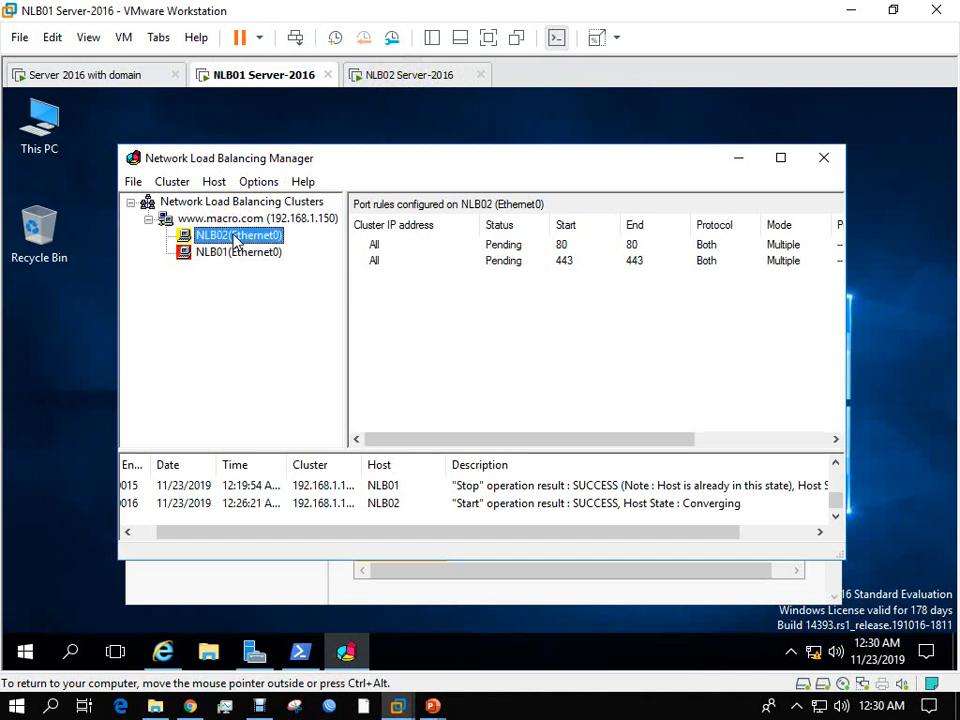
right_click(236, 240)
click(355, 322)
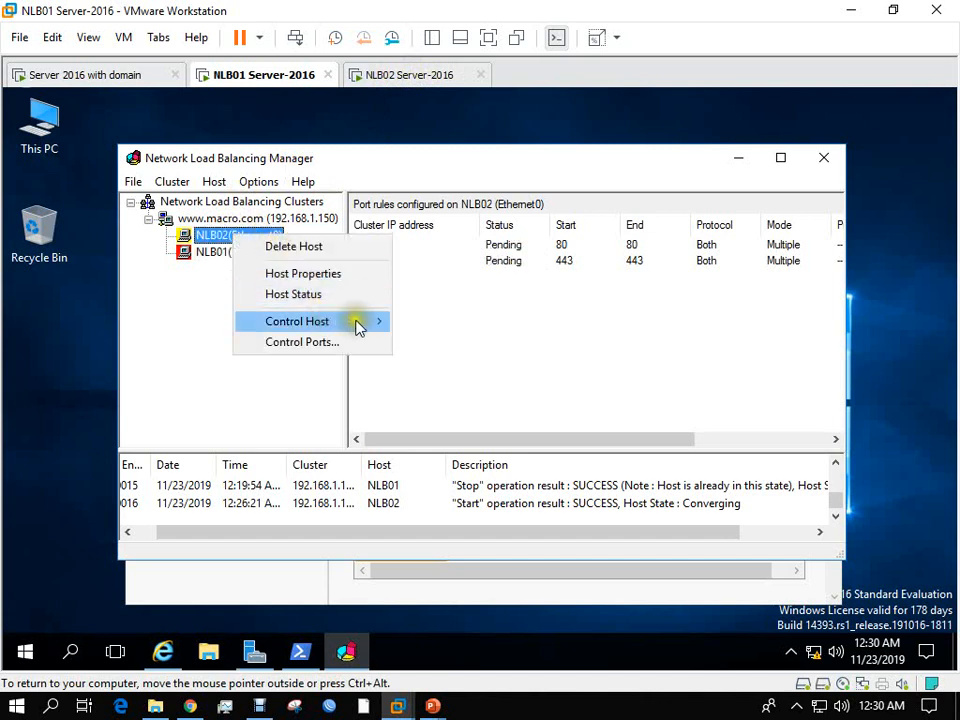
click(197, 293)
right_click(243, 240)
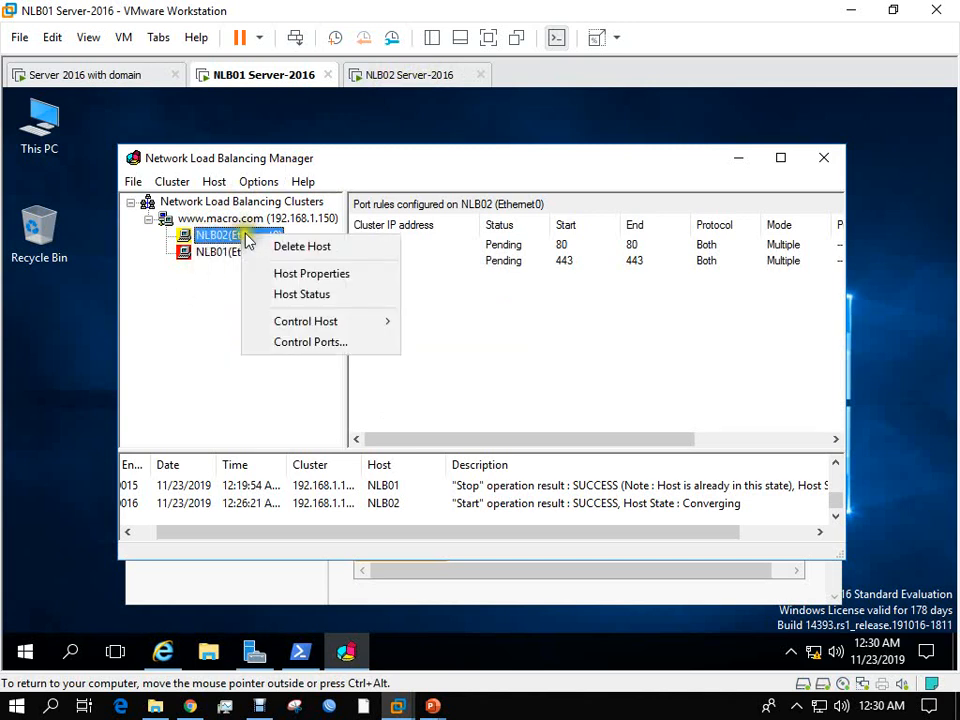
mouse_move(381, 324)
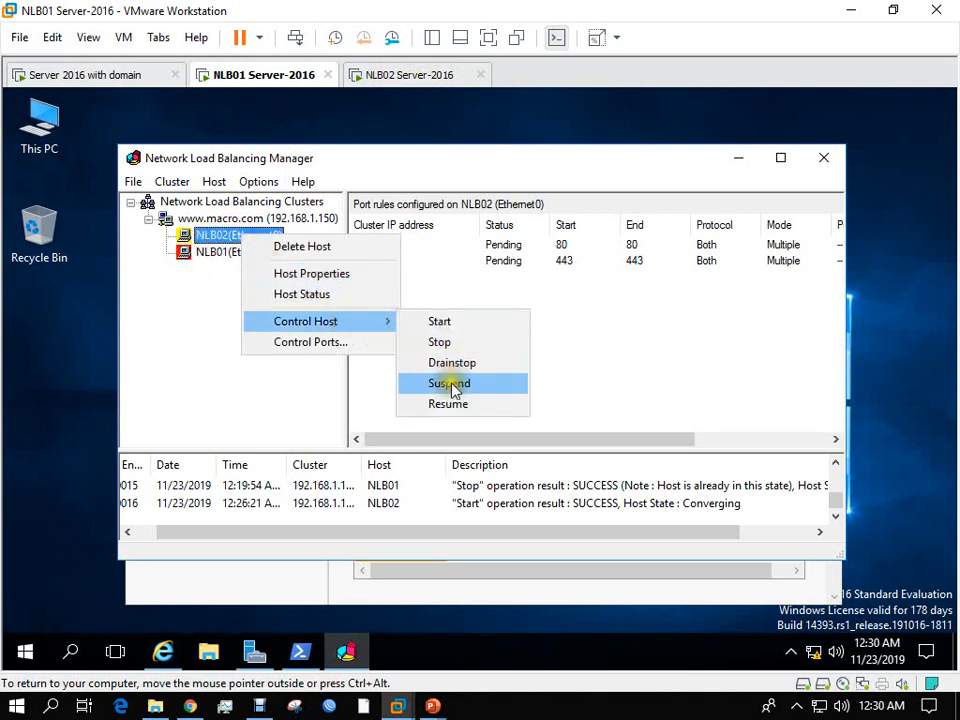
click(446, 343)
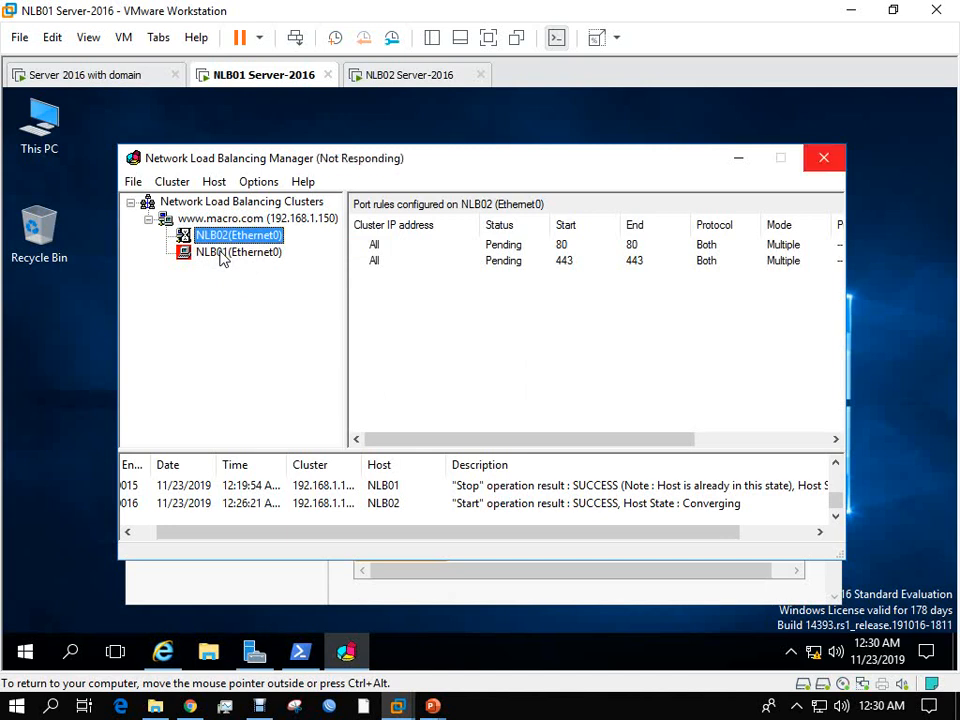
click(230, 248)
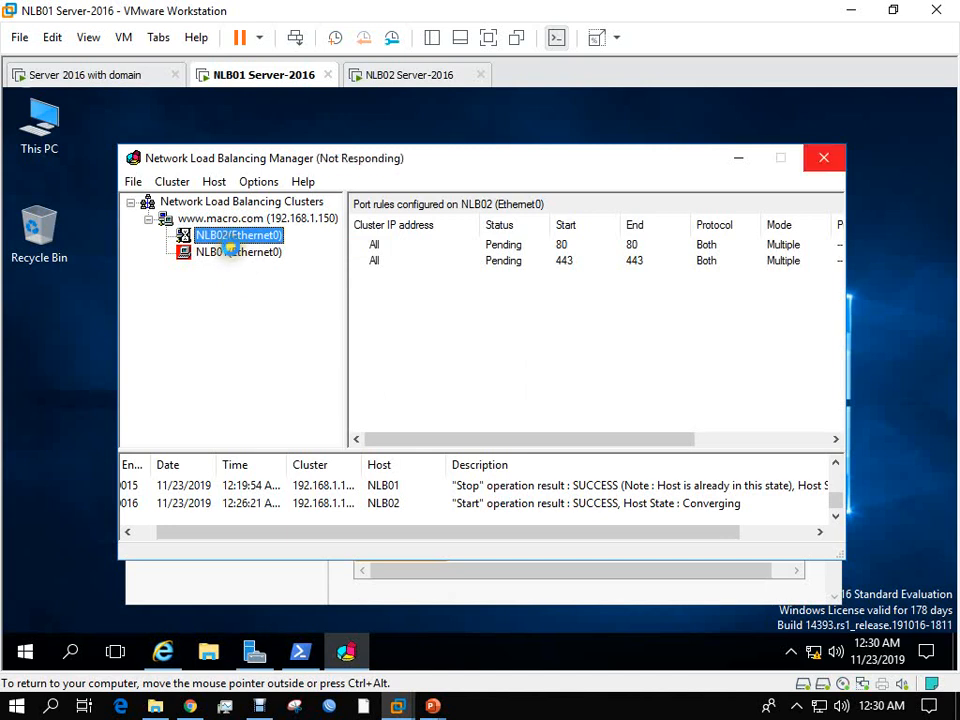